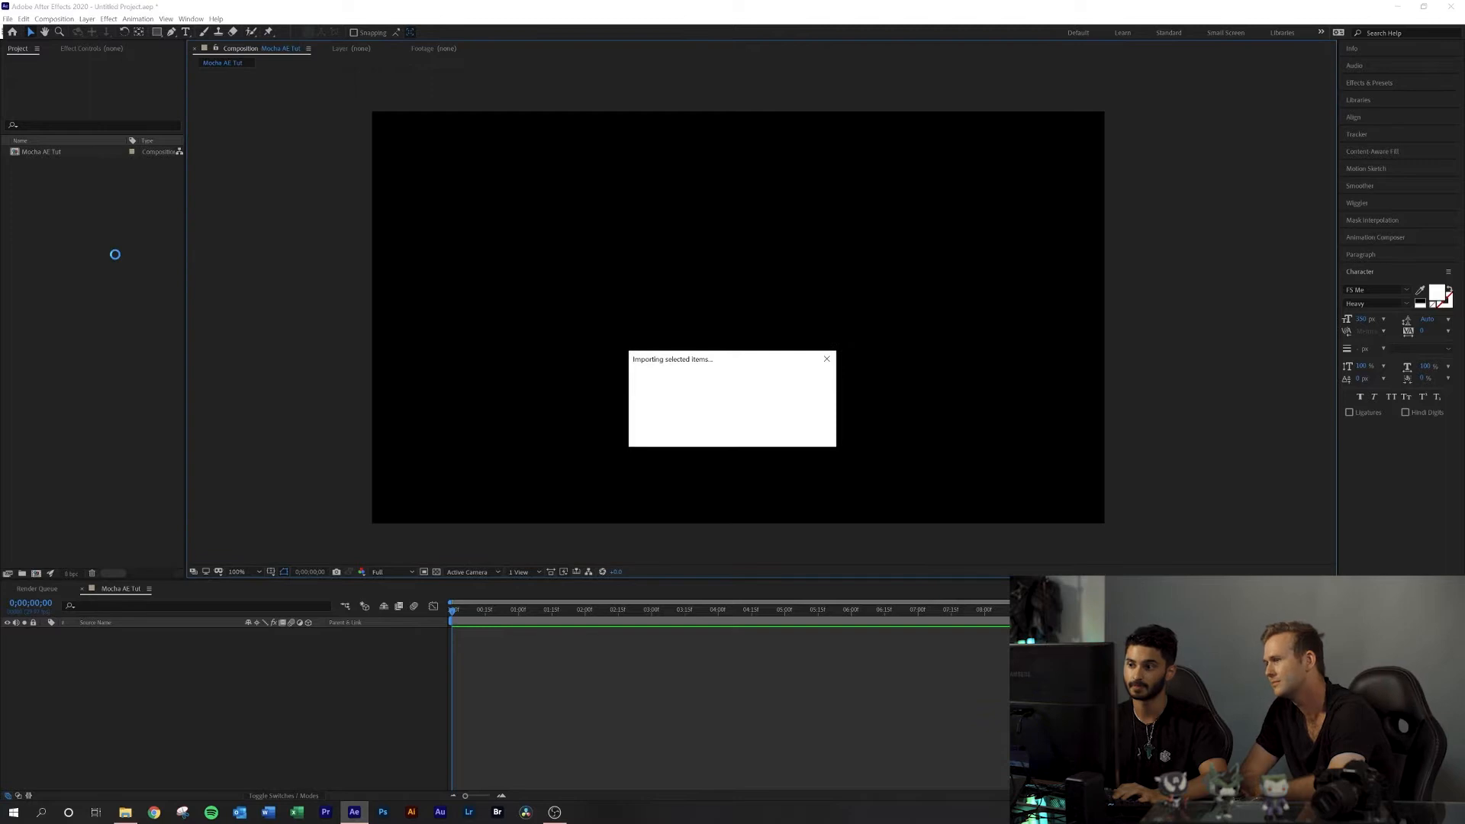
# Place Rust (3).mp4 in the Mocha AE Tut timeline and remove its footage before 0;00;02;03.
pyautogui.moveTo(69, 162); pyautogui.dragTo(217, 717)
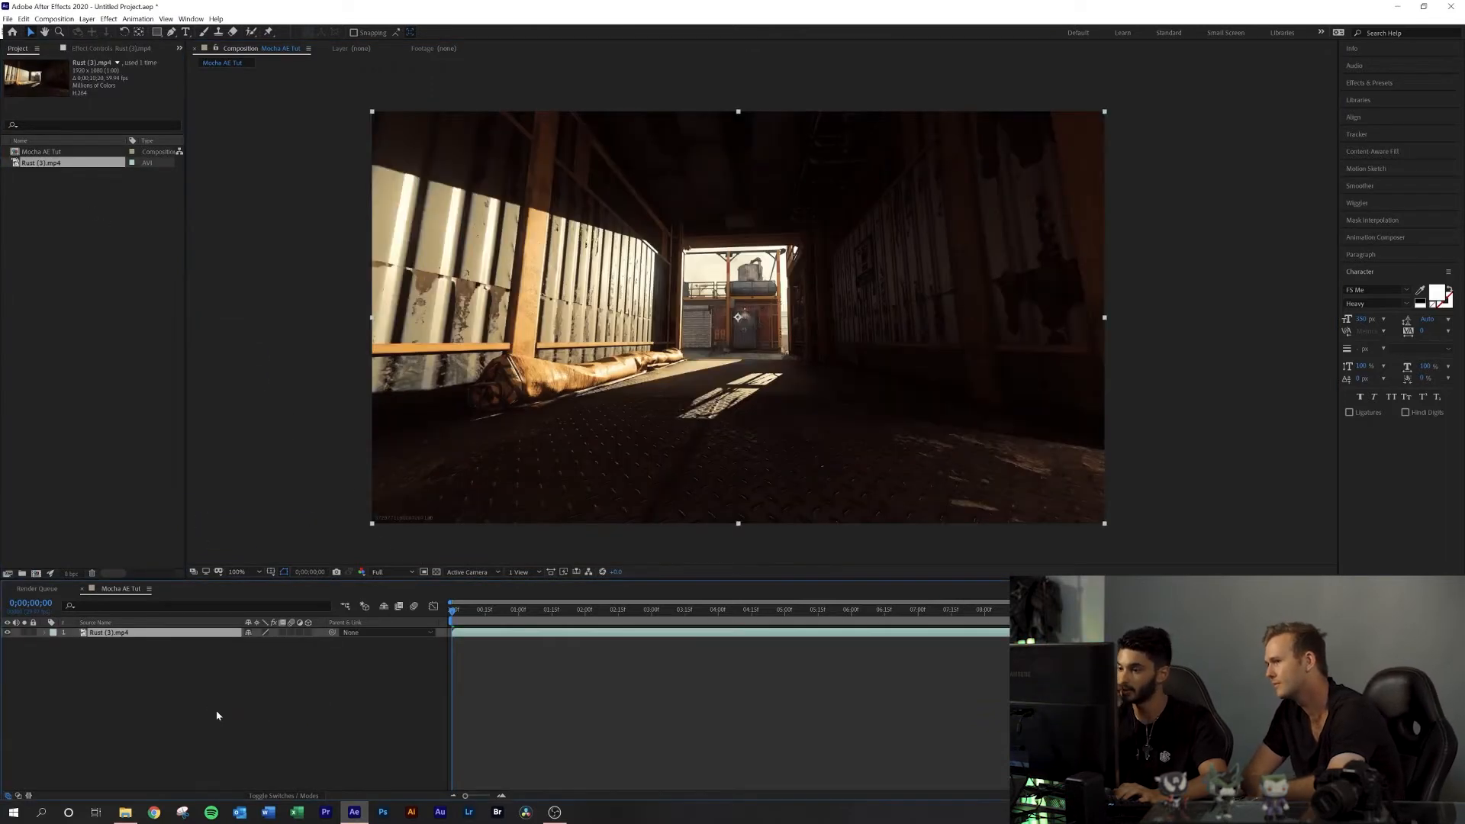
pyautogui.moveTo(458, 617); pyautogui.dragTo(592, 622)
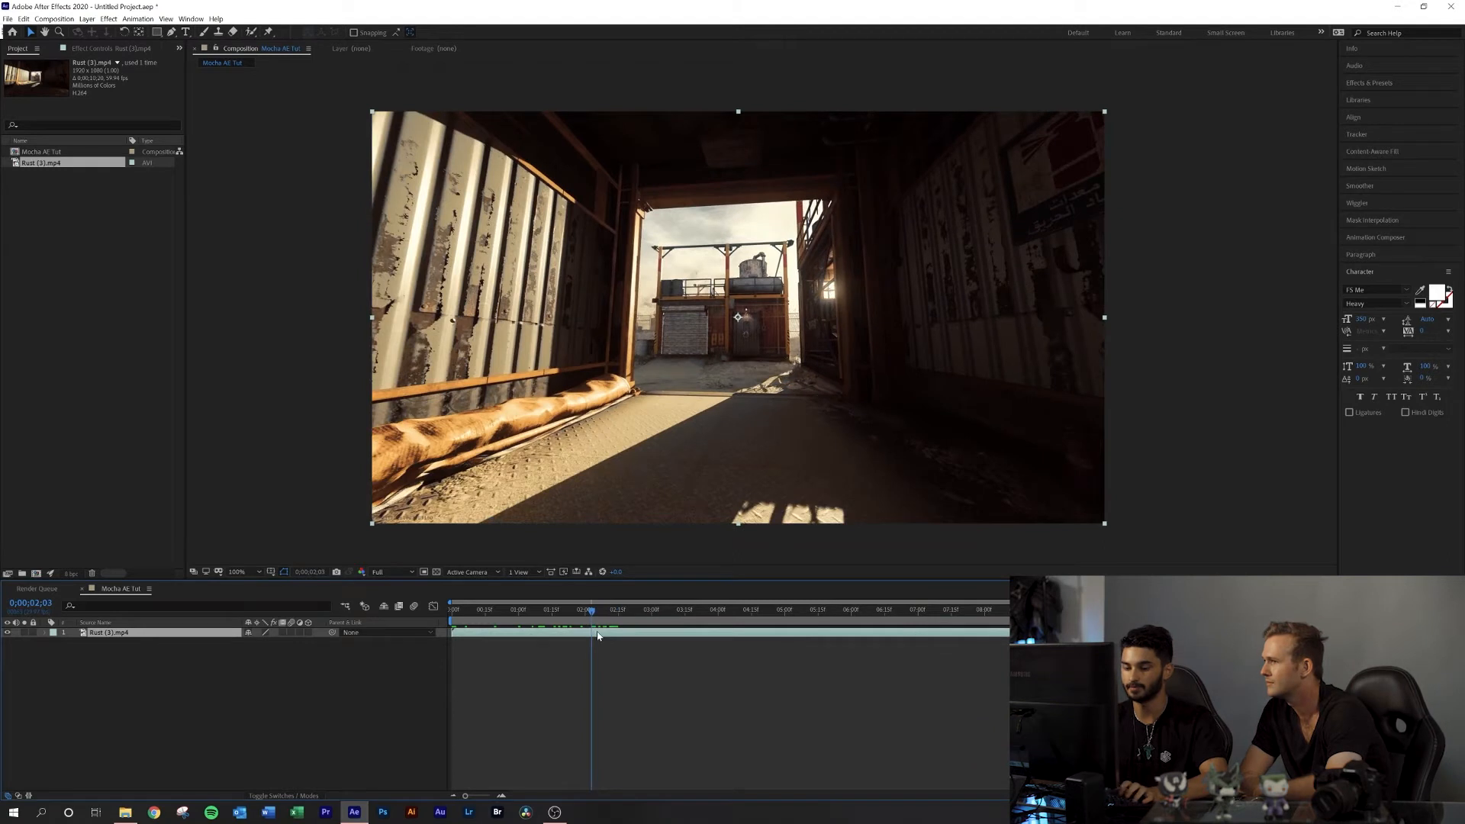
pyautogui.hotkey('ctrl', 'shift', 'd')
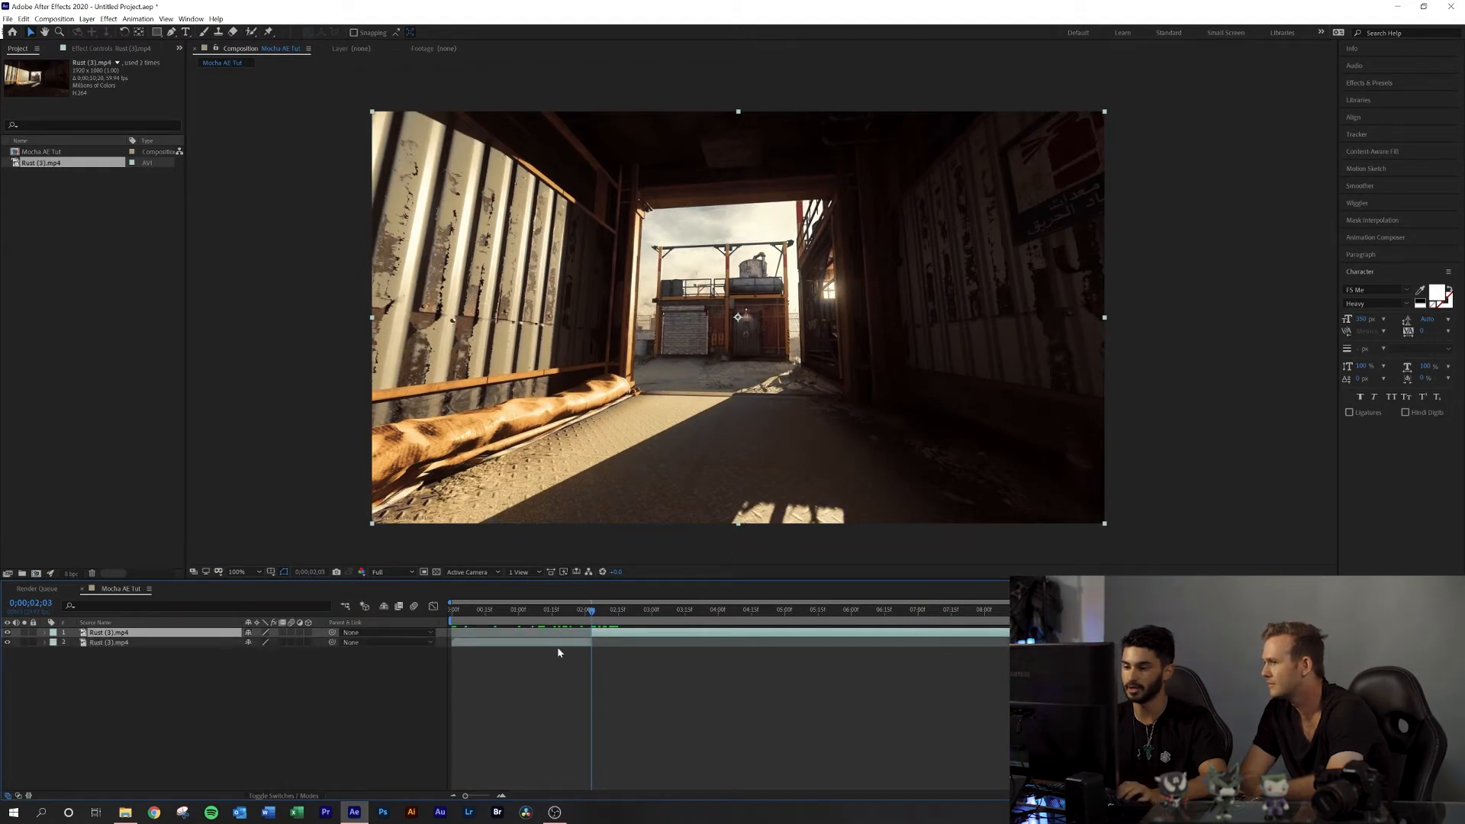
pyautogui.click(557, 644)
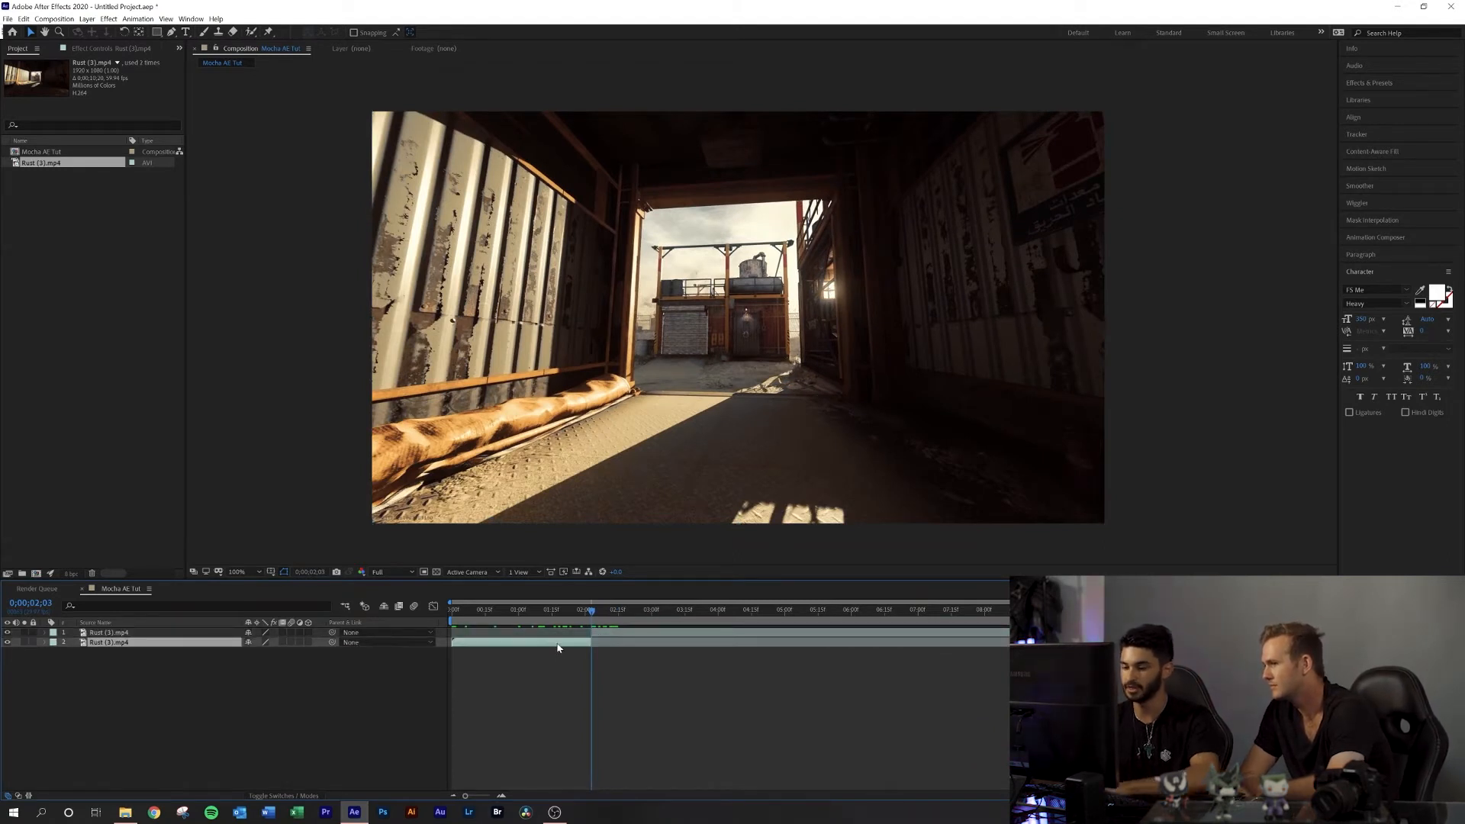
pyautogui.press('Delete')
# Move the trimmed clip to the start of the composition and cut away everything after 0;00;06;01.
pyautogui.moveTo(611, 632); pyautogui.dragTo(474, 636)
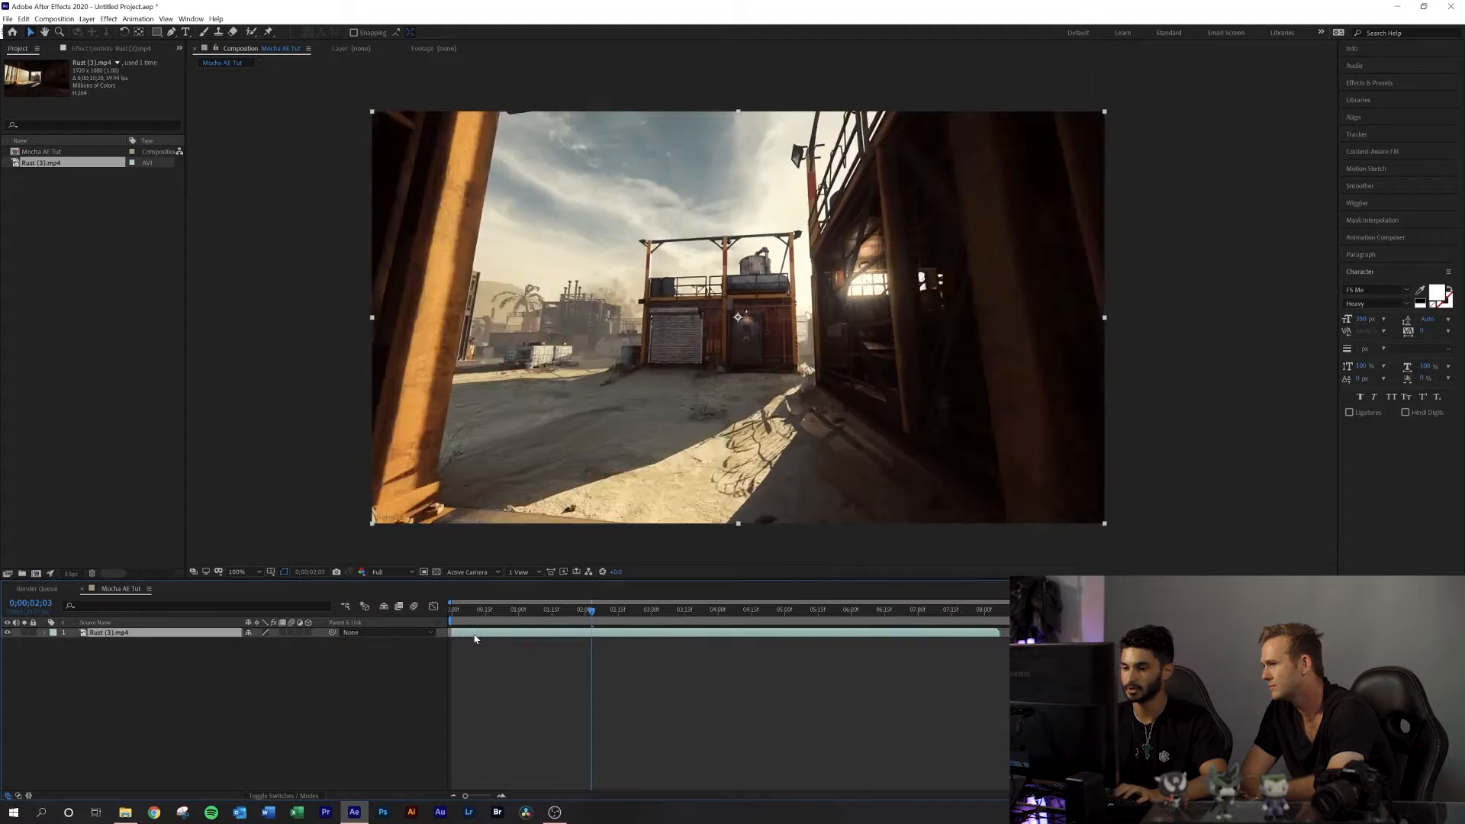
pyautogui.moveTo(596, 613); pyautogui.dragTo(853, 617)
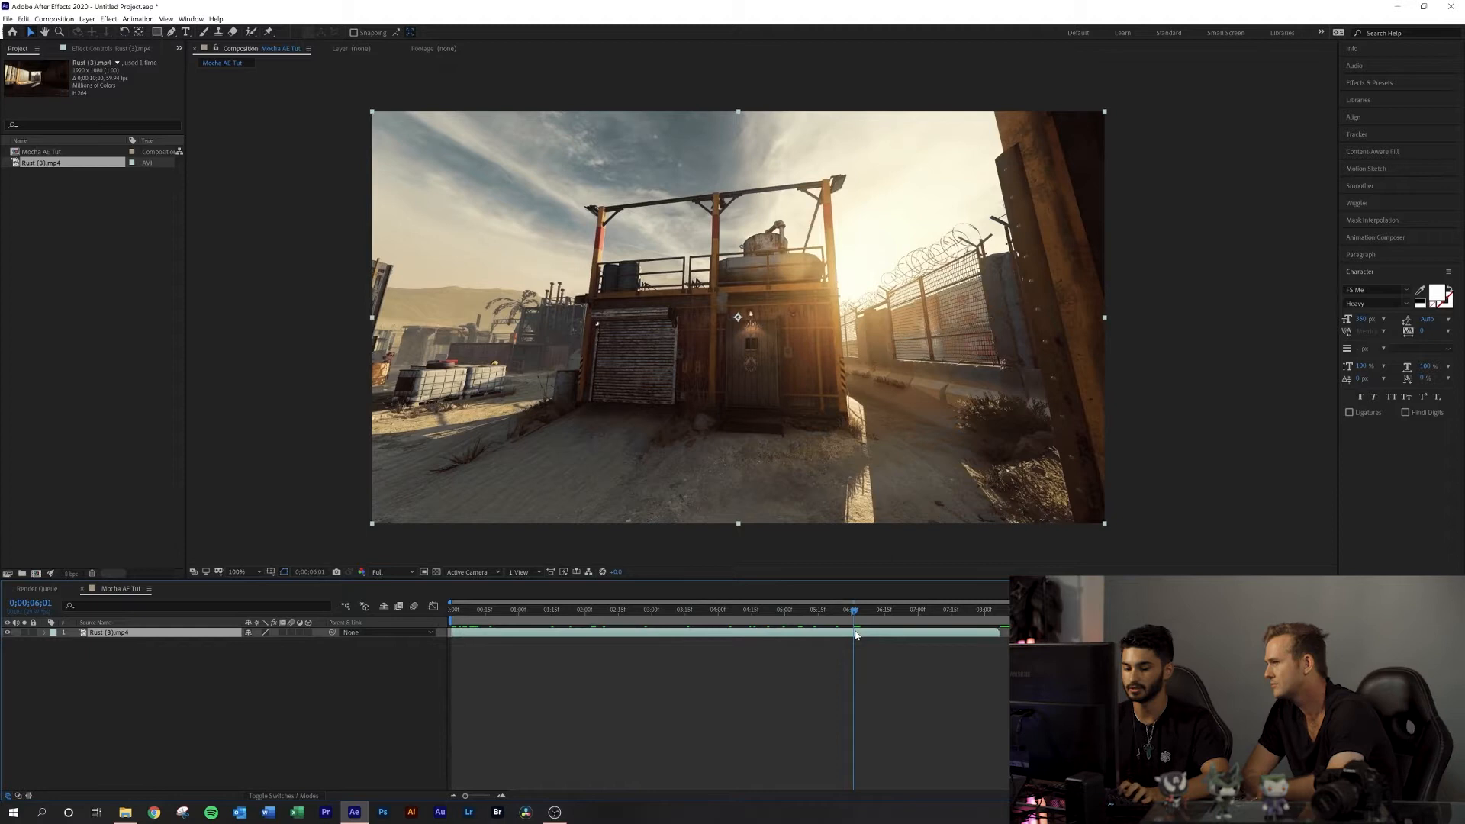
pyautogui.hotkey('ctrl', 'shift', 'd')
pyautogui.press('Delete')
pyautogui.moveTo(790, 610); pyautogui.dragTo(558, 615)
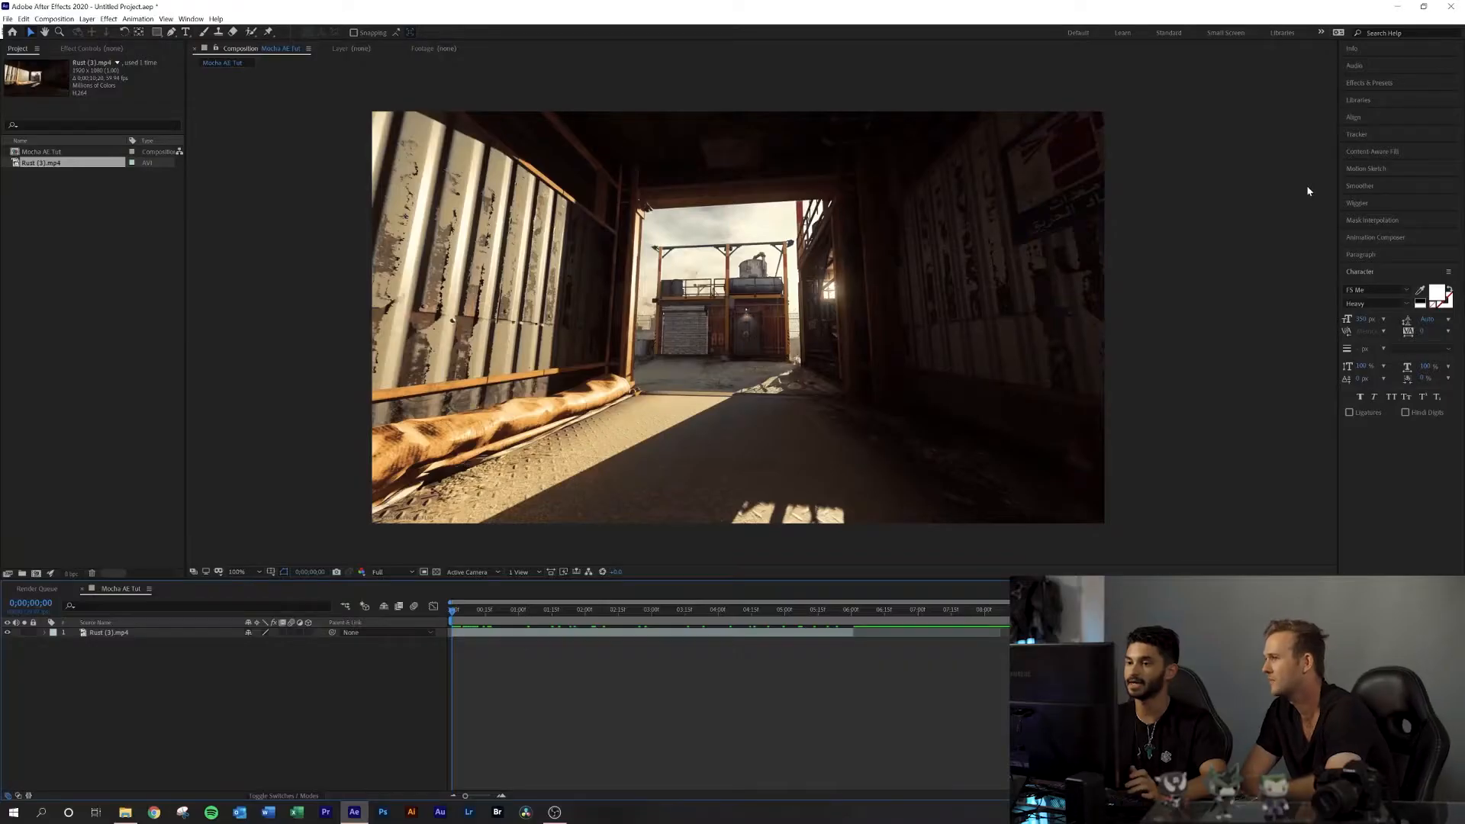
# Find the Mocha AE effect and apply it to the Rust (3).mp4 footage.
pyautogui.click(1357, 83)
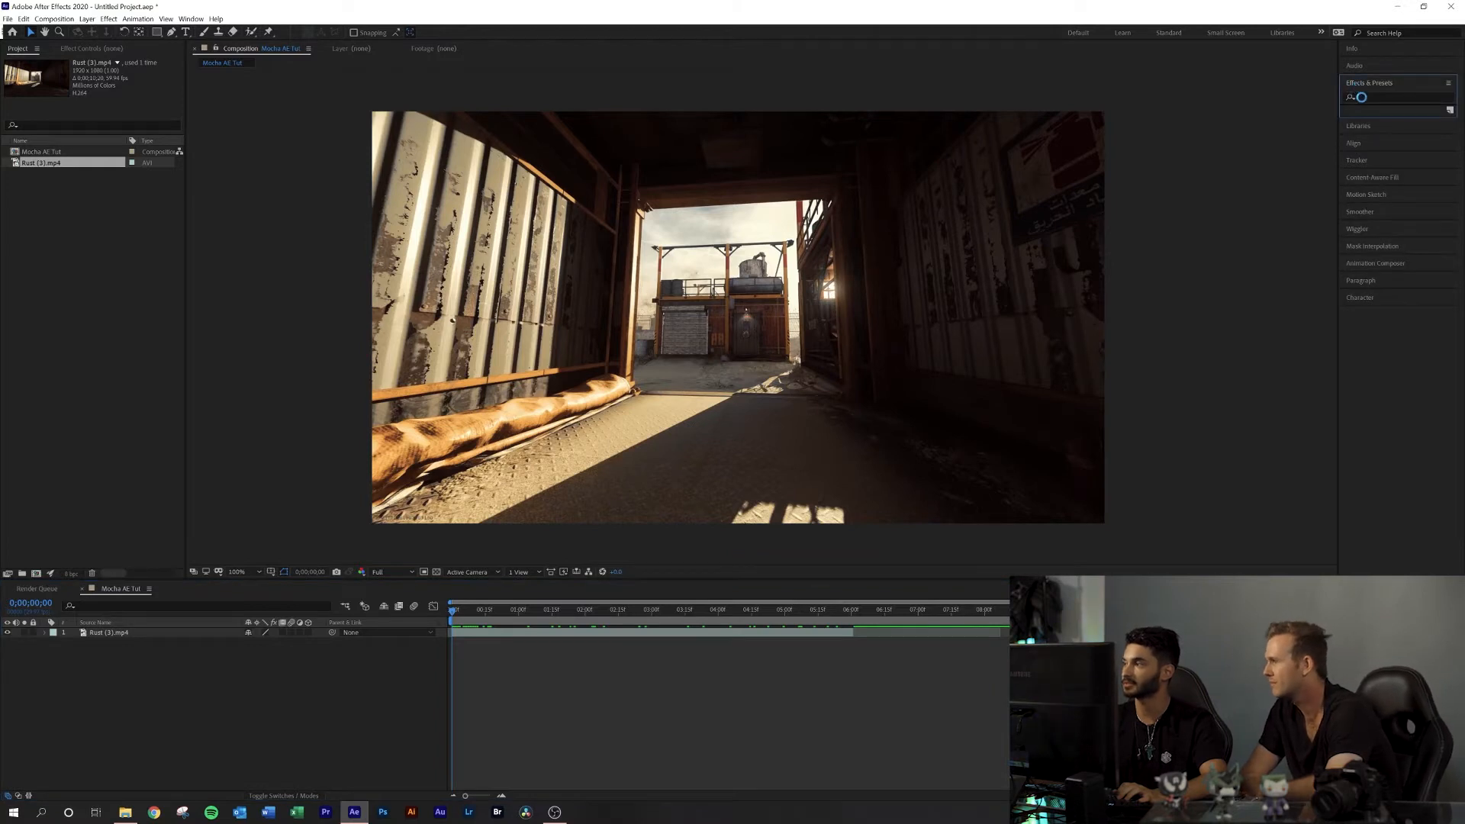
pyautogui.write('Mocha A')
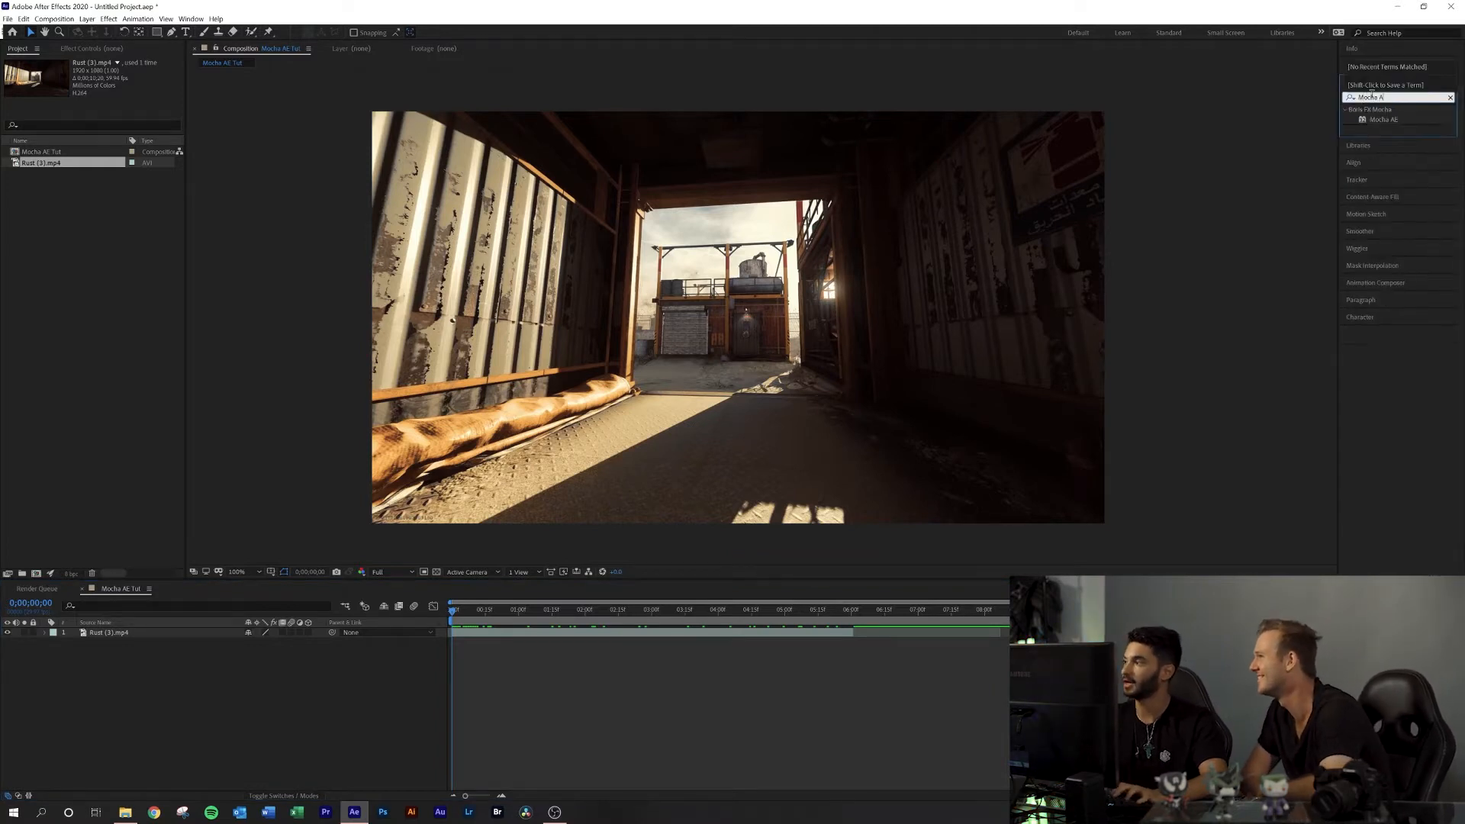
pyautogui.write('E')
pyautogui.moveTo(1384, 120); pyautogui.dragTo(843, 276)
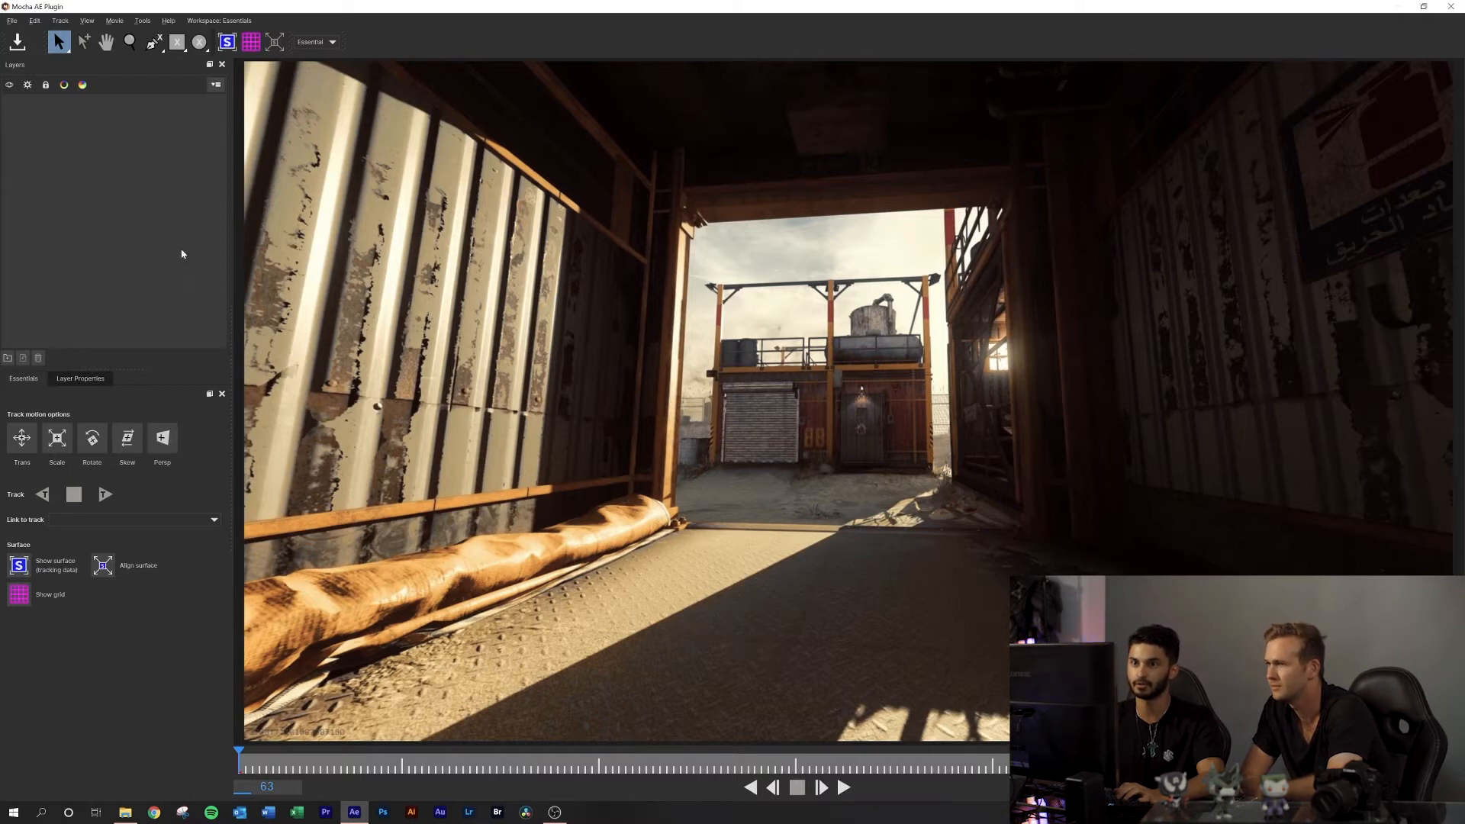
# Outline the roller shutter on the building point by point with the X-Spline tool.
pyautogui.click(107, 41)
pyautogui.moveTo(698, 278)
pyautogui.mouseDown()
pyautogui.moveTo(686, 242)
pyautogui.moveTo(596, 294)
pyautogui.moveTo(719, 269)
pyautogui.mouseUp()
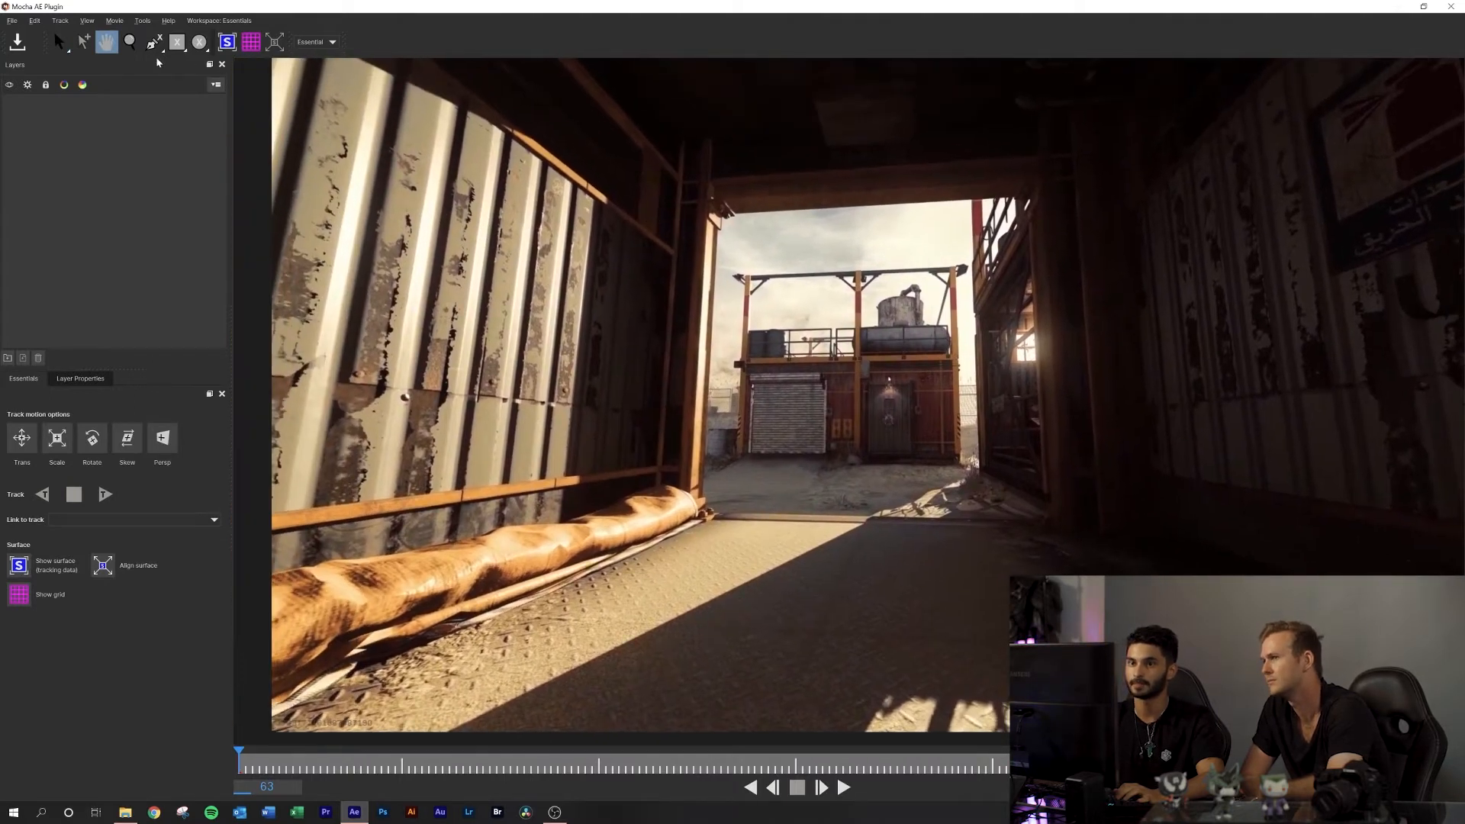
pyautogui.click(130, 42)
pyautogui.moveTo(711, 395); pyautogui.dragTo(753, 261)
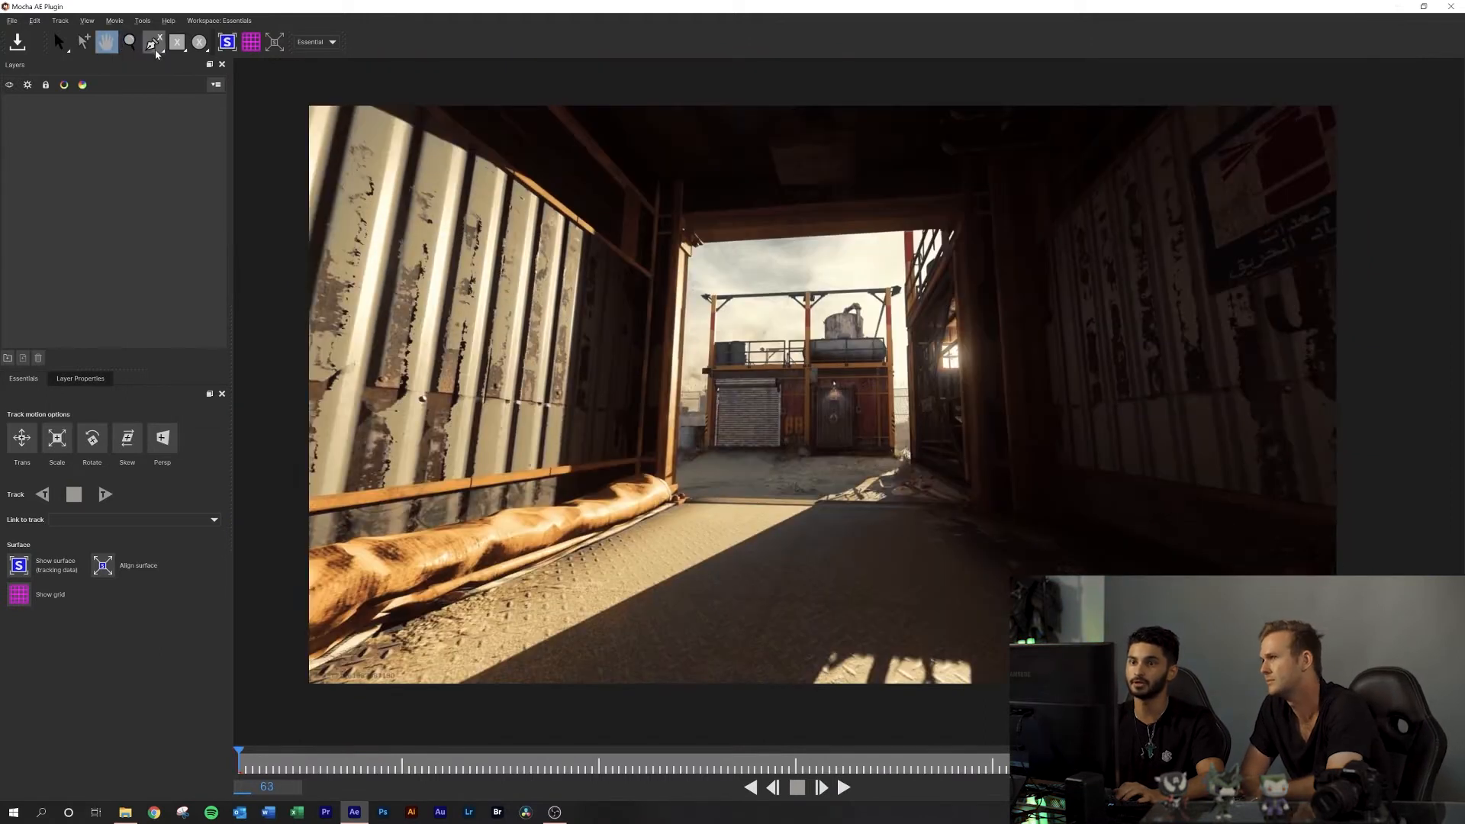
pyautogui.click(153, 42)
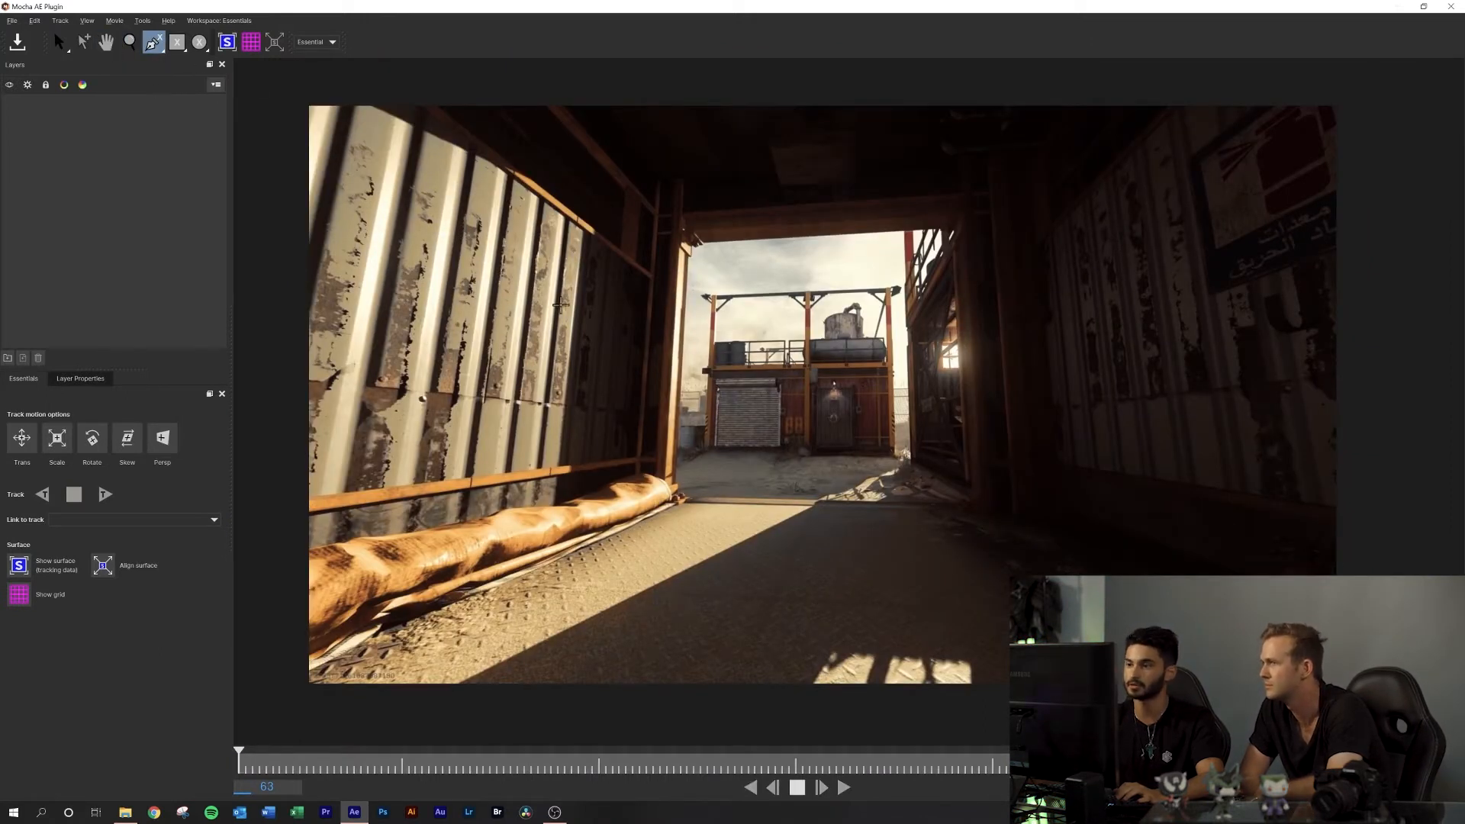
pyautogui.click(719, 387)
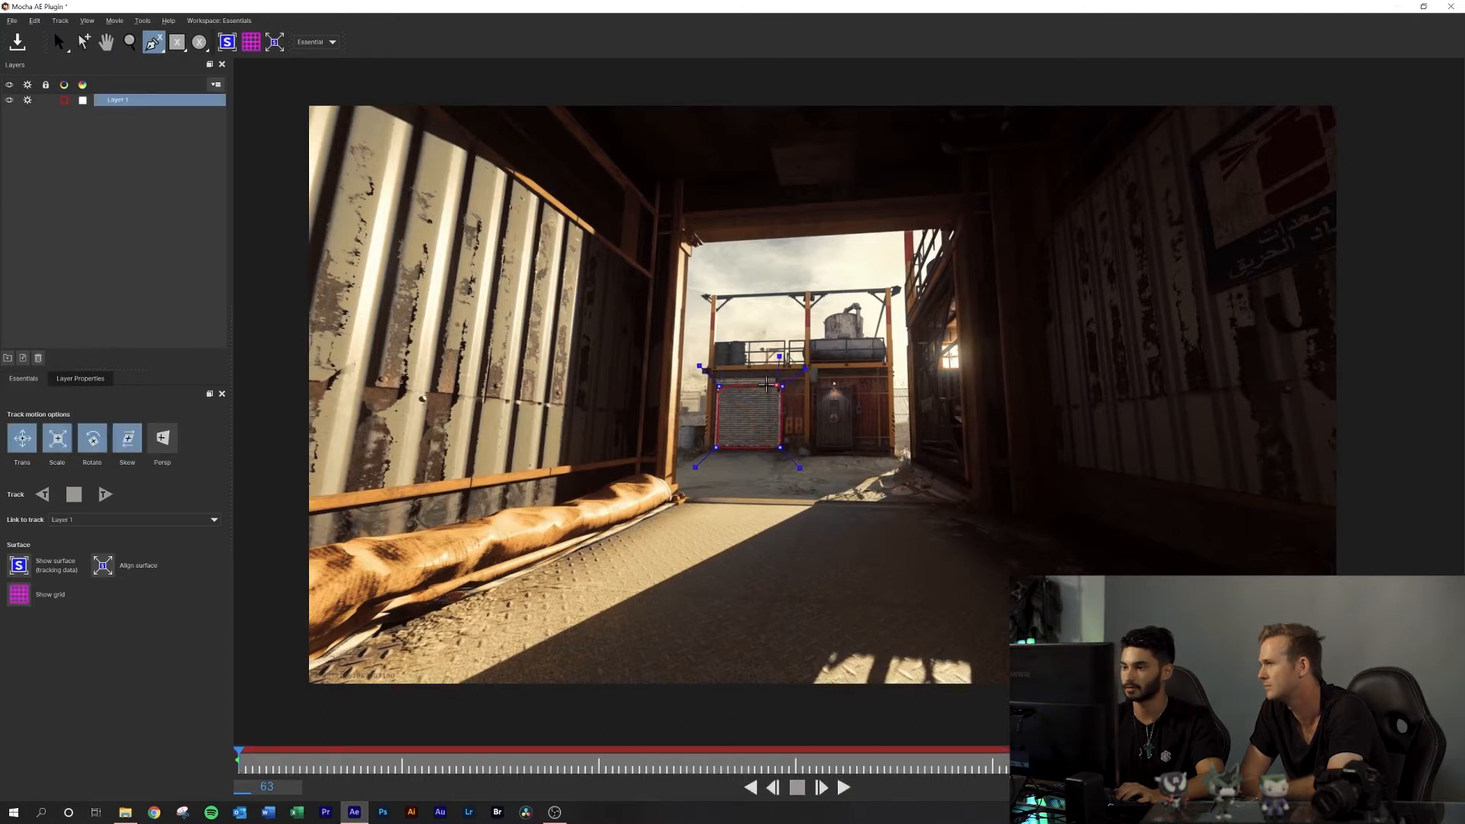
pyautogui.press('s')
pyautogui.click(730, 398)
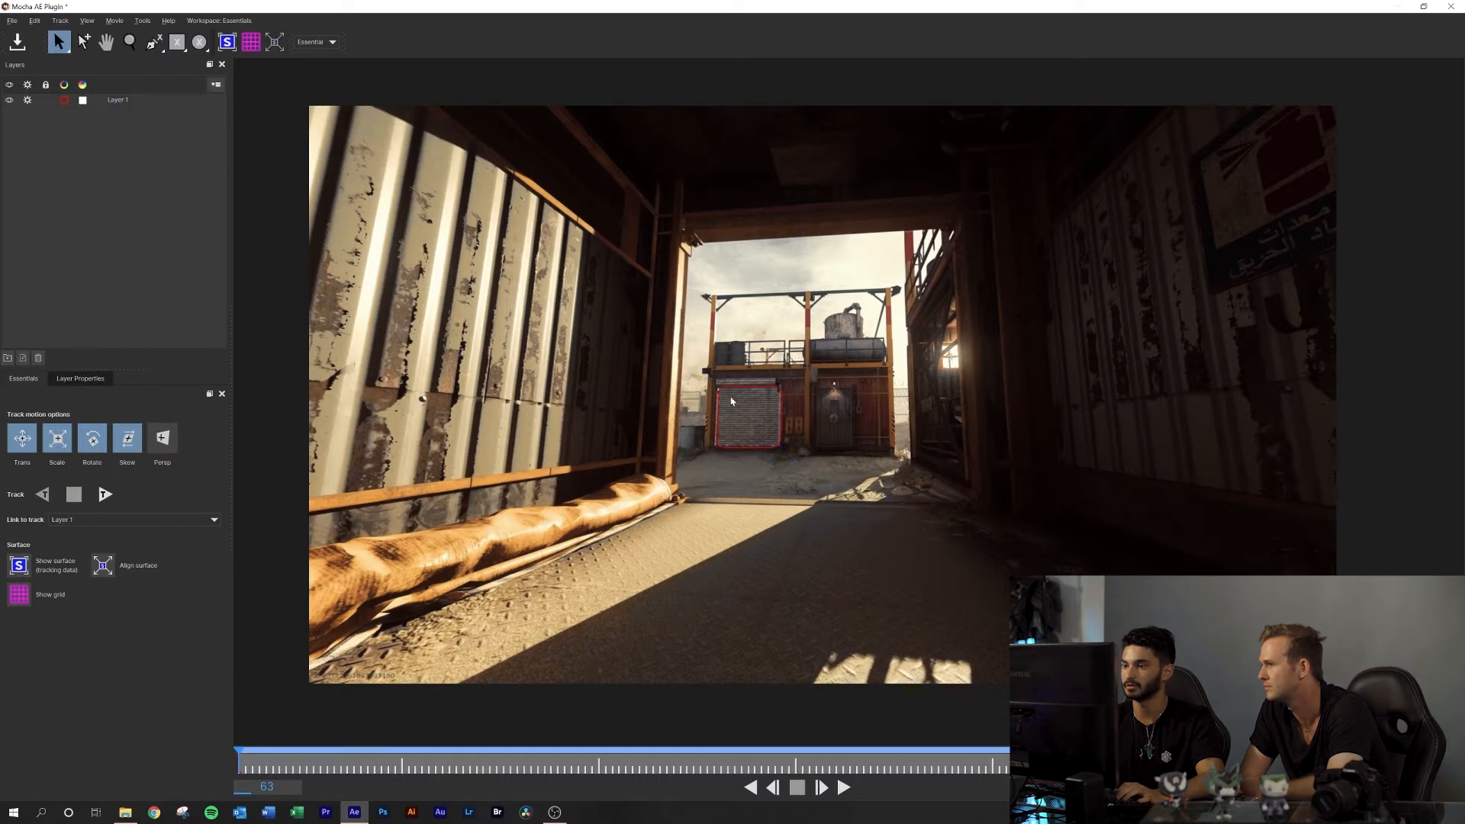
pyautogui.click(729, 392)
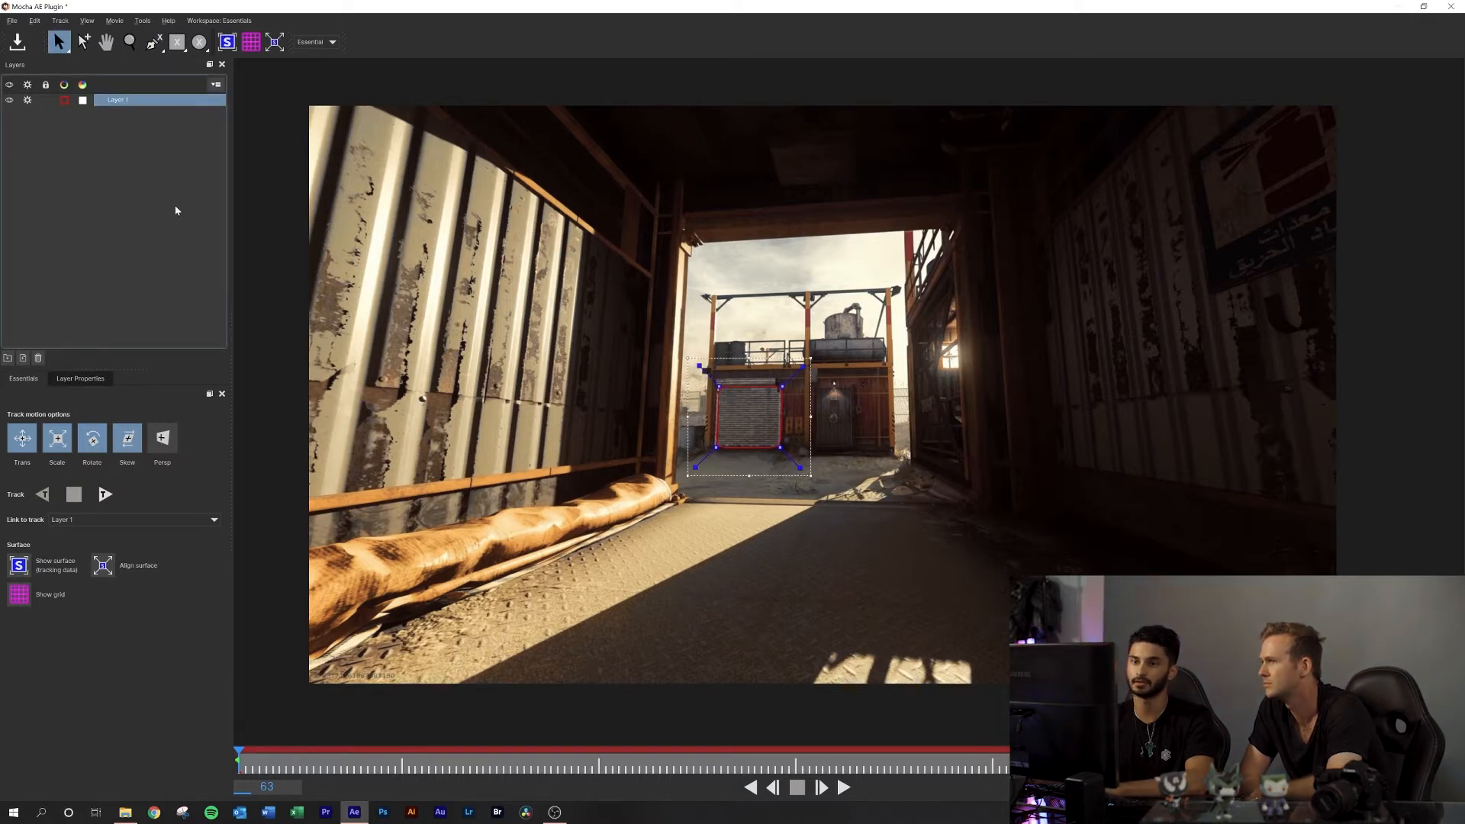
# Delete the hand-drawn spline layer around the roller shutter.
pyautogui.click(120, 102)
pyautogui.click(122, 101)
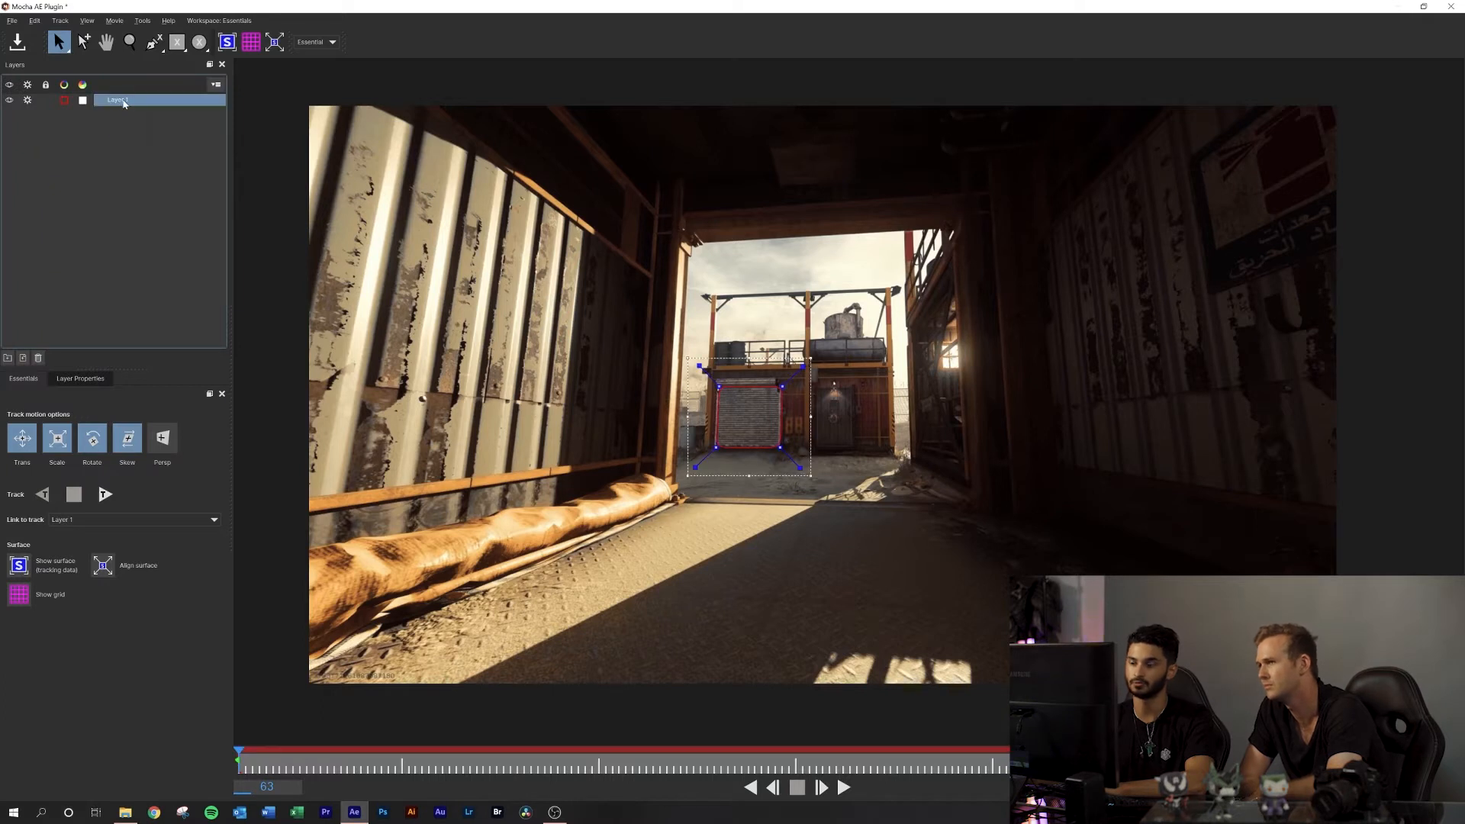
pyautogui.press('Delete')
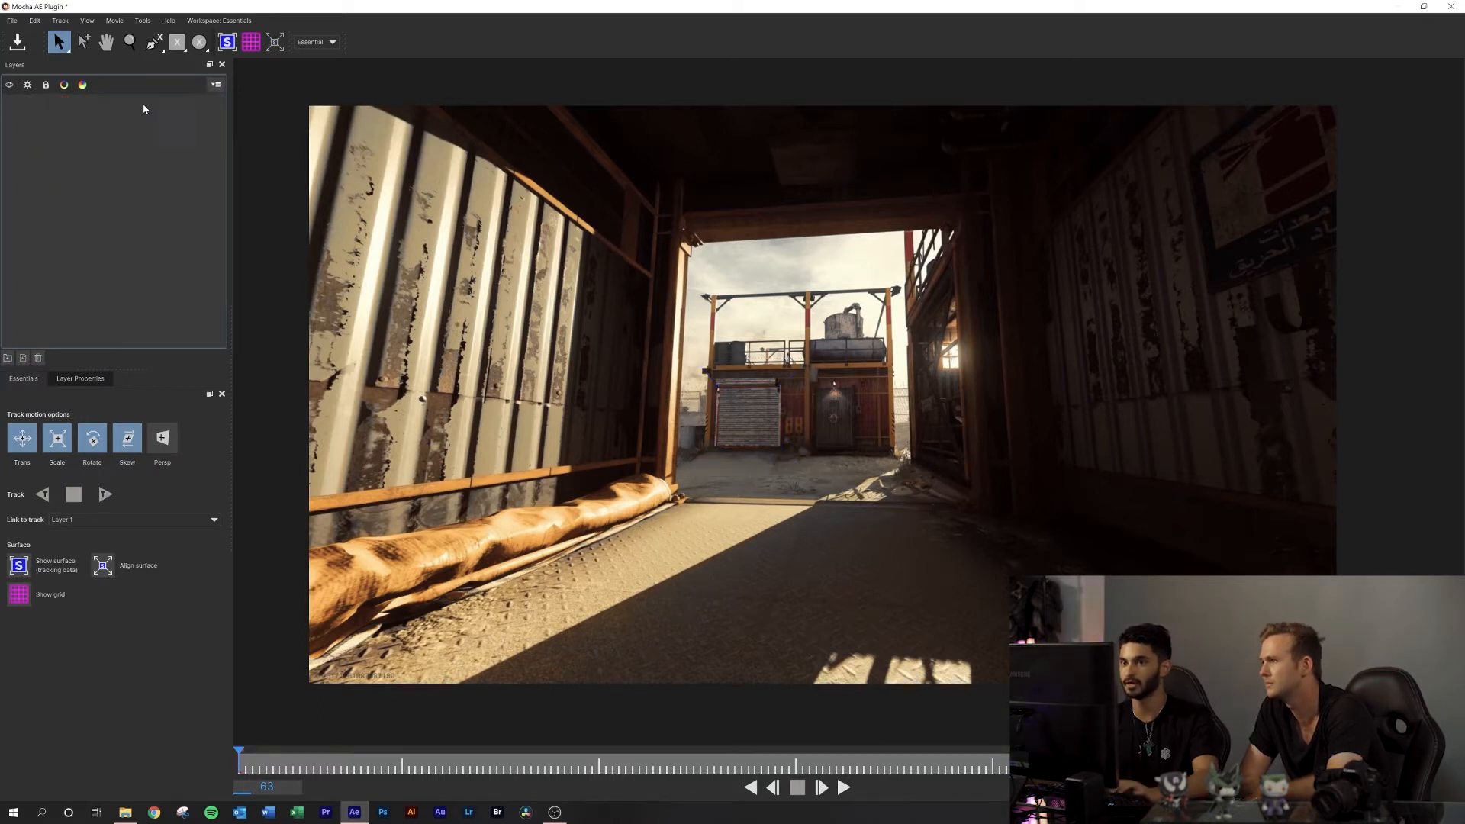
# Draw a rectangular X-spline over the roller shutter and a circular X-spline around the tank and door beside it.
pyautogui.click(177, 43)
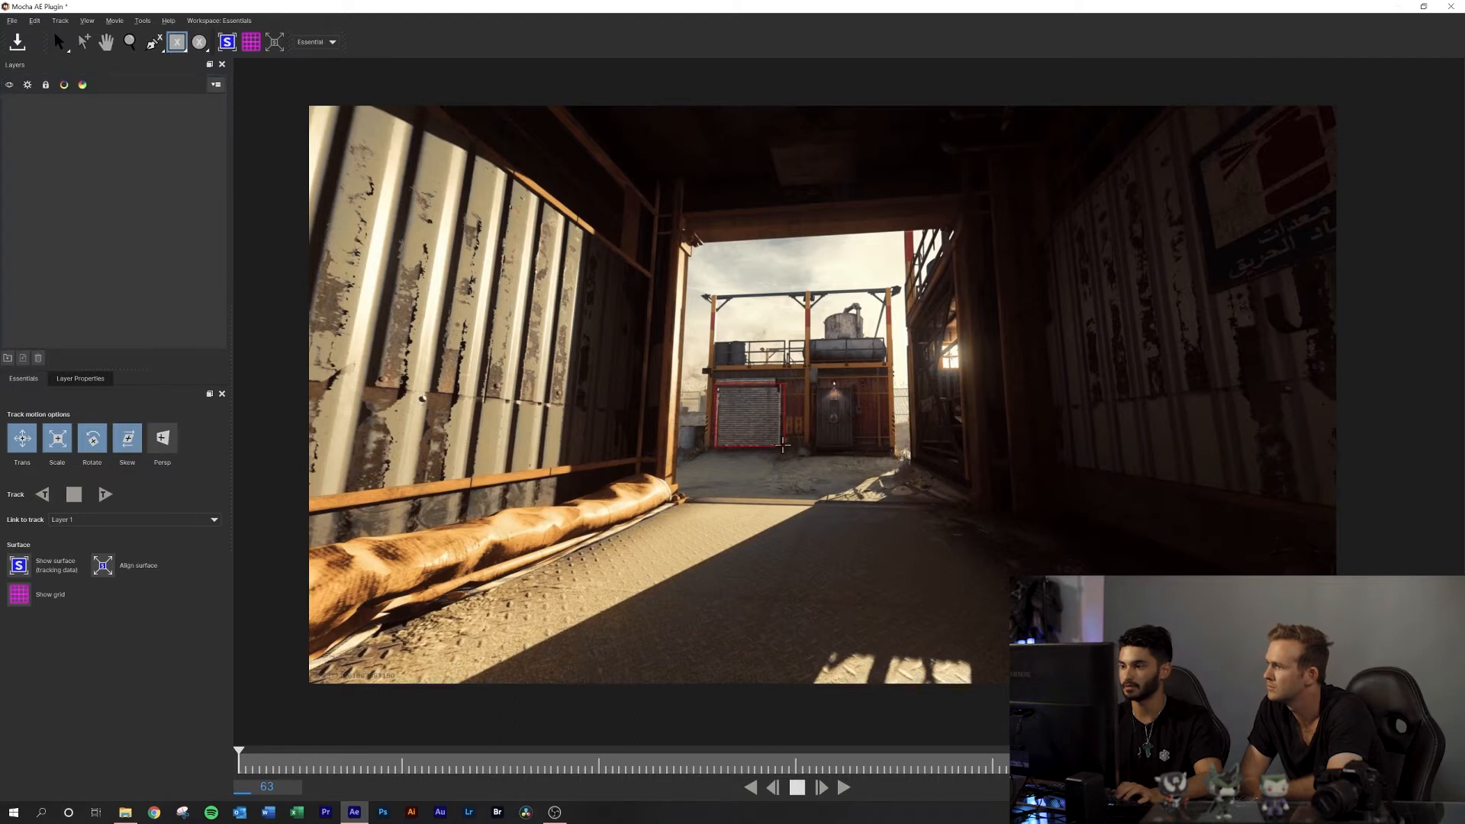
pyautogui.rightClick(784, 447)
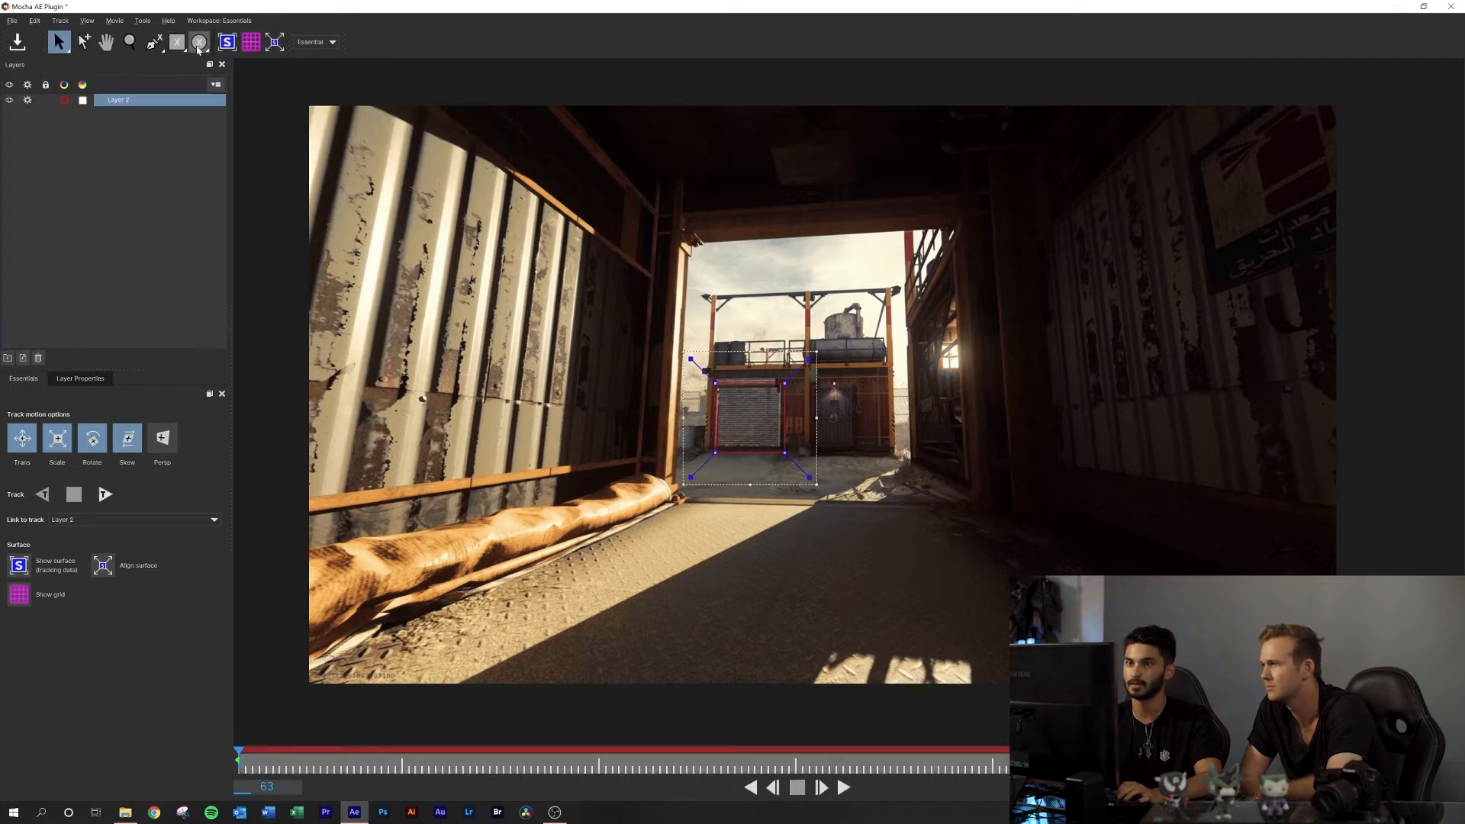
pyautogui.click(199, 42)
pyautogui.moveTo(842, 387); pyautogui.dragTo(901, 426)
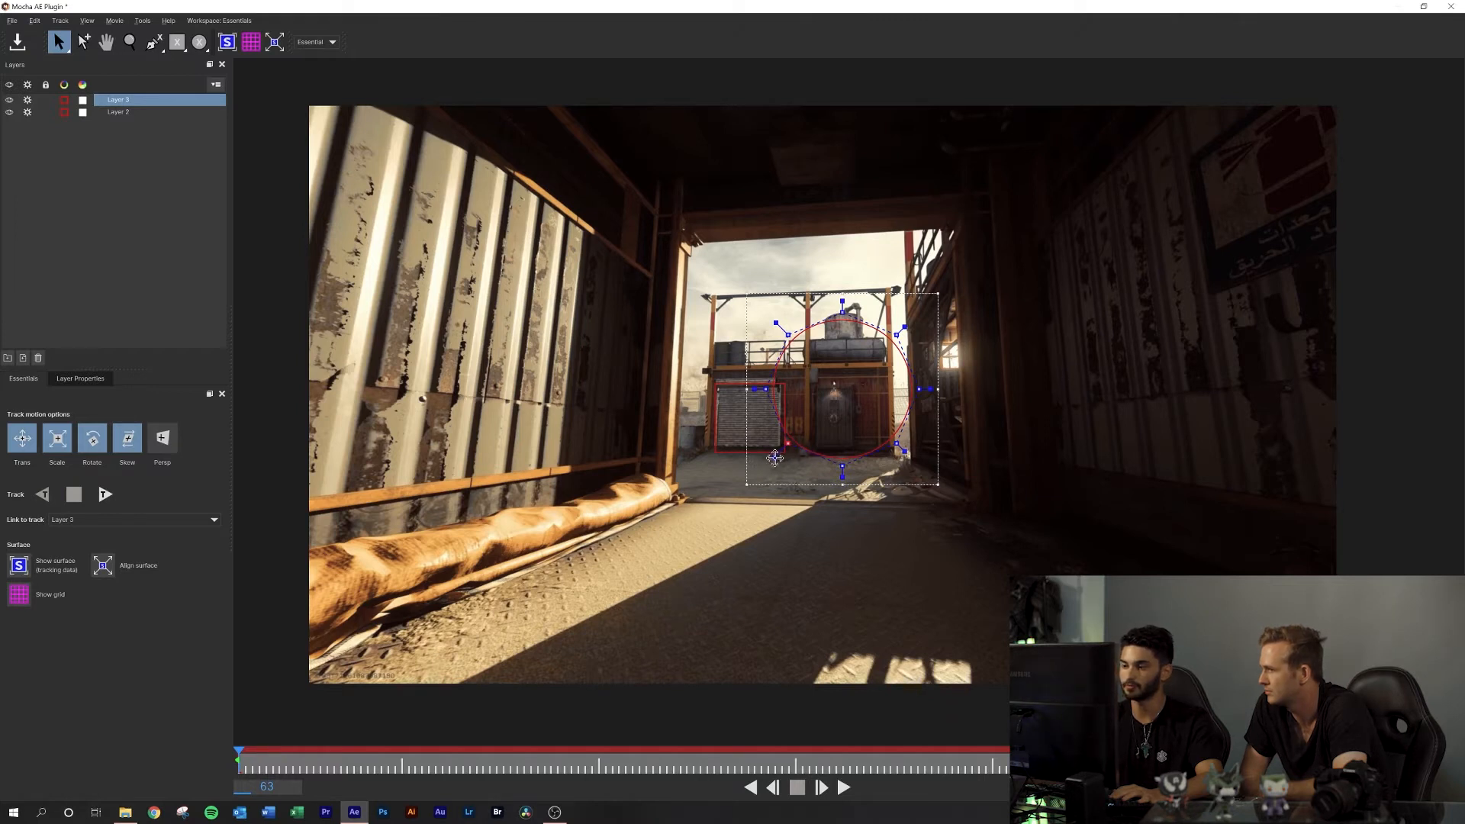
# Pull the circular spline's handles outward around its edge to tighten its curves into straighter sides.
pyautogui.moveTo(750, 391); pyautogui.dragTo(728, 391)
pyautogui.moveTo(775, 320); pyautogui.dragTo(847, 273)
pyautogui.moveTo(904, 325); pyautogui.dragTo(920, 310)
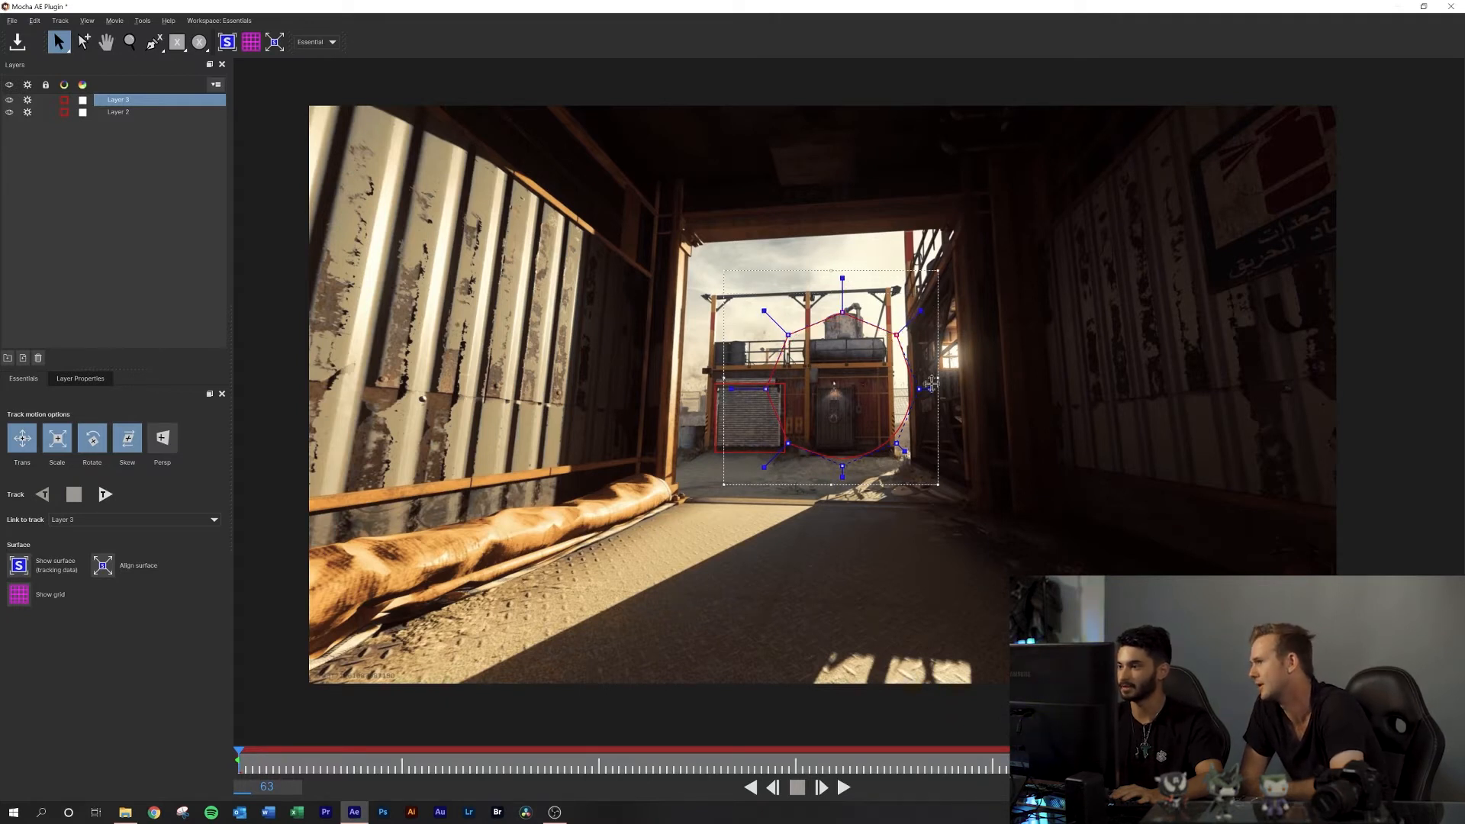
pyautogui.moveTo(927, 390); pyautogui.dragTo(965, 390)
pyautogui.moveTo(911, 450); pyautogui.dragTo(925, 477)
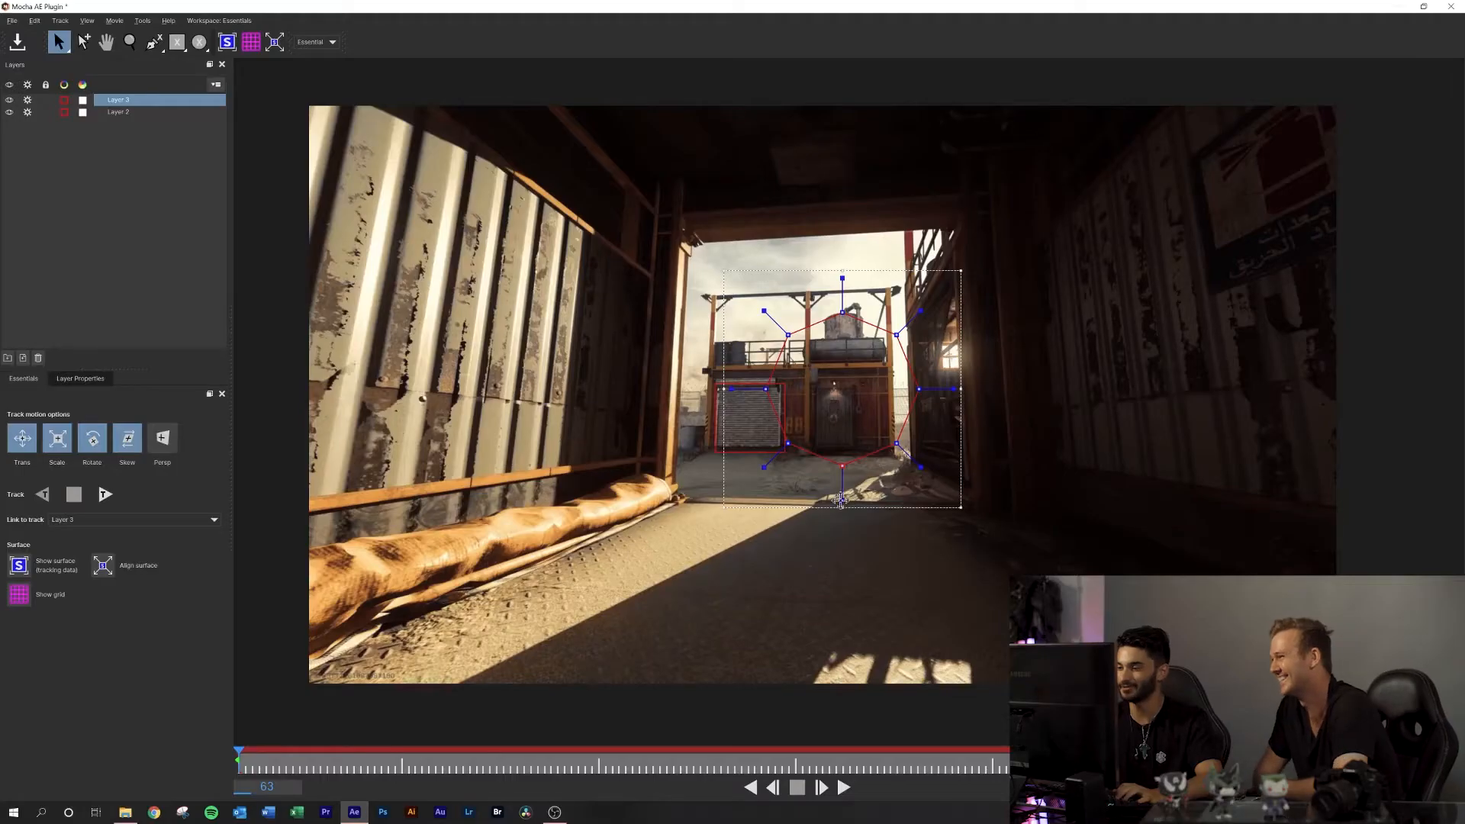
pyautogui.moveTo(842, 481); pyautogui.dragTo(839, 509)
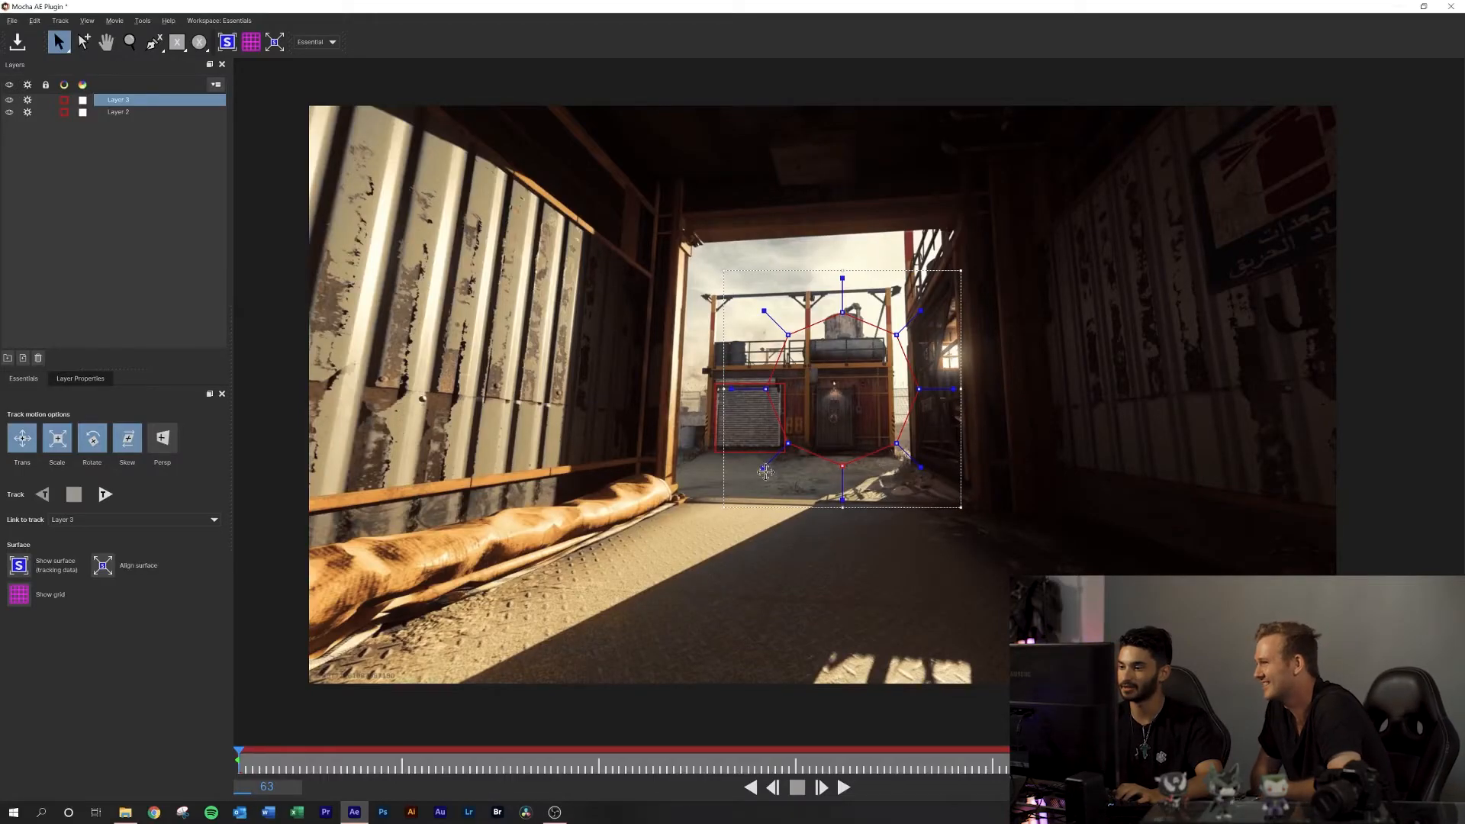
pyautogui.moveTo(772, 465); pyautogui.dragTo(750, 476)
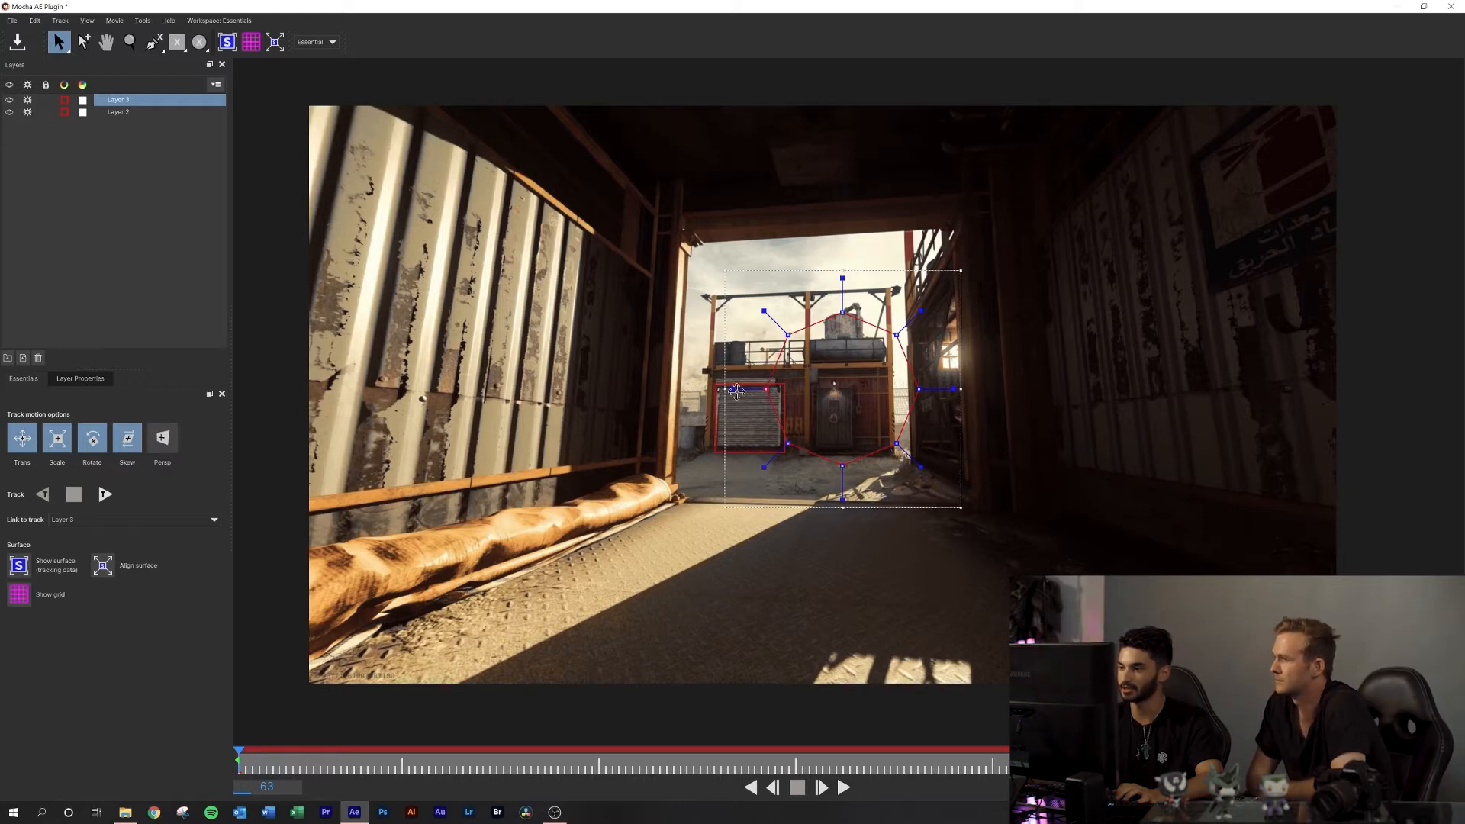
# Delete both the circular and the rectangular spline layers.
pyautogui.click(180, 206)
pyautogui.click(122, 100)
pyautogui.press('Delete')
pyautogui.click(120, 100)
pyautogui.press('Delete')
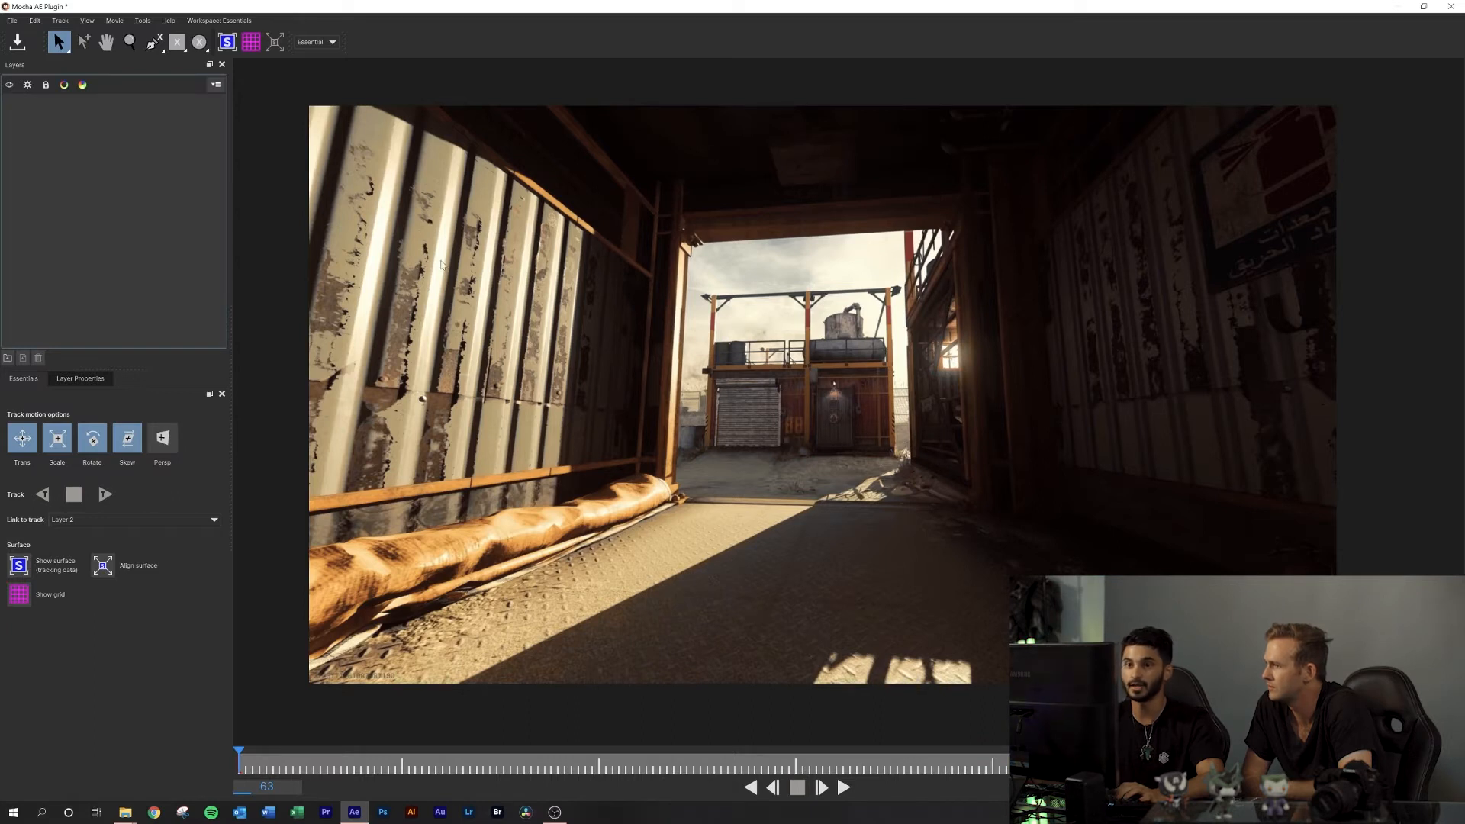
# Draw a new rectangular X-spline over the roller shutter.
pyautogui.click(179, 41)
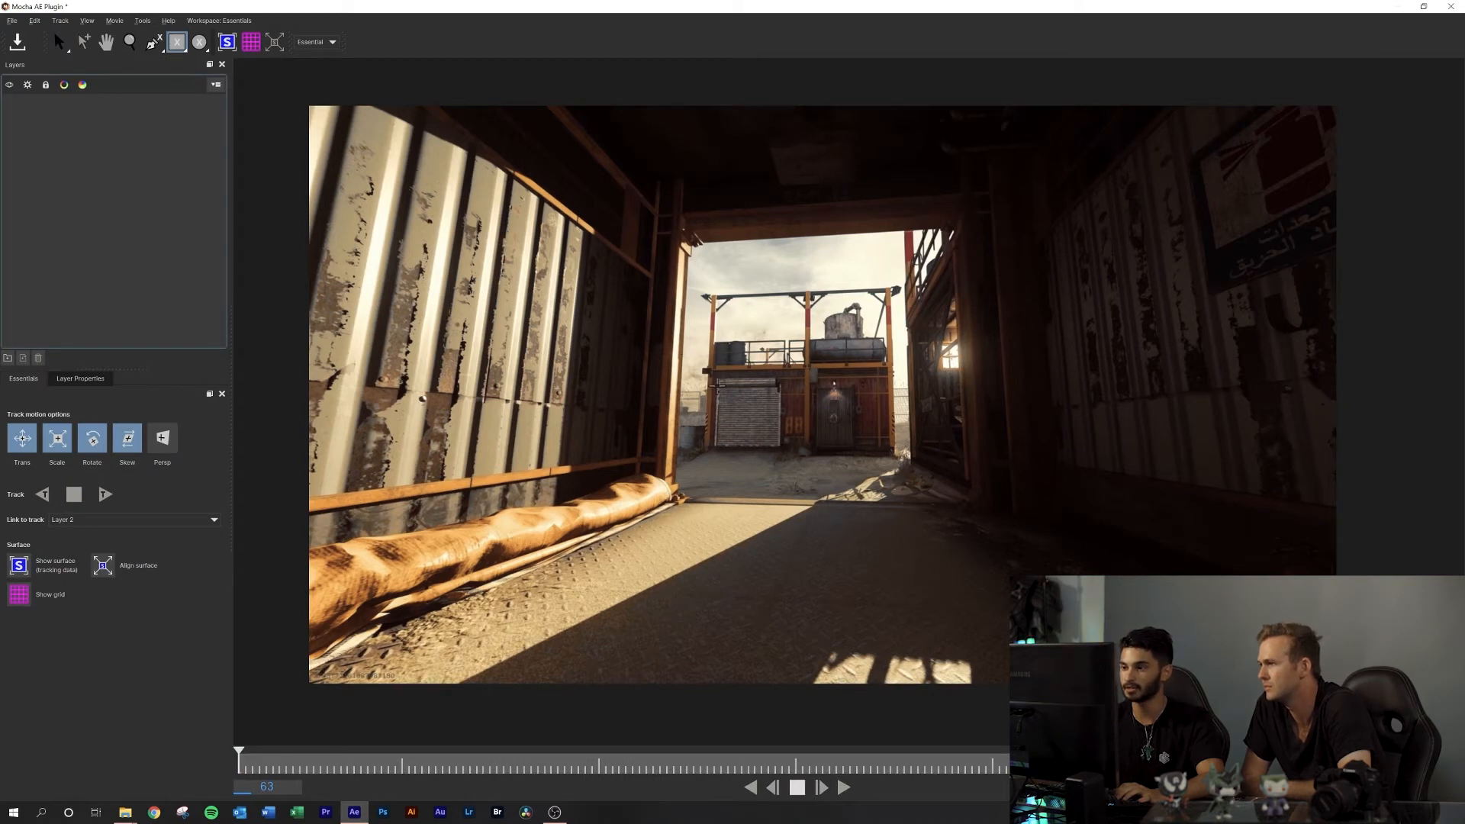
pyautogui.click(720, 391)
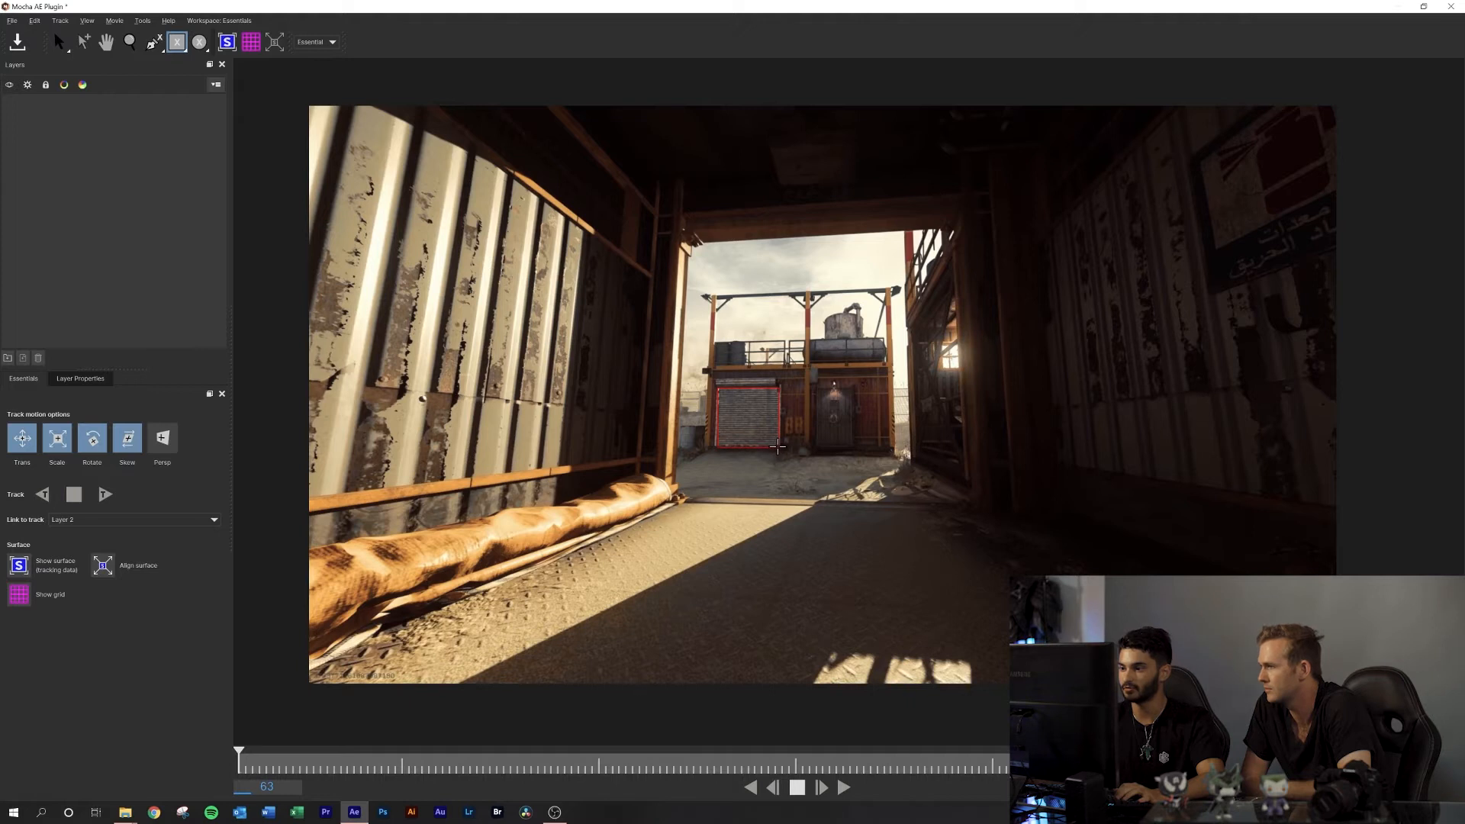
pyautogui.rightClick(778, 447)
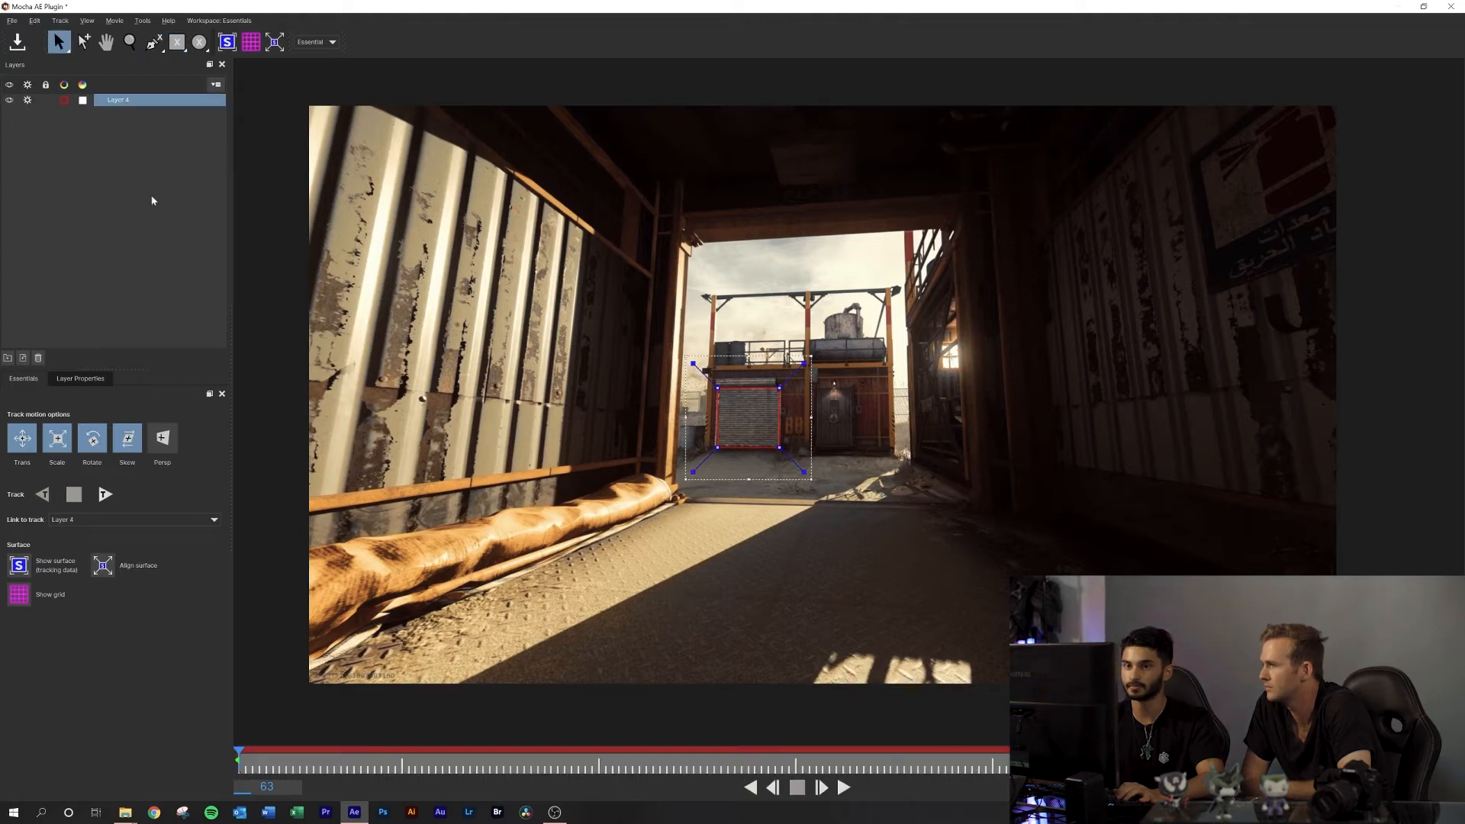
# Adjust the four corner points of the rectangular spline to fit the roller shutter's edges closely.
pyautogui.click(129, 41)
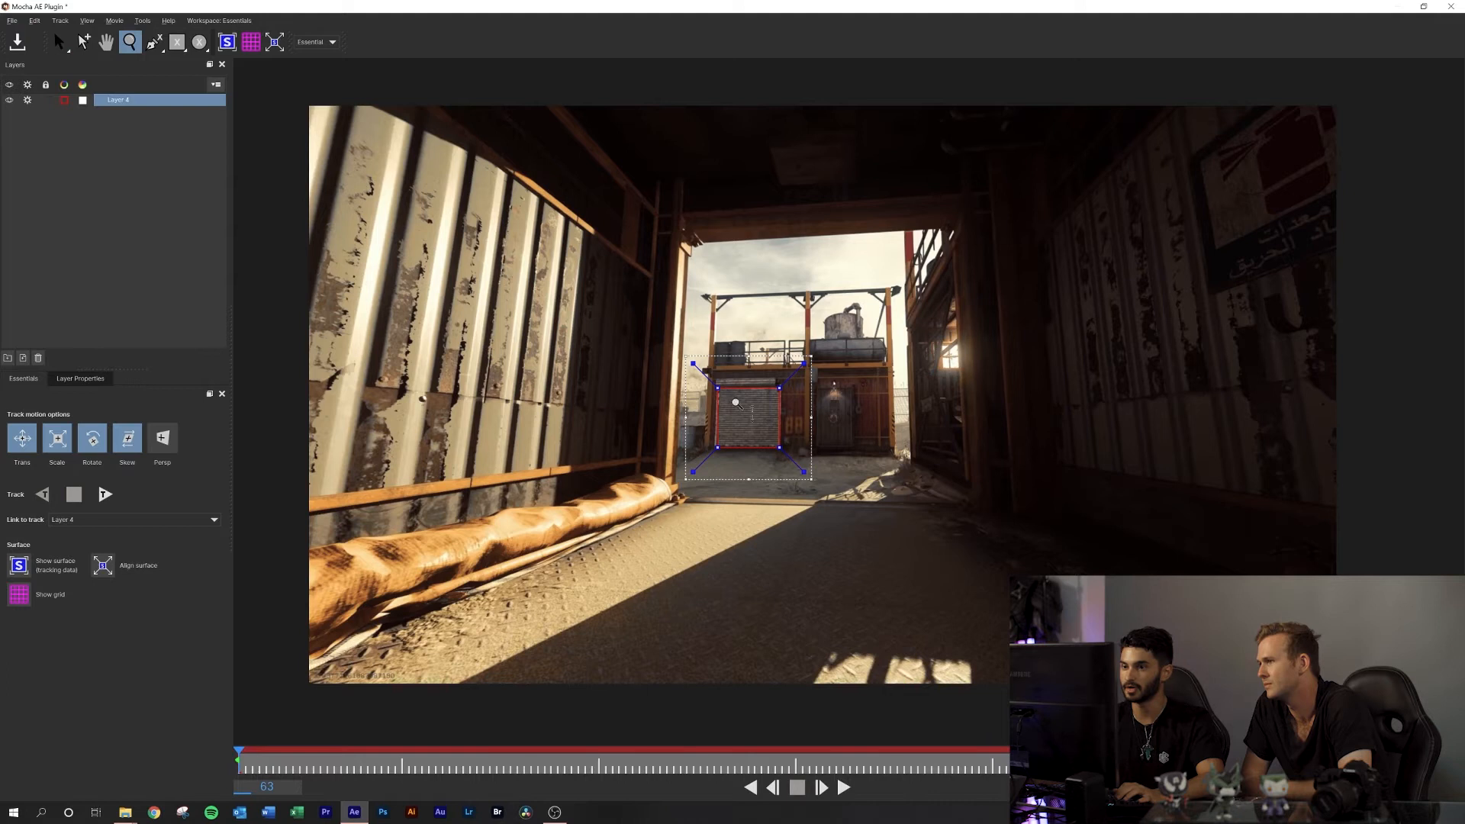
pyautogui.moveTo(757, 421); pyautogui.dragTo(725, 337)
pyautogui.click(60, 43)
pyautogui.moveTo(815, 266)
pyautogui.mouseDown()
pyautogui.moveTo(831, 236)
pyautogui.moveTo(822, 251)
pyautogui.mouseUp()
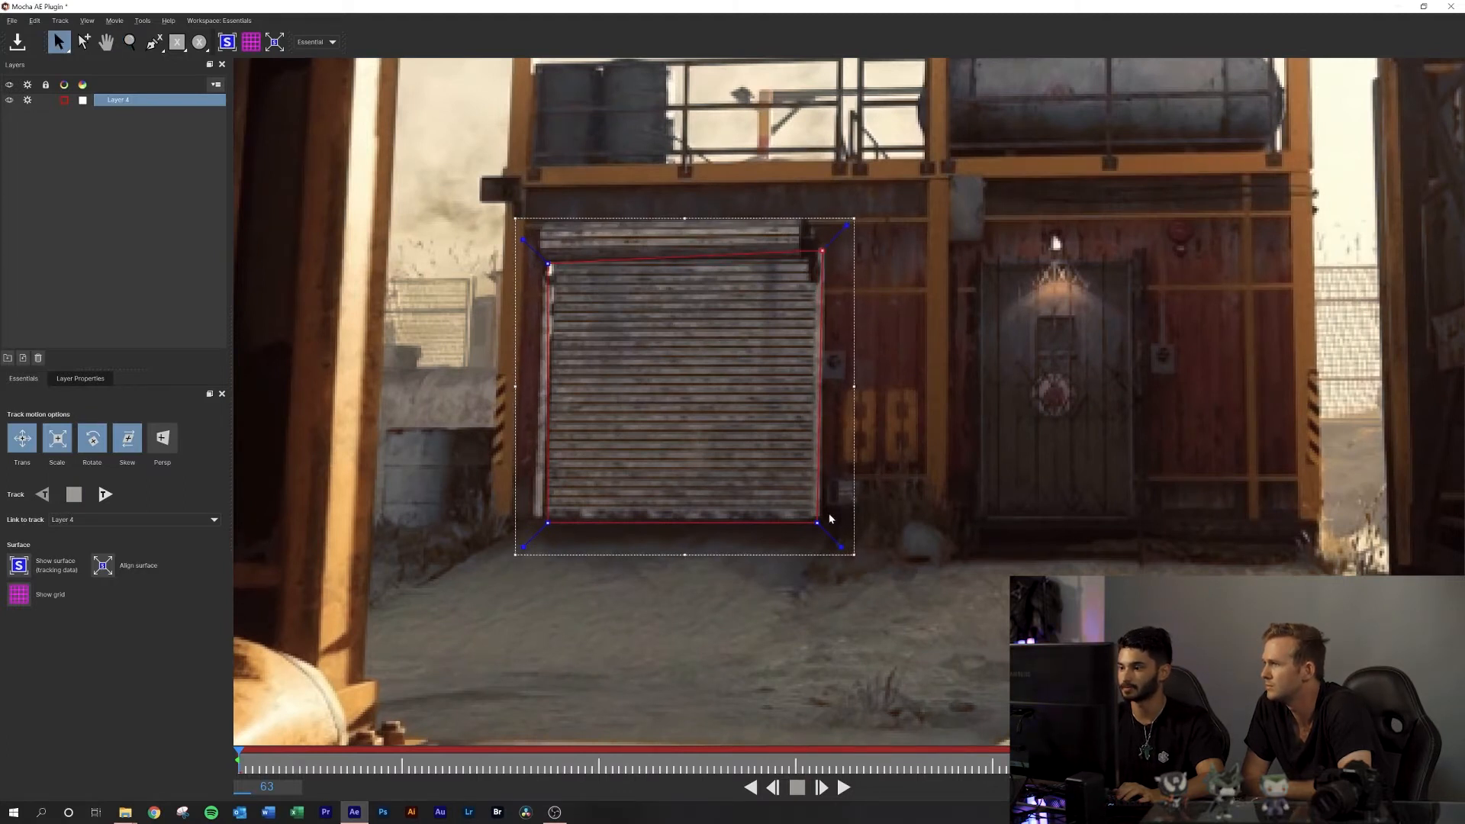
pyautogui.moveTo(818, 523); pyautogui.dragTo(818, 516)
pyautogui.moveTo(541, 522); pyautogui.dragTo(531, 516)
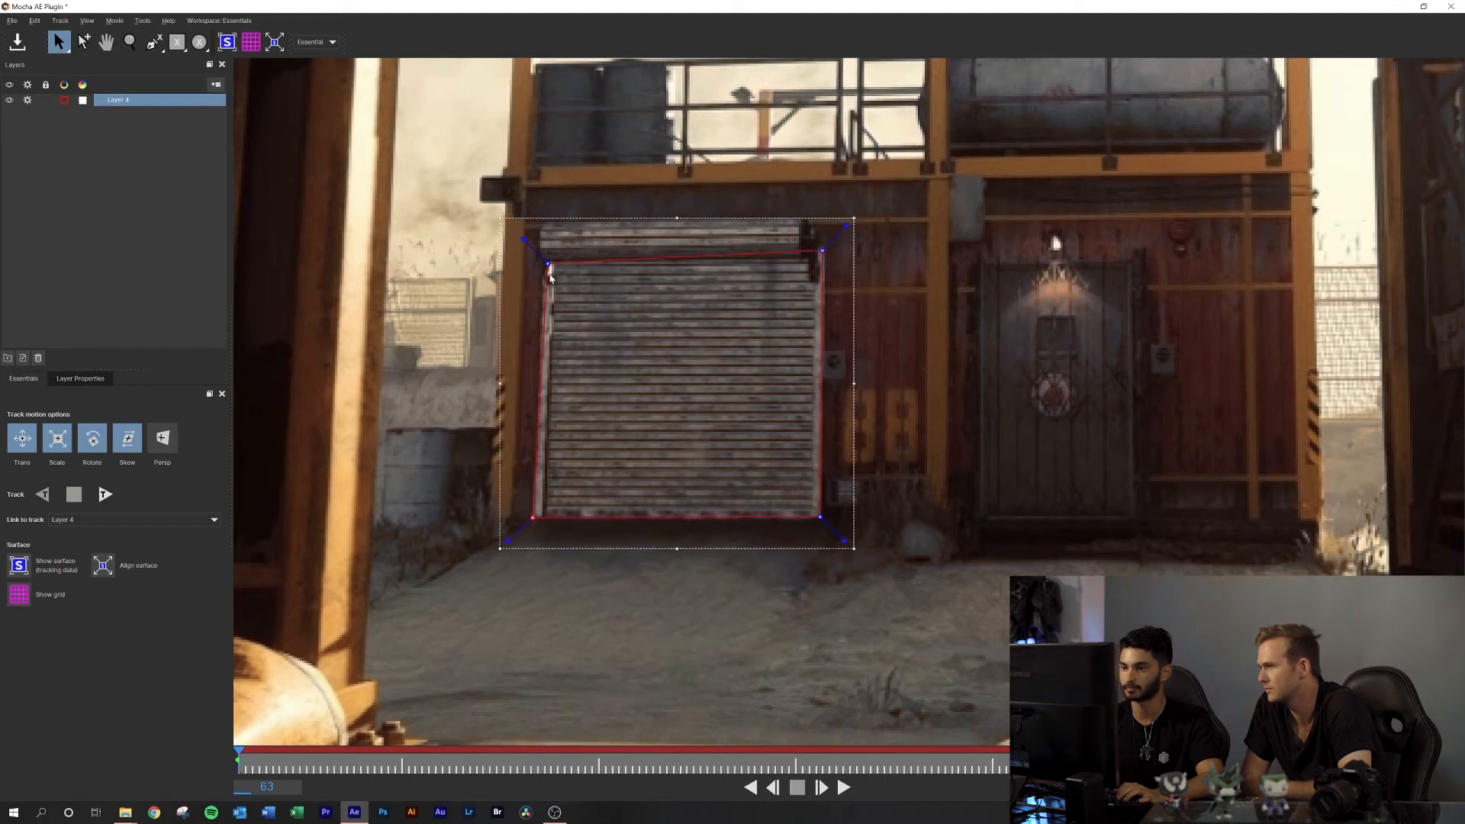
pyautogui.moveTo(545, 258); pyautogui.dragTo(544, 257)
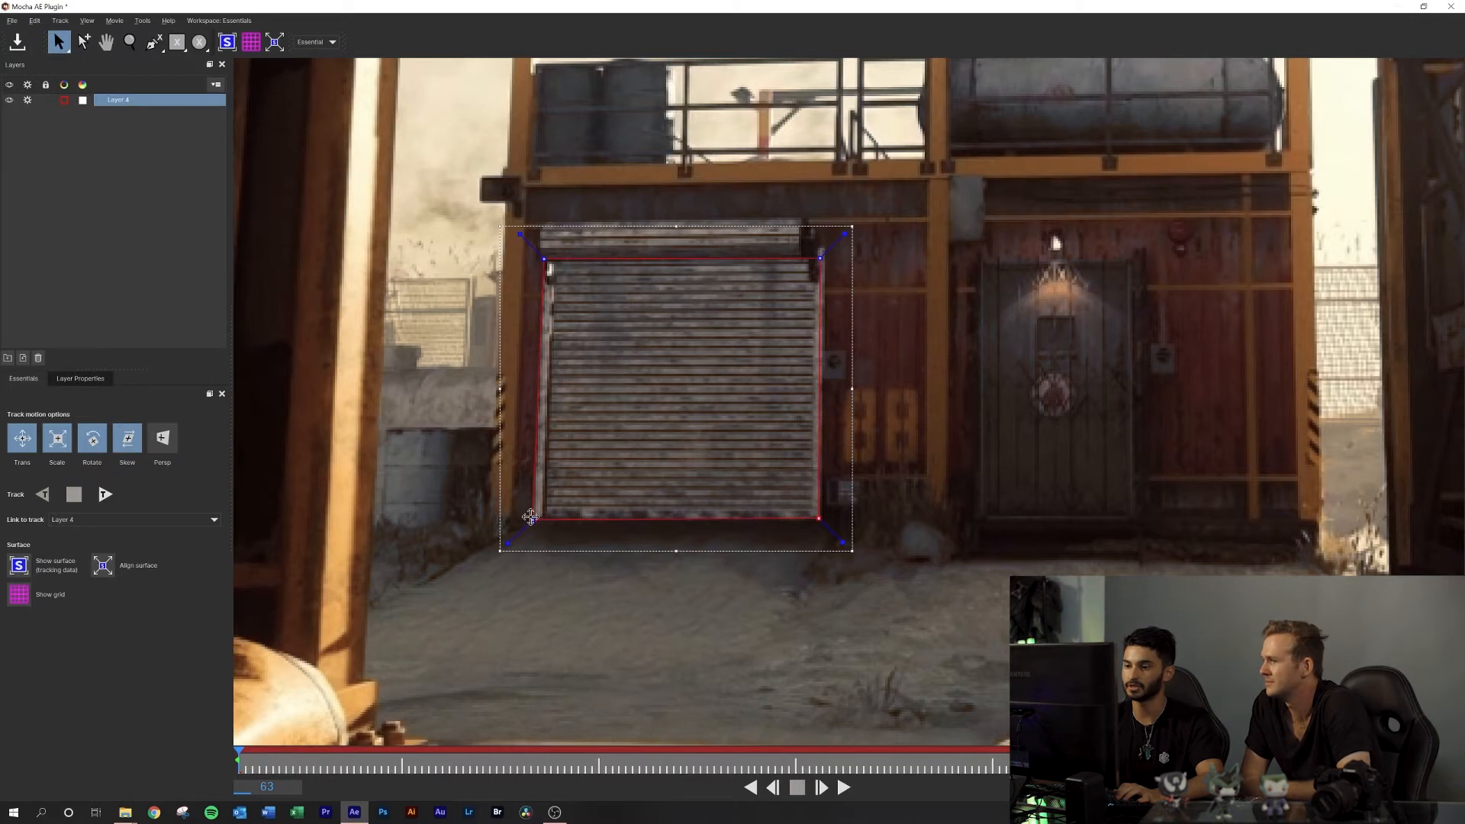
pyautogui.moveTo(532, 519); pyautogui.dragTo(533, 519)
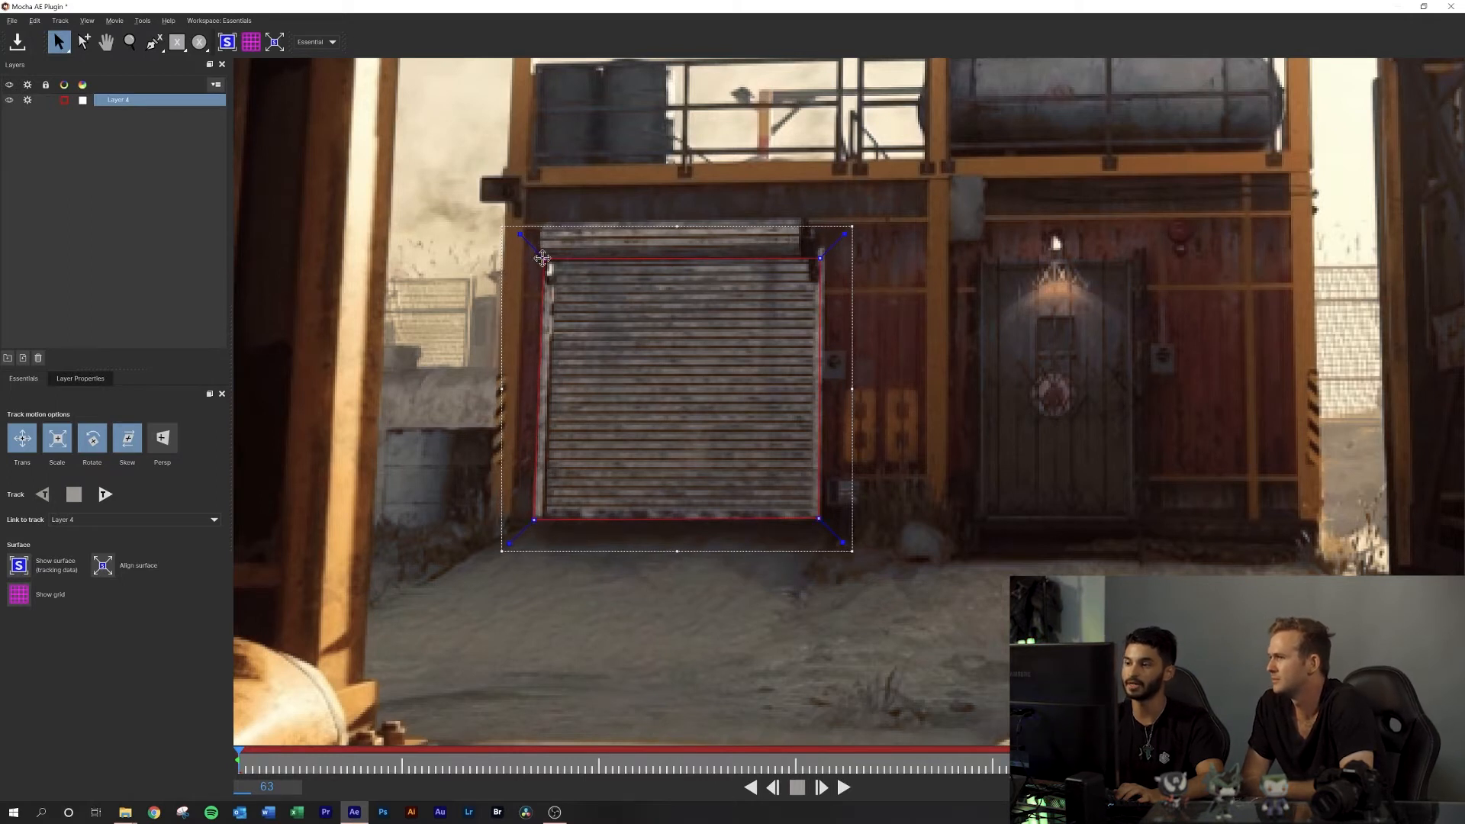
pyautogui.press('z')
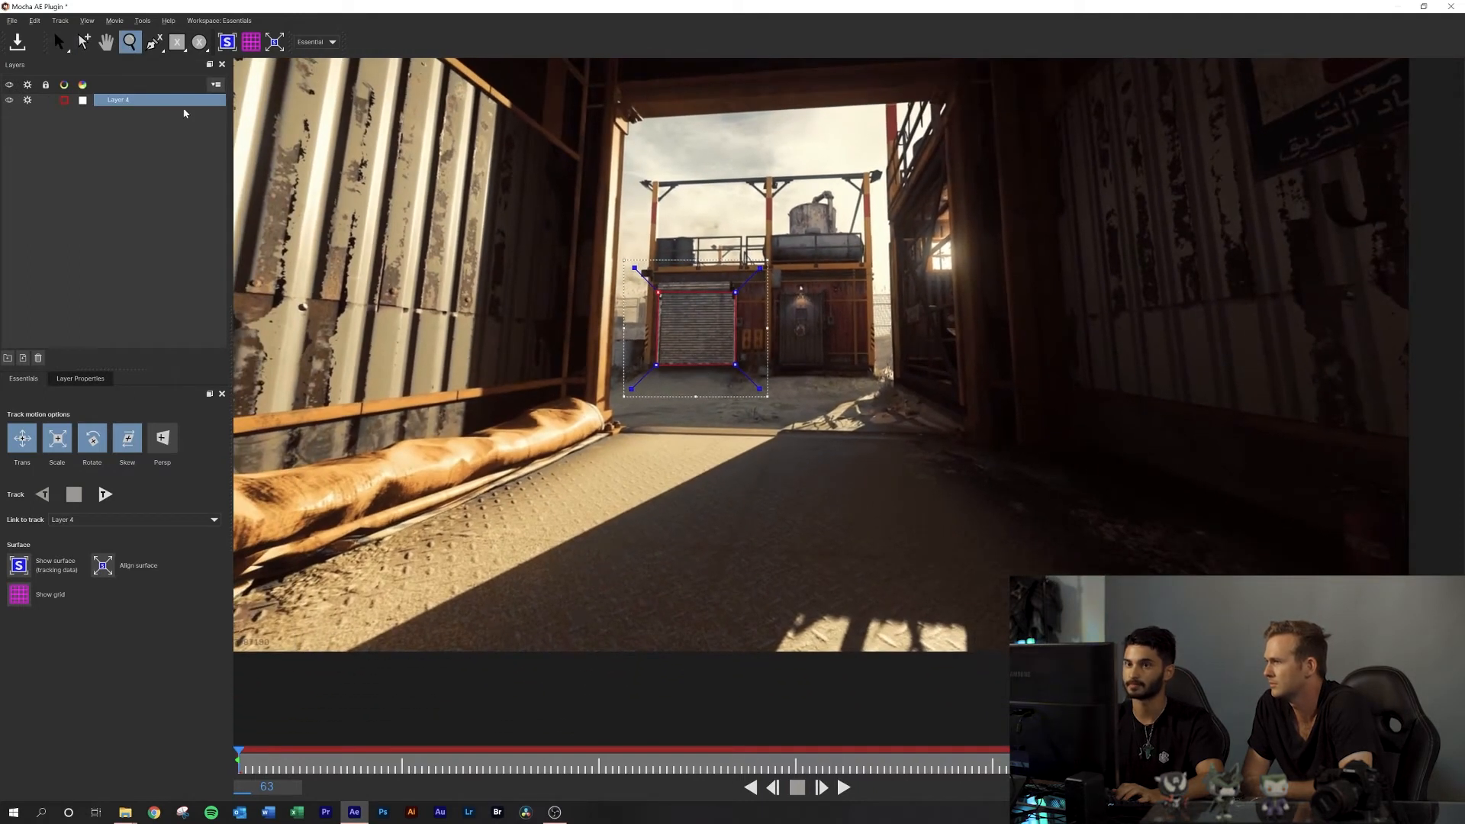
# Enable perspective alongside translation, scale, rotation and skew as tracking motion options.
pyautogui.click(107, 43)
pyautogui.moveTo(568, 205); pyautogui.dragTo(649, 309)
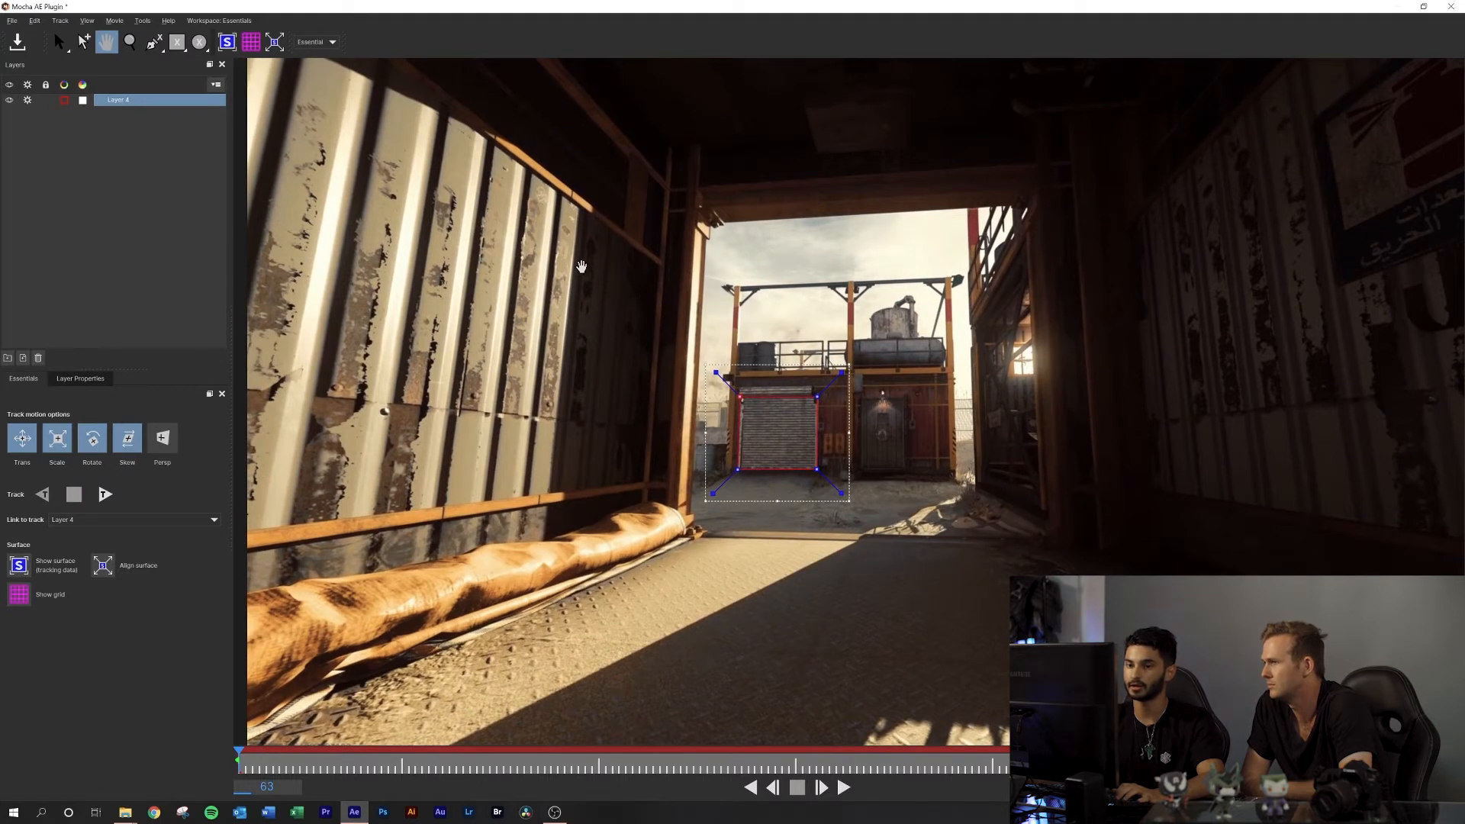
pyautogui.click(26, 440)
pyautogui.click(57, 440)
pyautogui.click(93, 441)
pyautogui.click(127, 442)
pyautogui.click(161, 440)
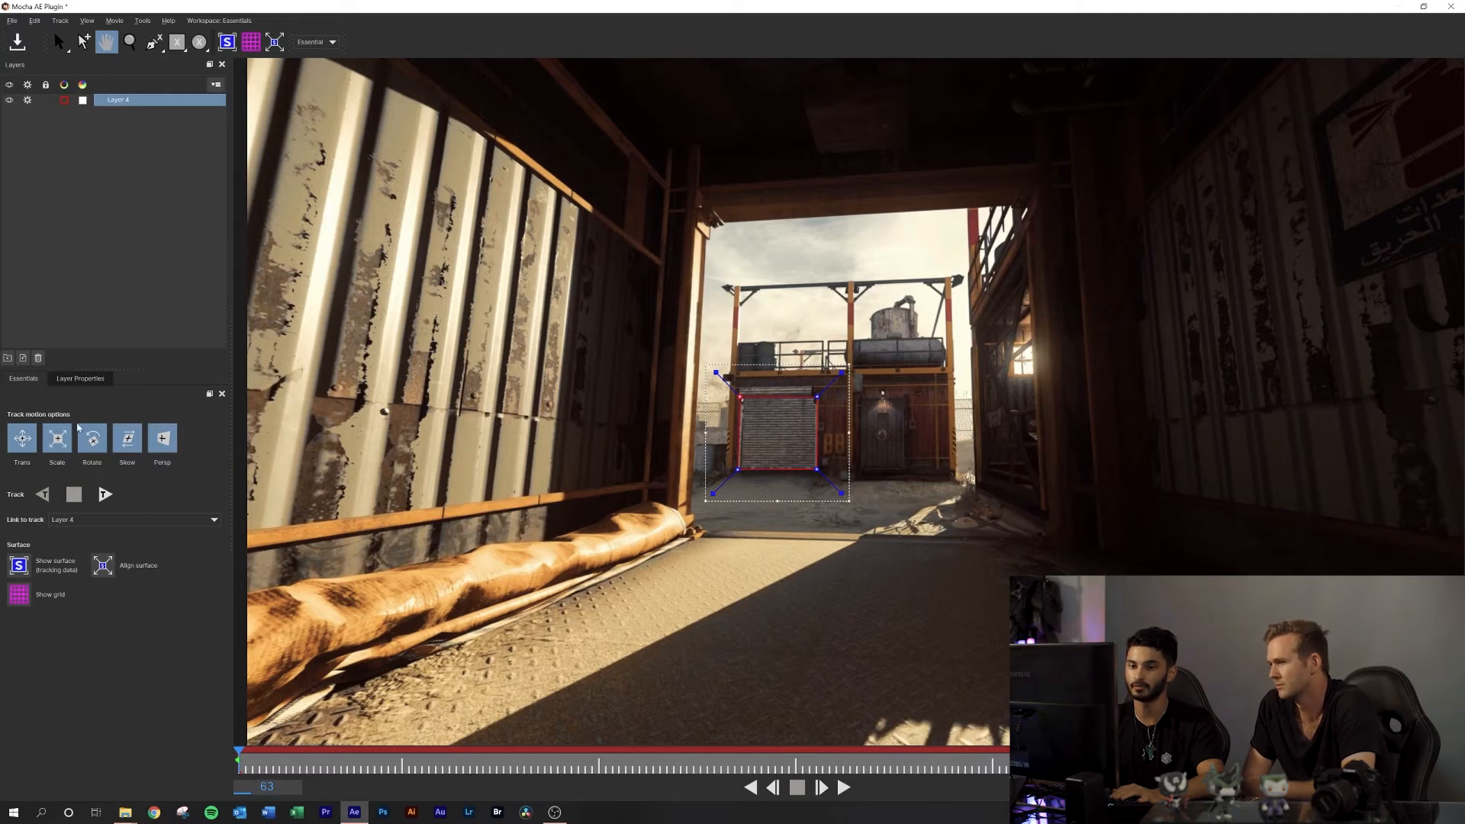
# Switch the tracking motion options off and re-enable translation, scale, rotation, skew and perspective one by one.
pyautogui.click(93, 440)
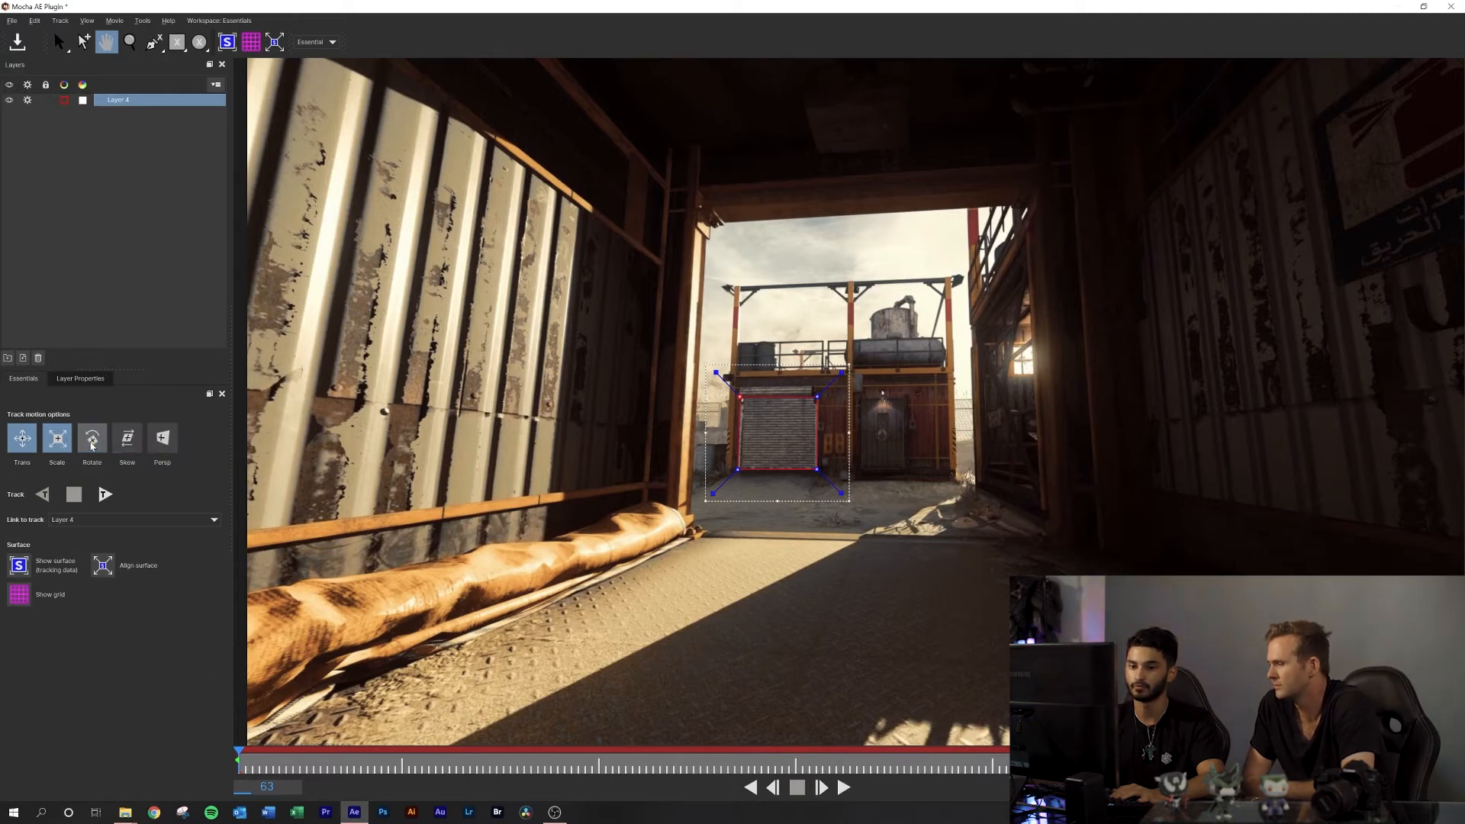
pyautogui.click(64, 443)
pyautogui.click(29, 442)
pyautogui.click(23, 439)
pyautogui.click(58, 439)
pyautogui.click(93, 440)
pyautogui.click(122, 441)
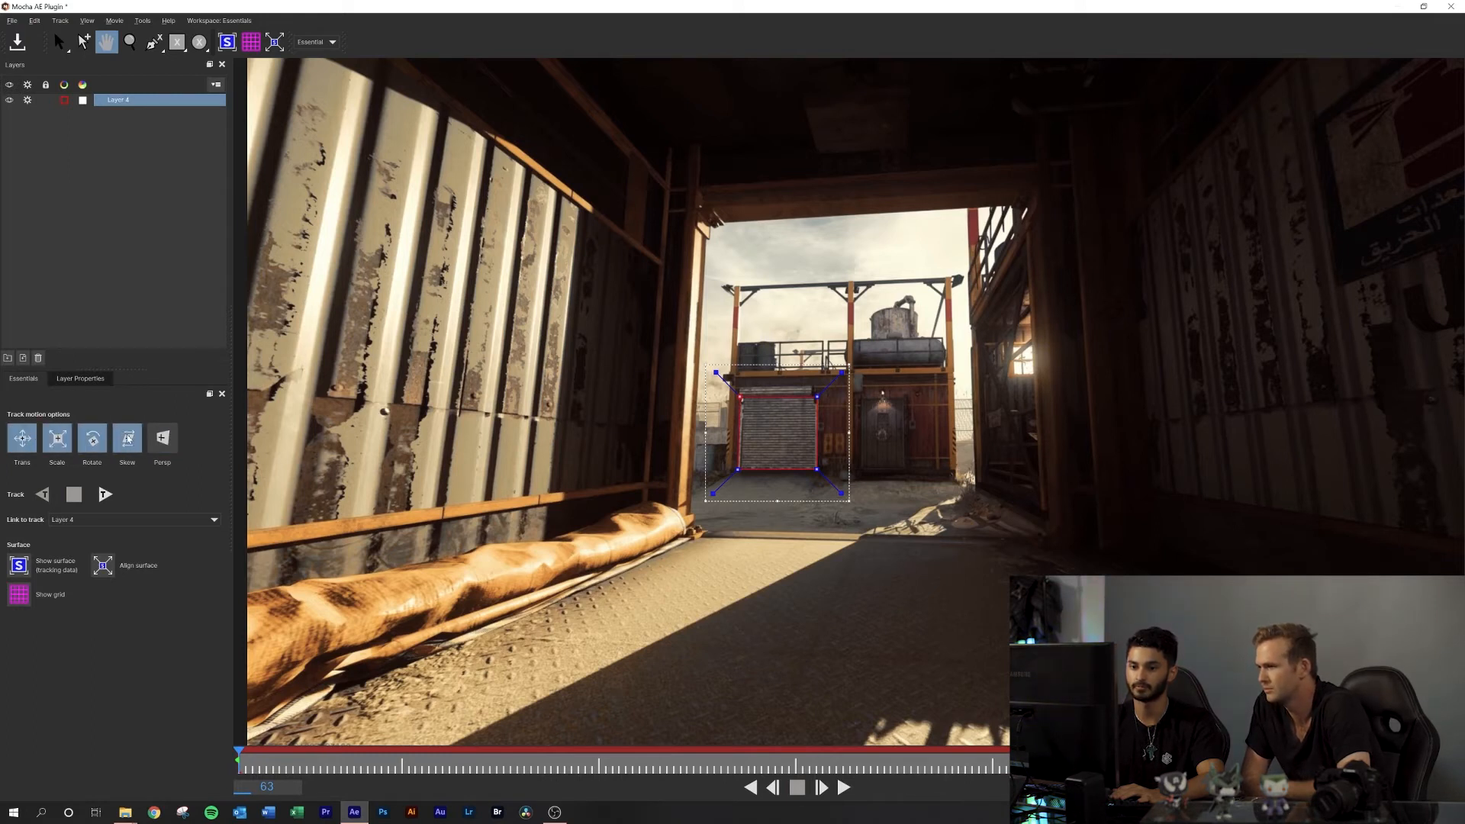
pyautogui.click(162, 438)
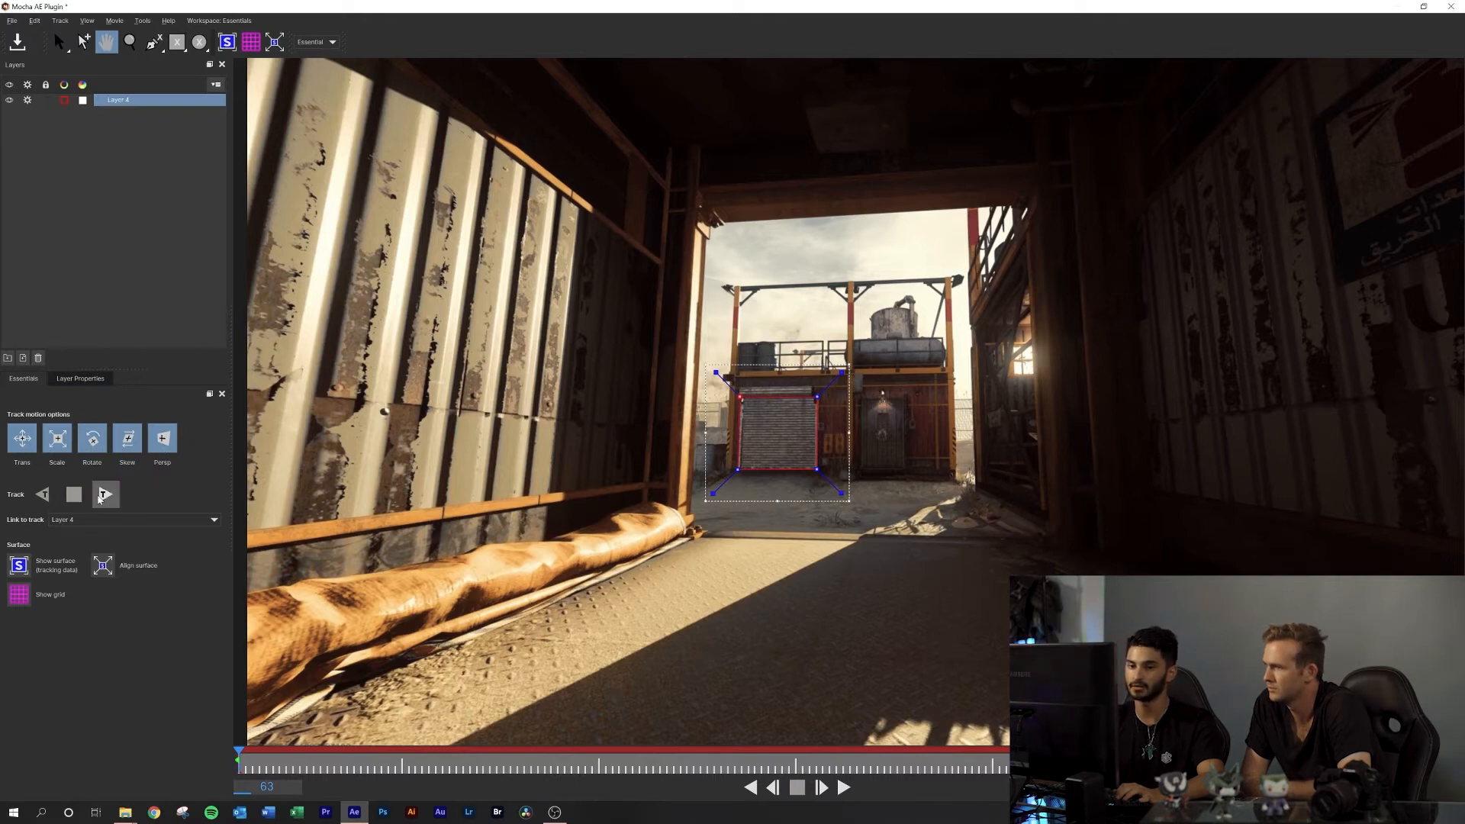
# Track the roller shutter forward through the clip and track it backward from the last frame.
pyautogui.click(104, 495)
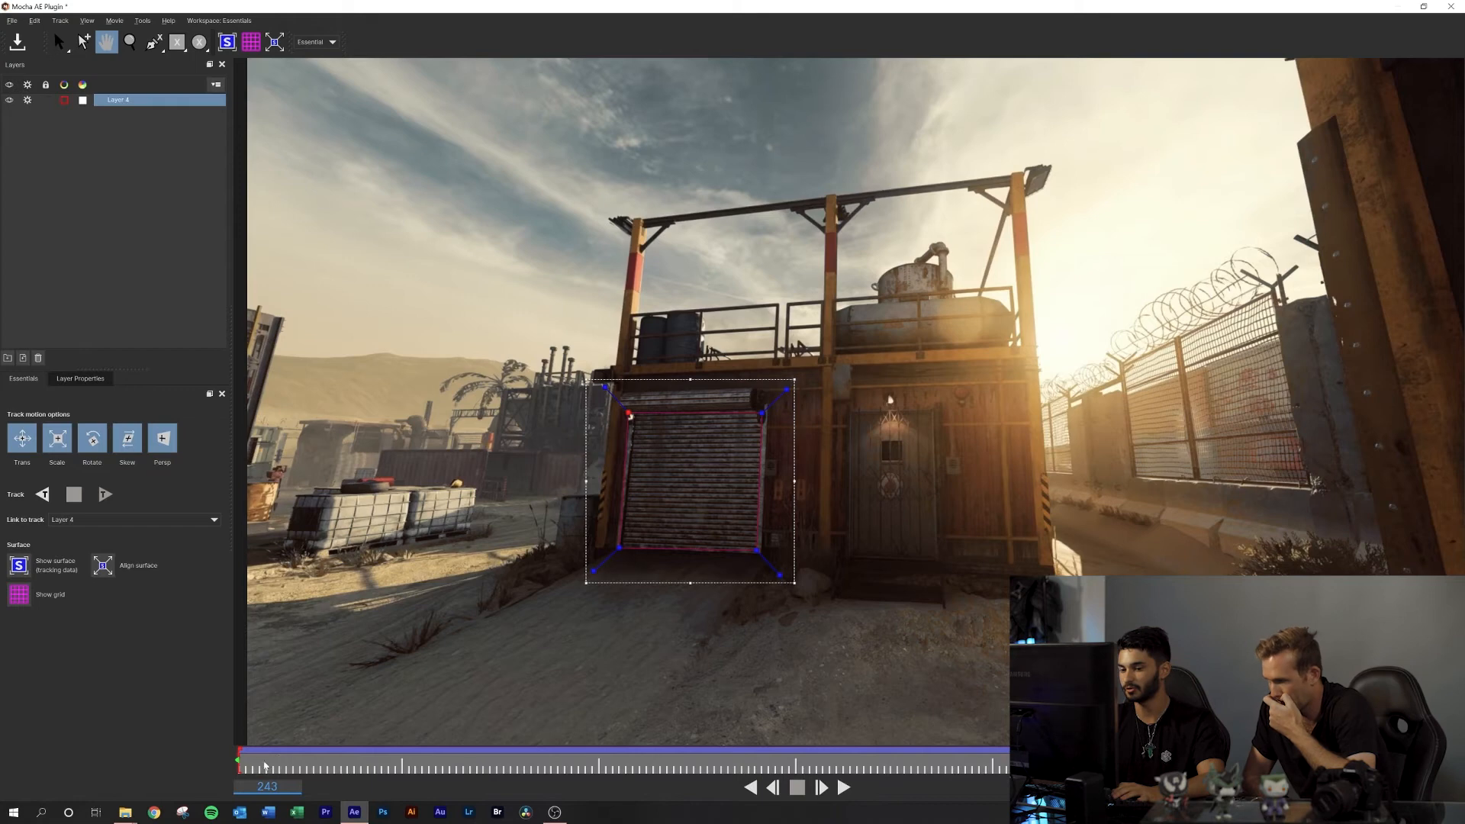
pyautogui.moveTo(287, 761); pyautogui.dragTo(1428, 761)
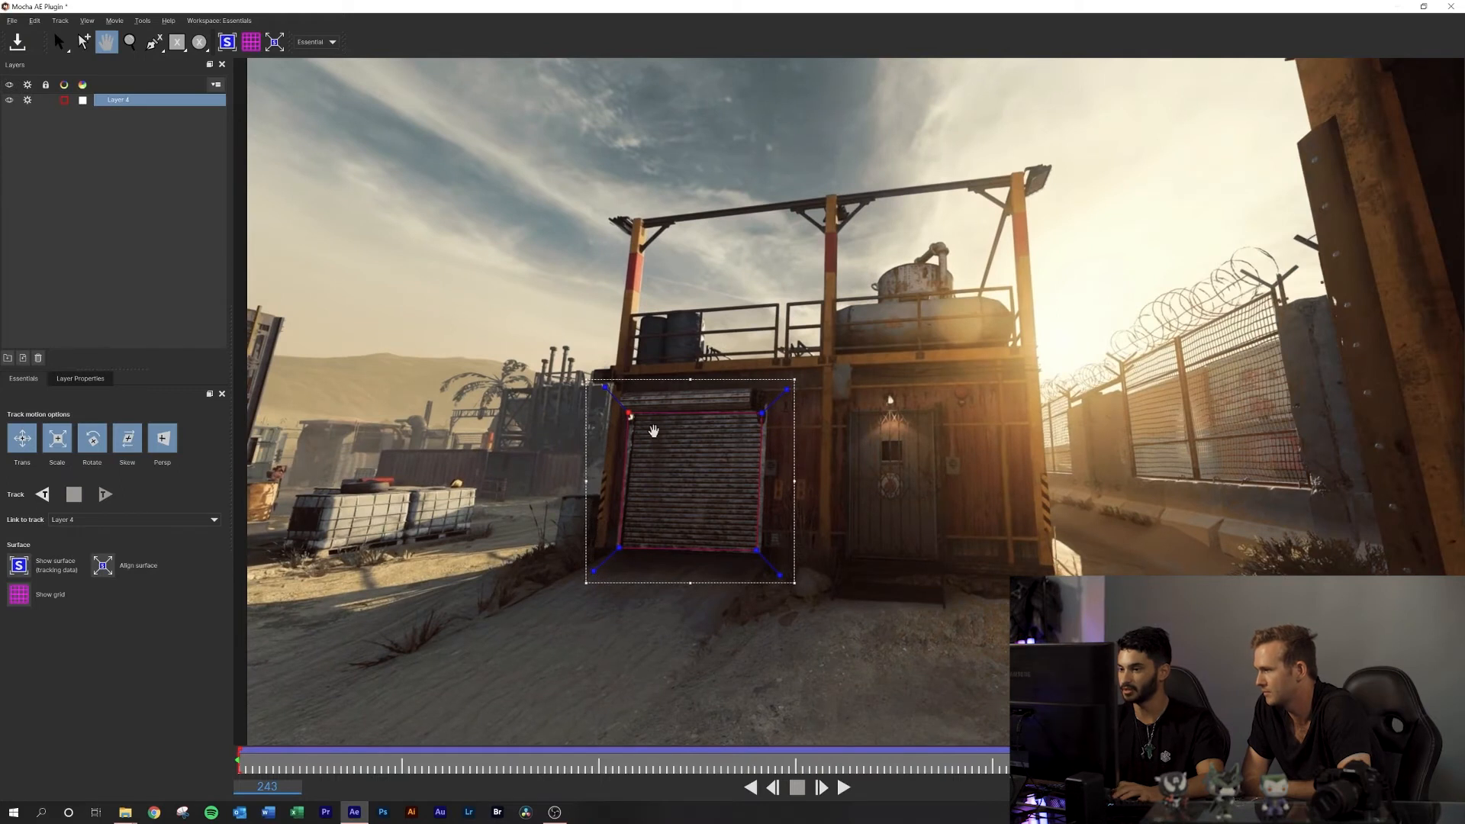
pyautogui.press('s')
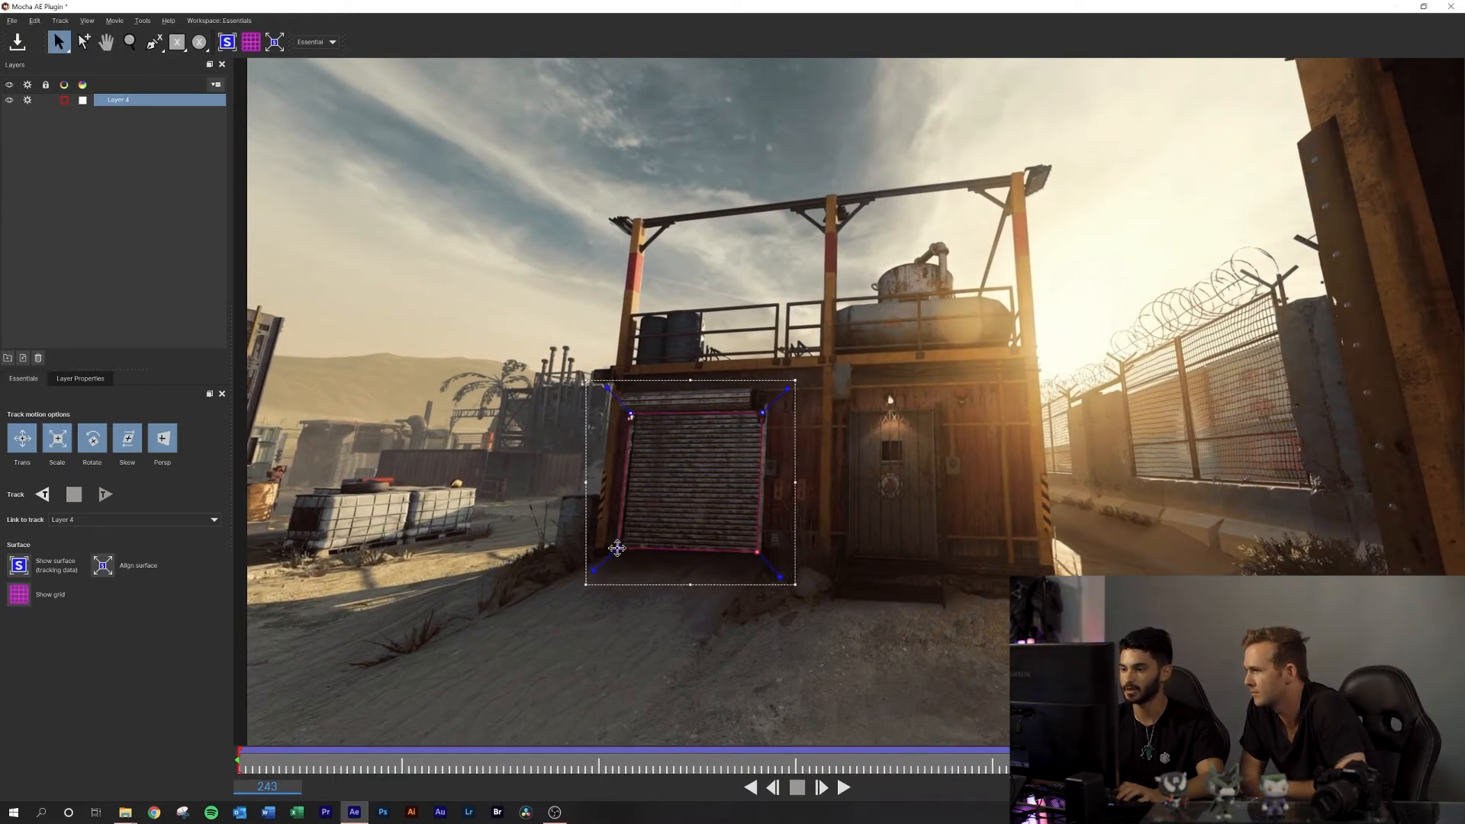
pyautogui.click(42, 495)
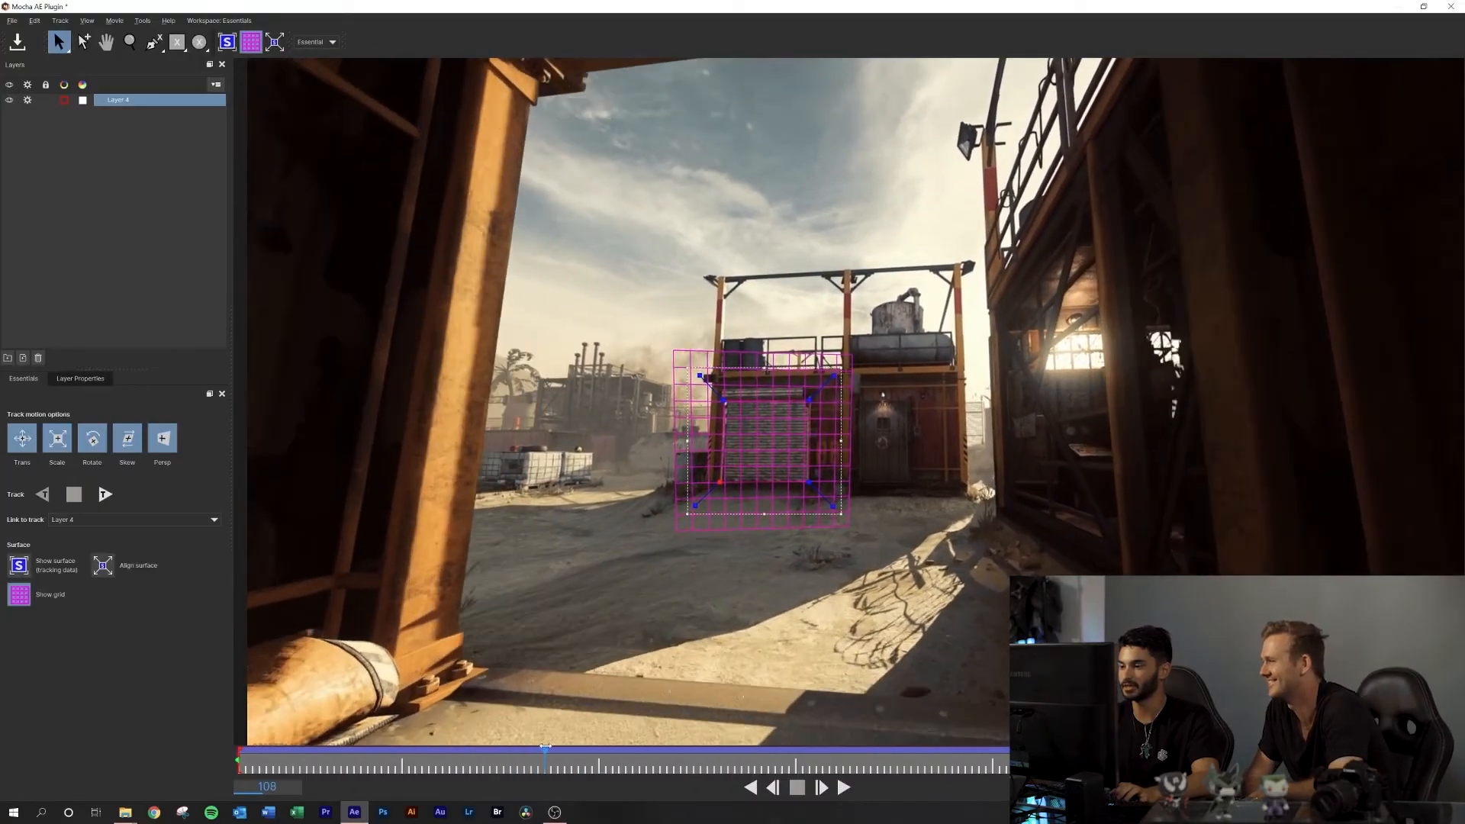
# Scrub the tracked clip back to its first frame to check the grid, and hide the grid overlay.
pyautogui.moveTo(545, 746); pyautogui.dragTo(239, 758)
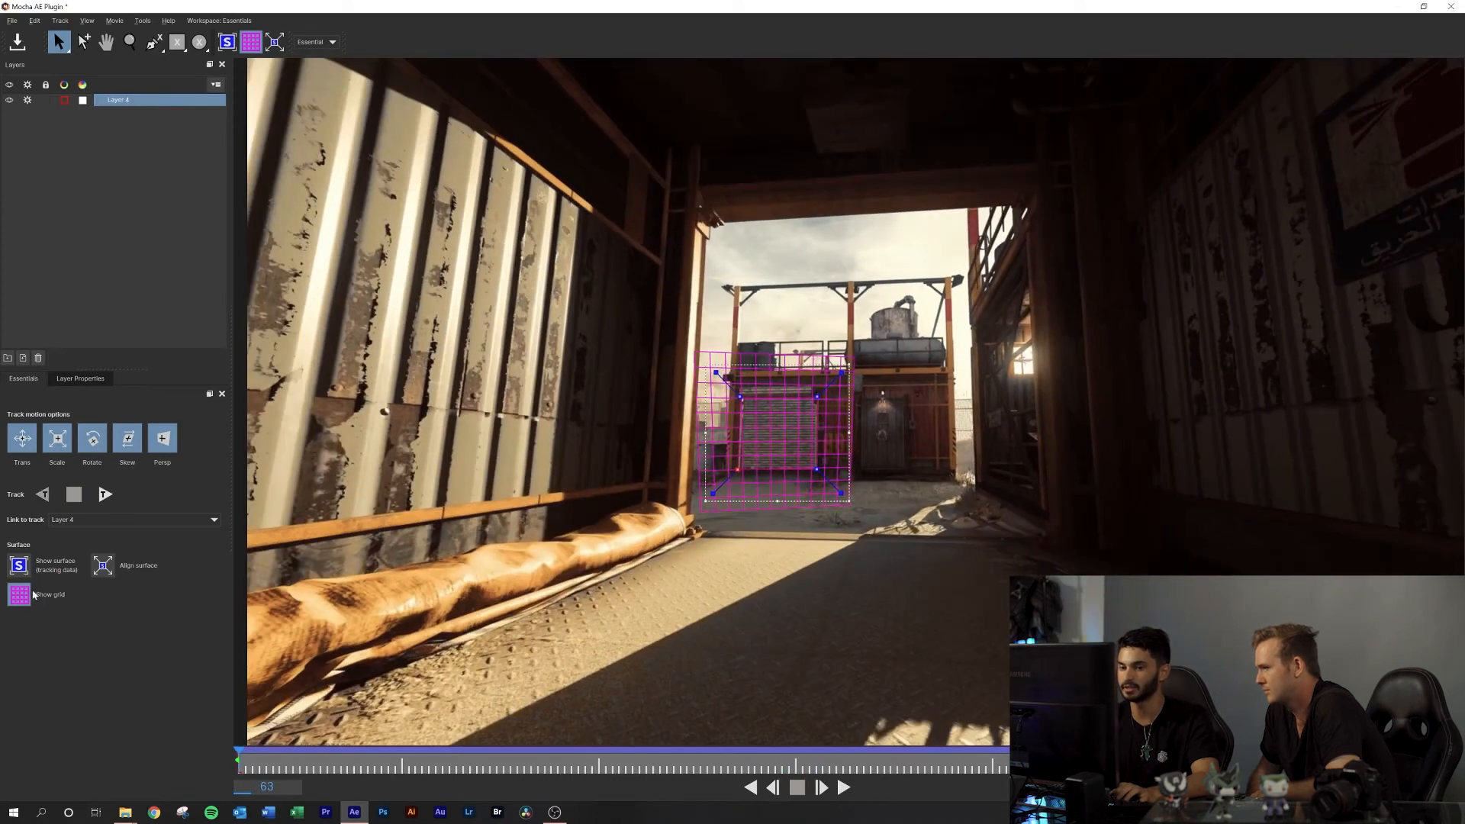
pyautogui.click(30, 593)
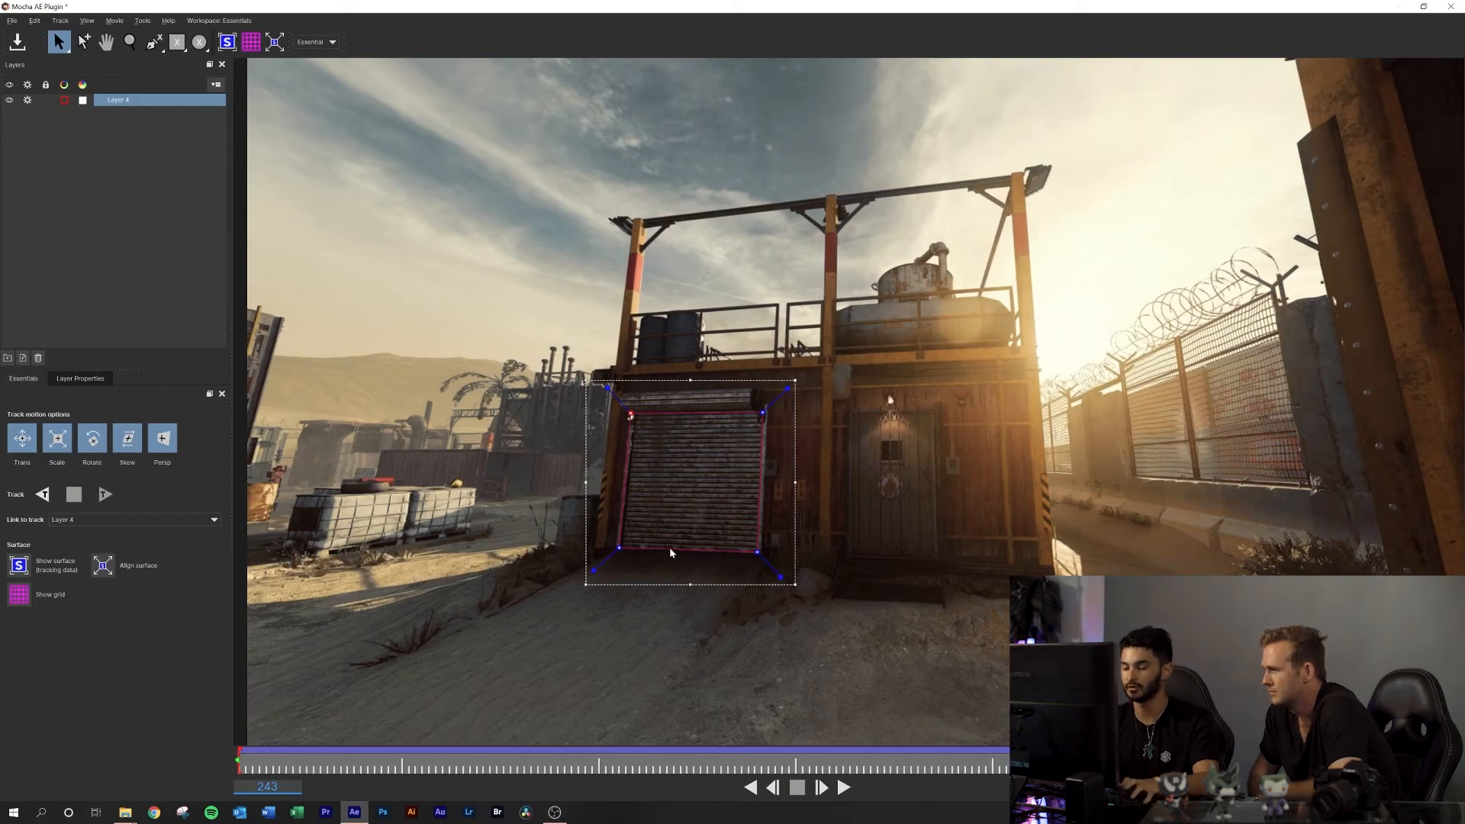
# Save the Mocha project and close Mocha AE to return to After Effects.
pyautogui.click(11, 22)
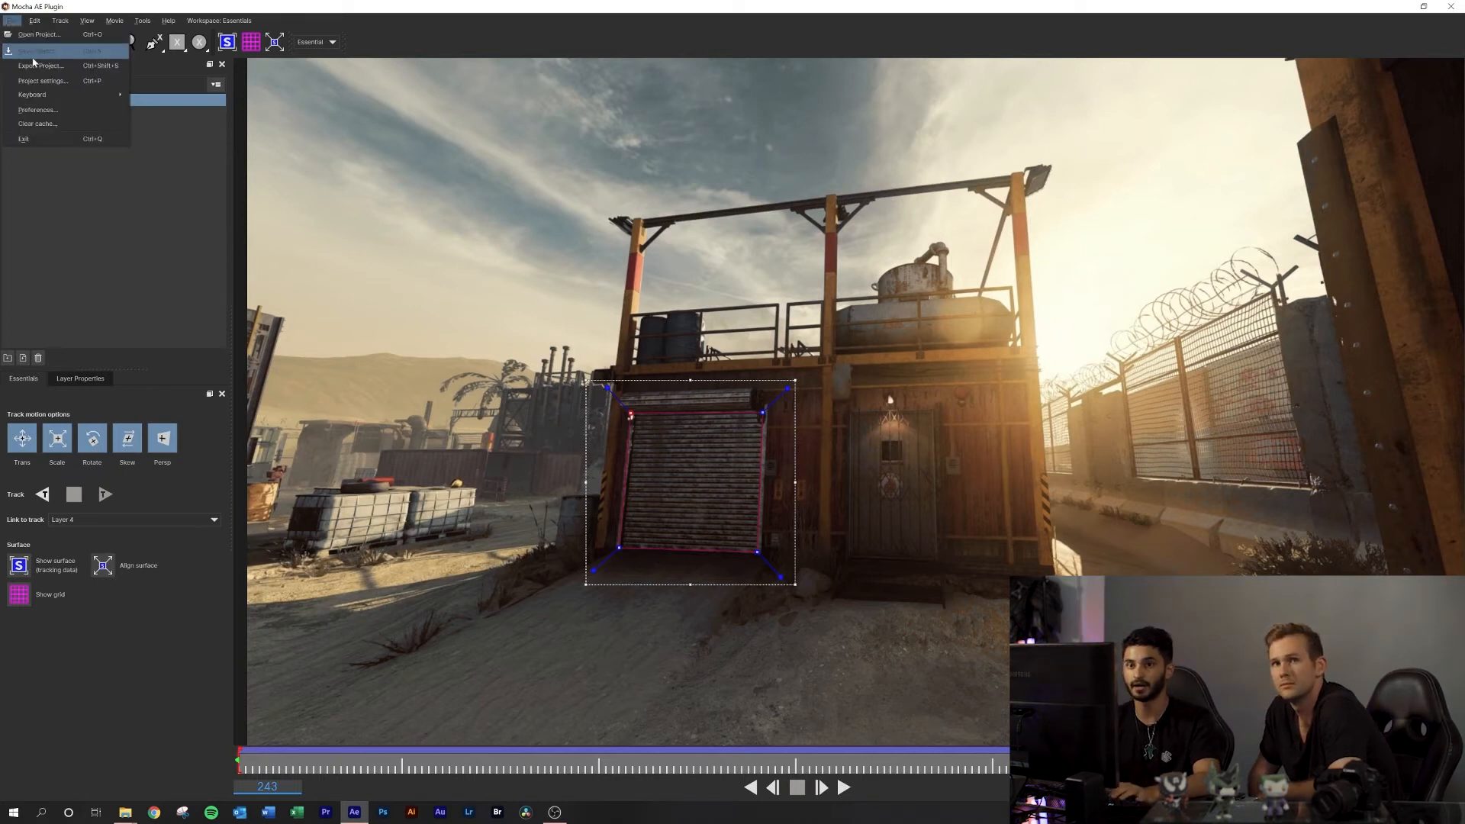
pyautogui.click(45, 50)
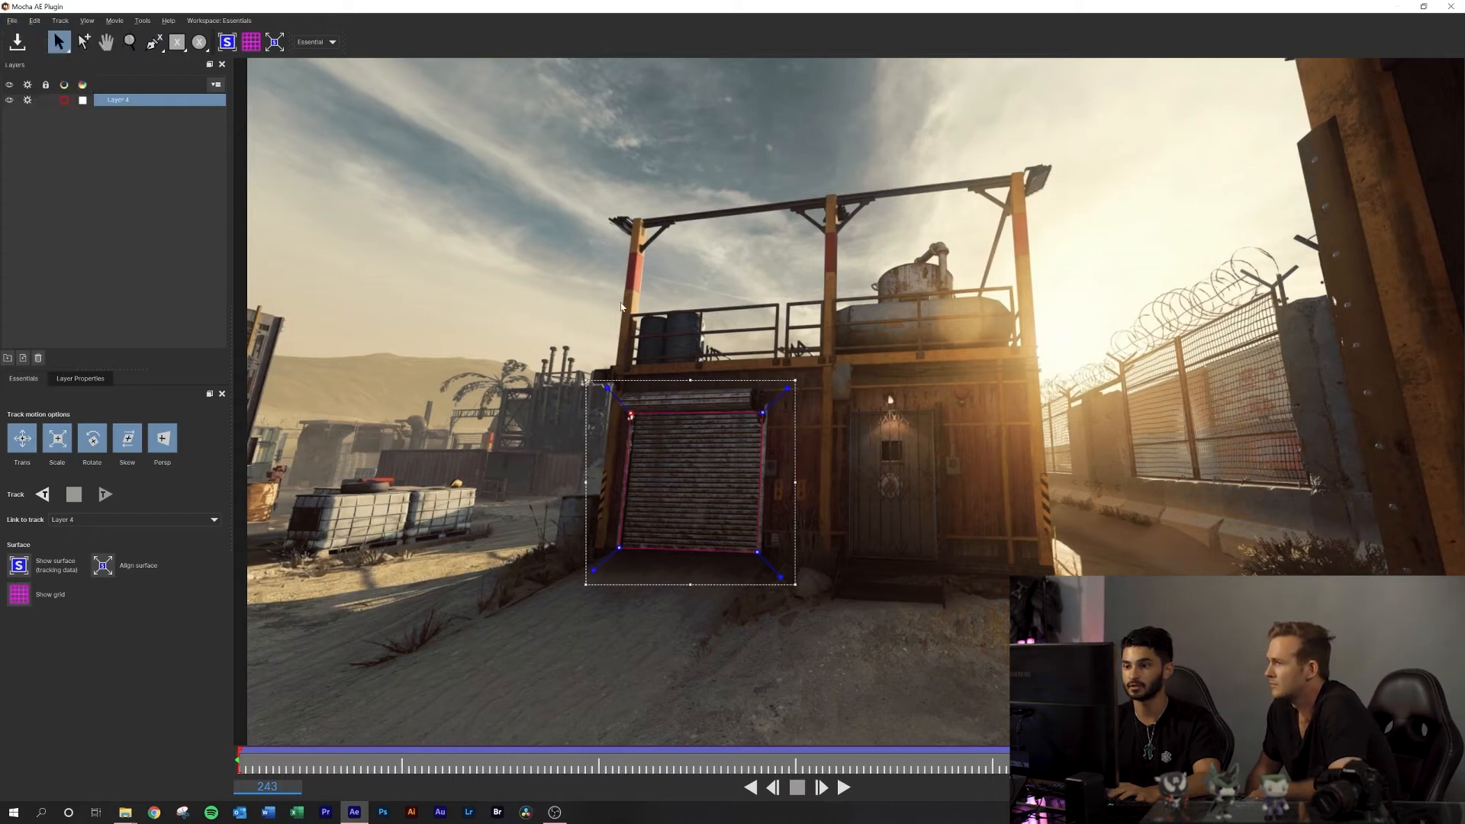
pyautogui.click(1453, 7)
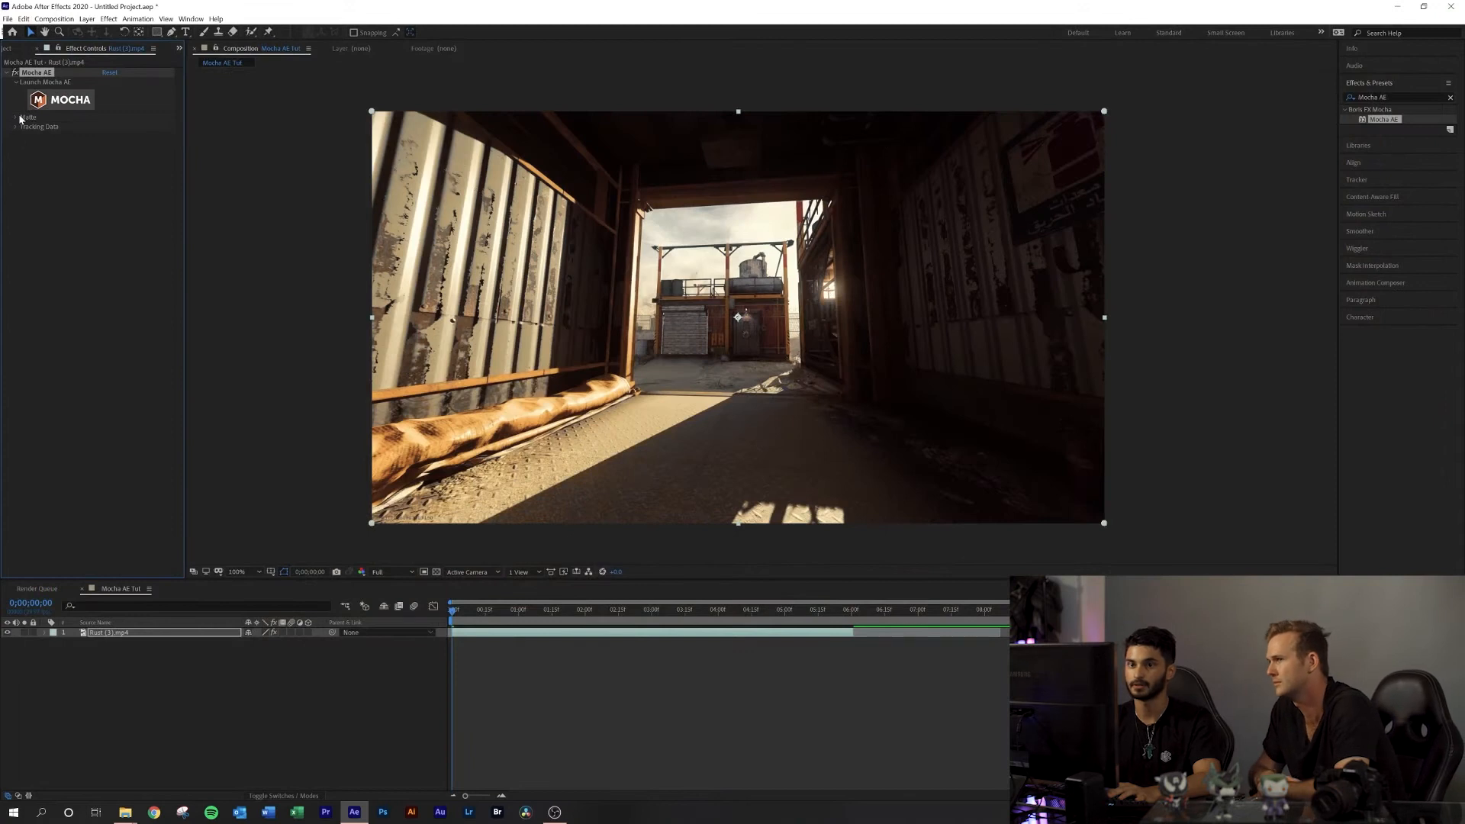
# Create track data from Layer 4 in the Mocha AE effect's Tracking Data.
pyautogui.click(15, 127)
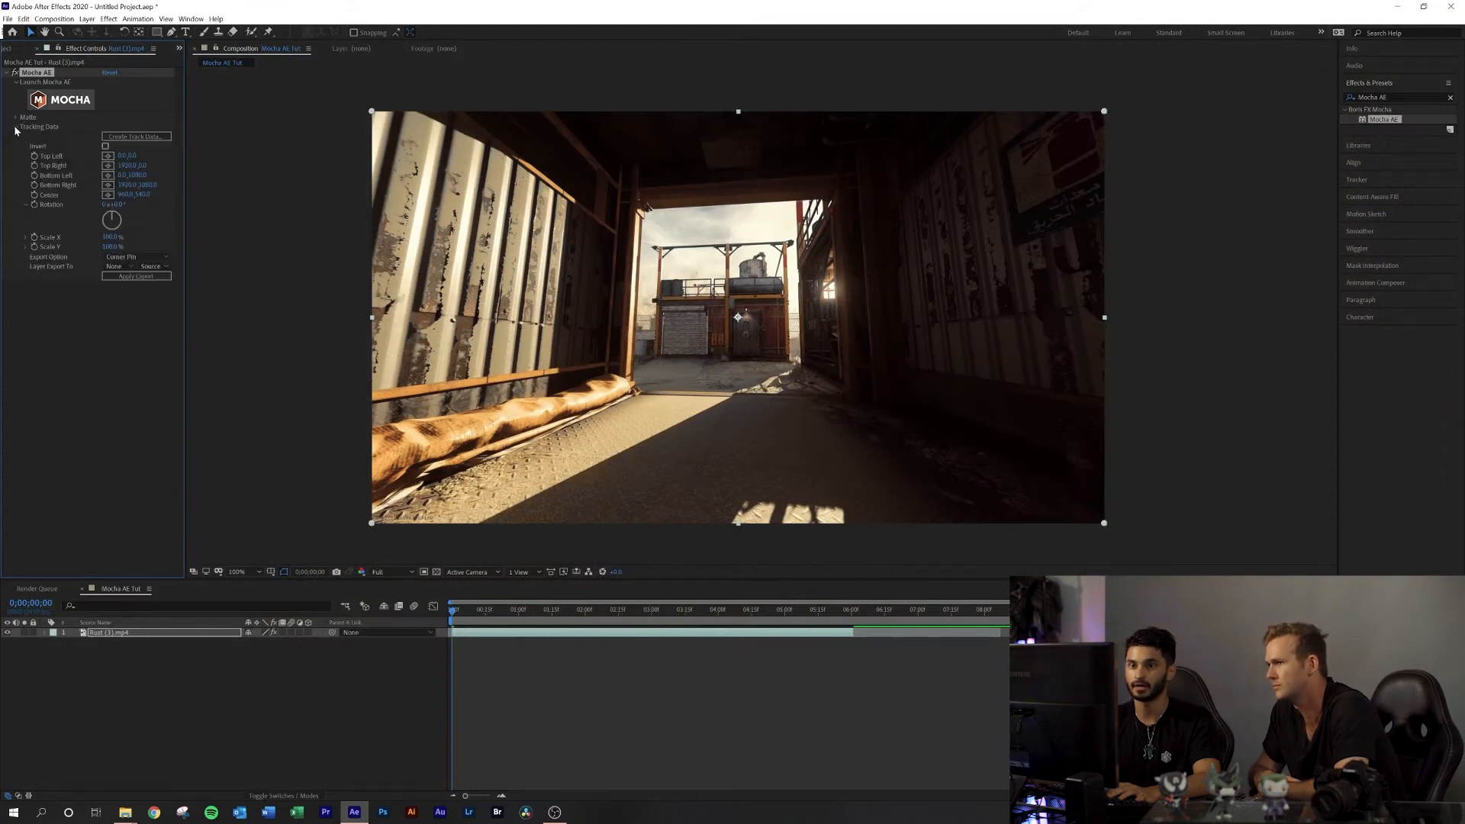
pyautogui.click(131, 137)
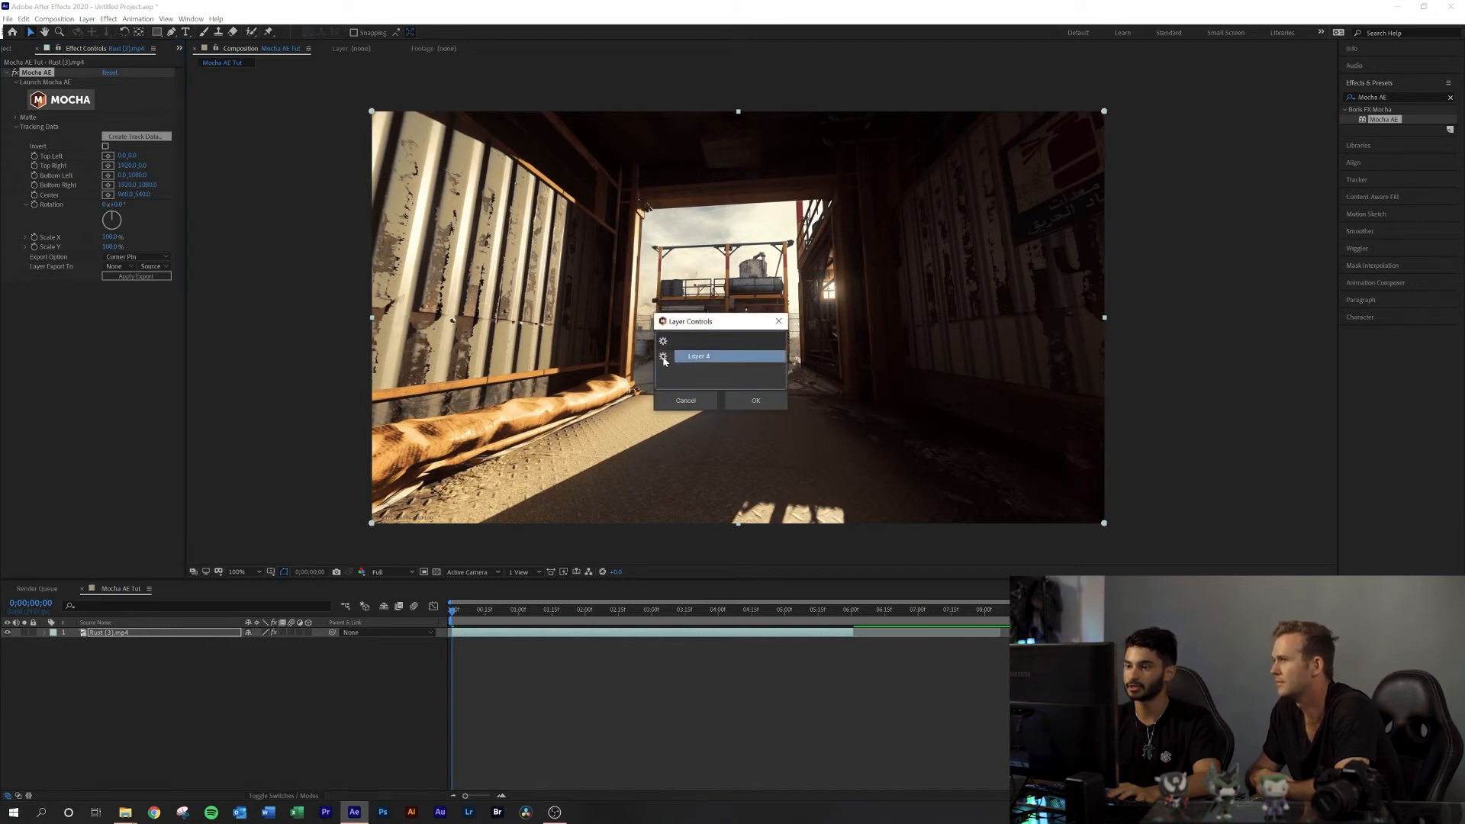
pyautogui.click(769, 406)
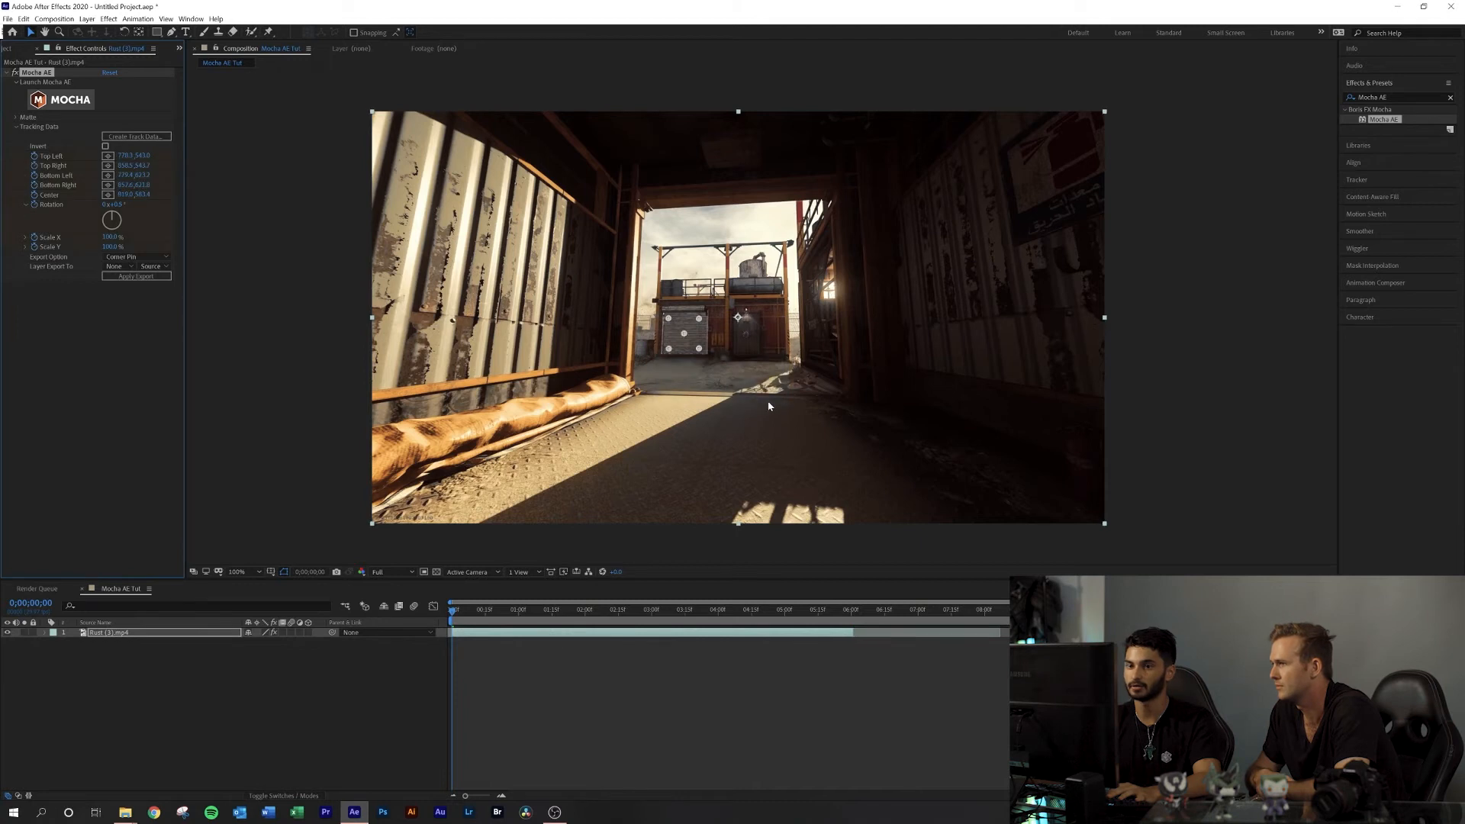
# Add a null object to the composition and rename it "Tracking Point Garage".
pyautogui.rightClick(260, 654)
pyautogui.moveTo(284, 661)
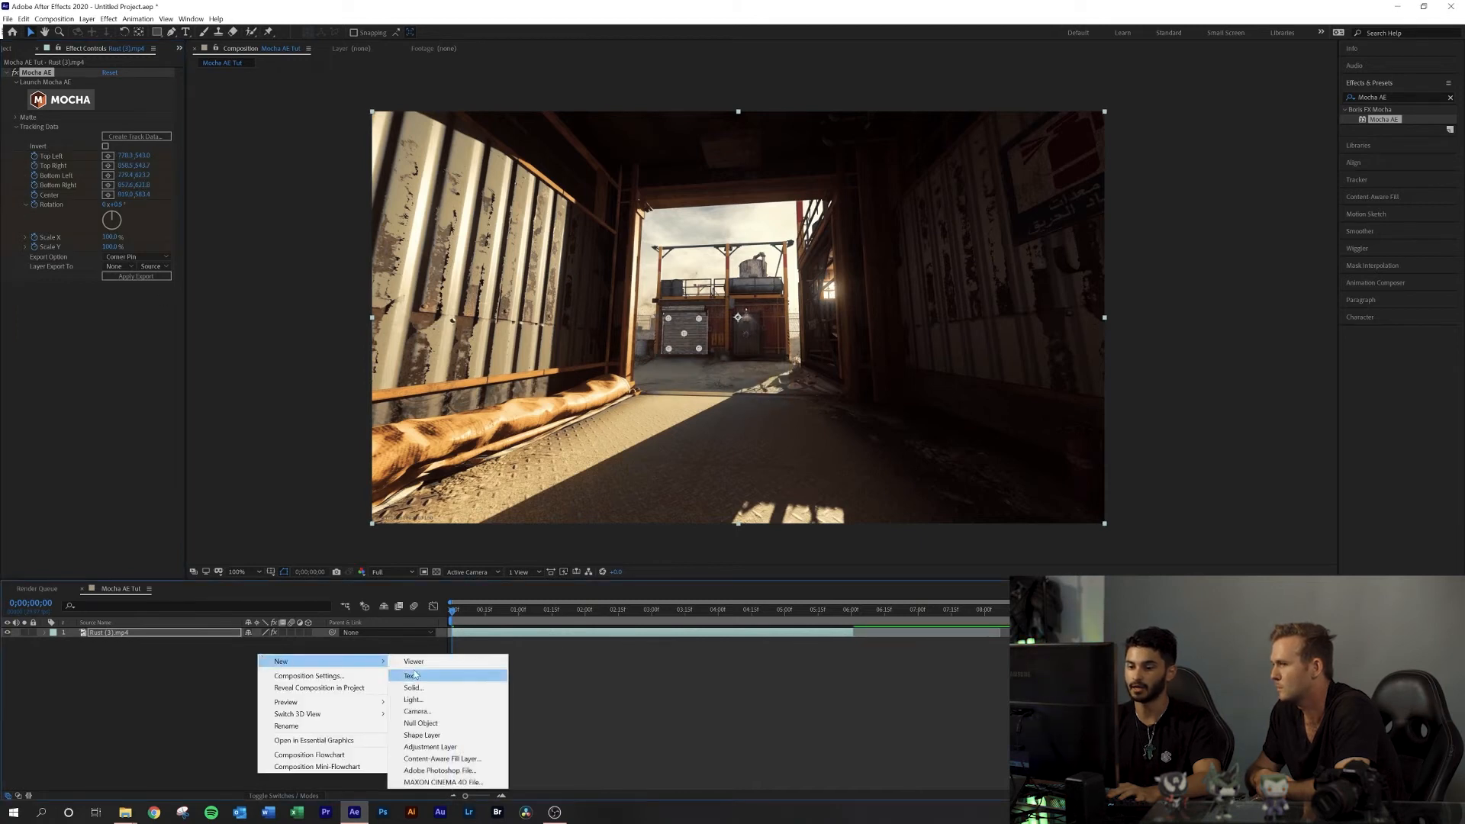
pyautogui.click(423, 723)
pyautogui.rightClick(116, 632)
pyautogui.click(145, 615)
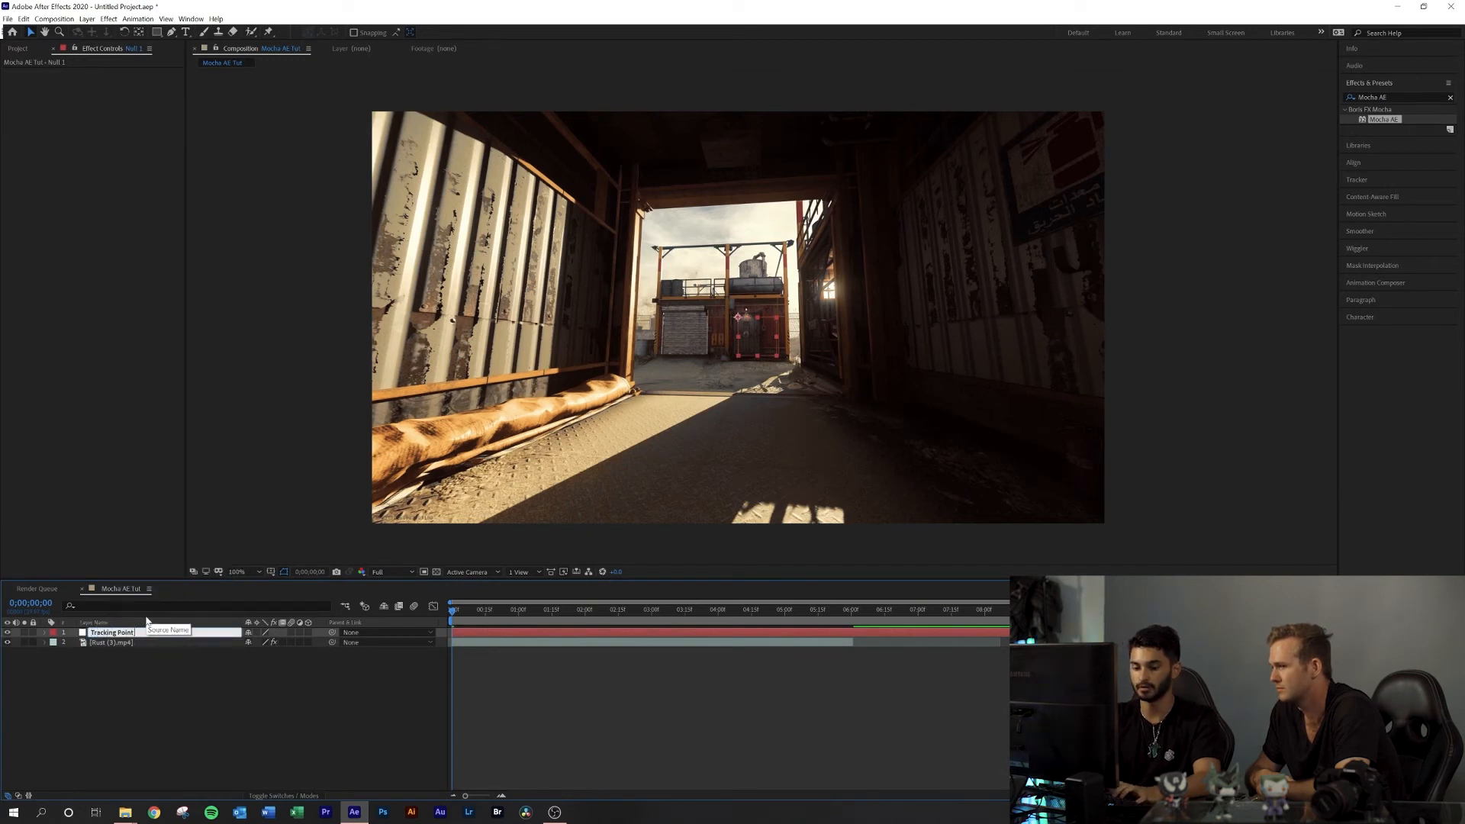
pyautogui.click(138, 661)
# Export the Rust footage's Mocha tracking data as Transform to the Tracking Point Garage null and apply it.
pyautogui.click(139, 644)
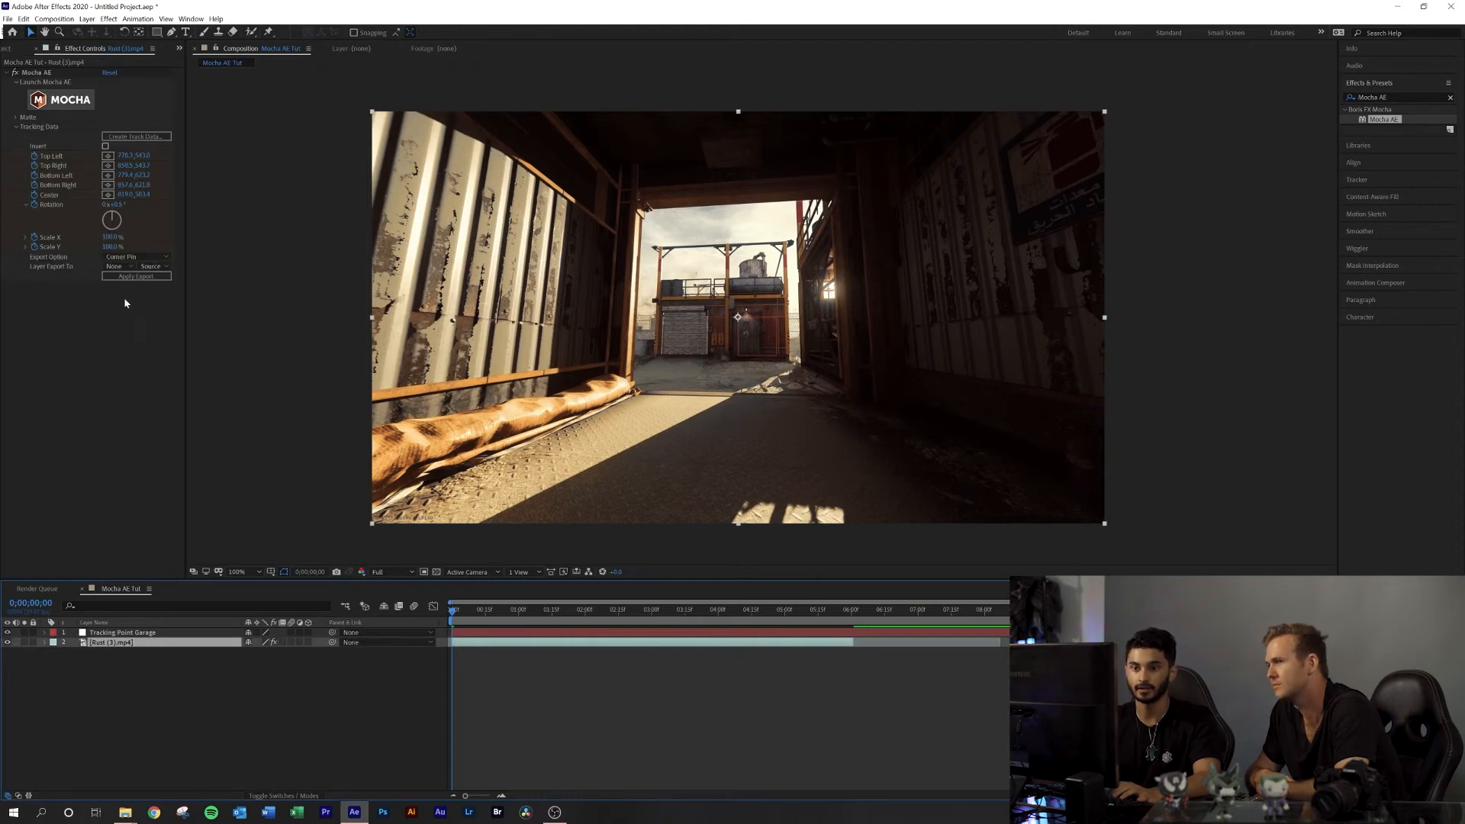
pyautogui.click(114, 257)
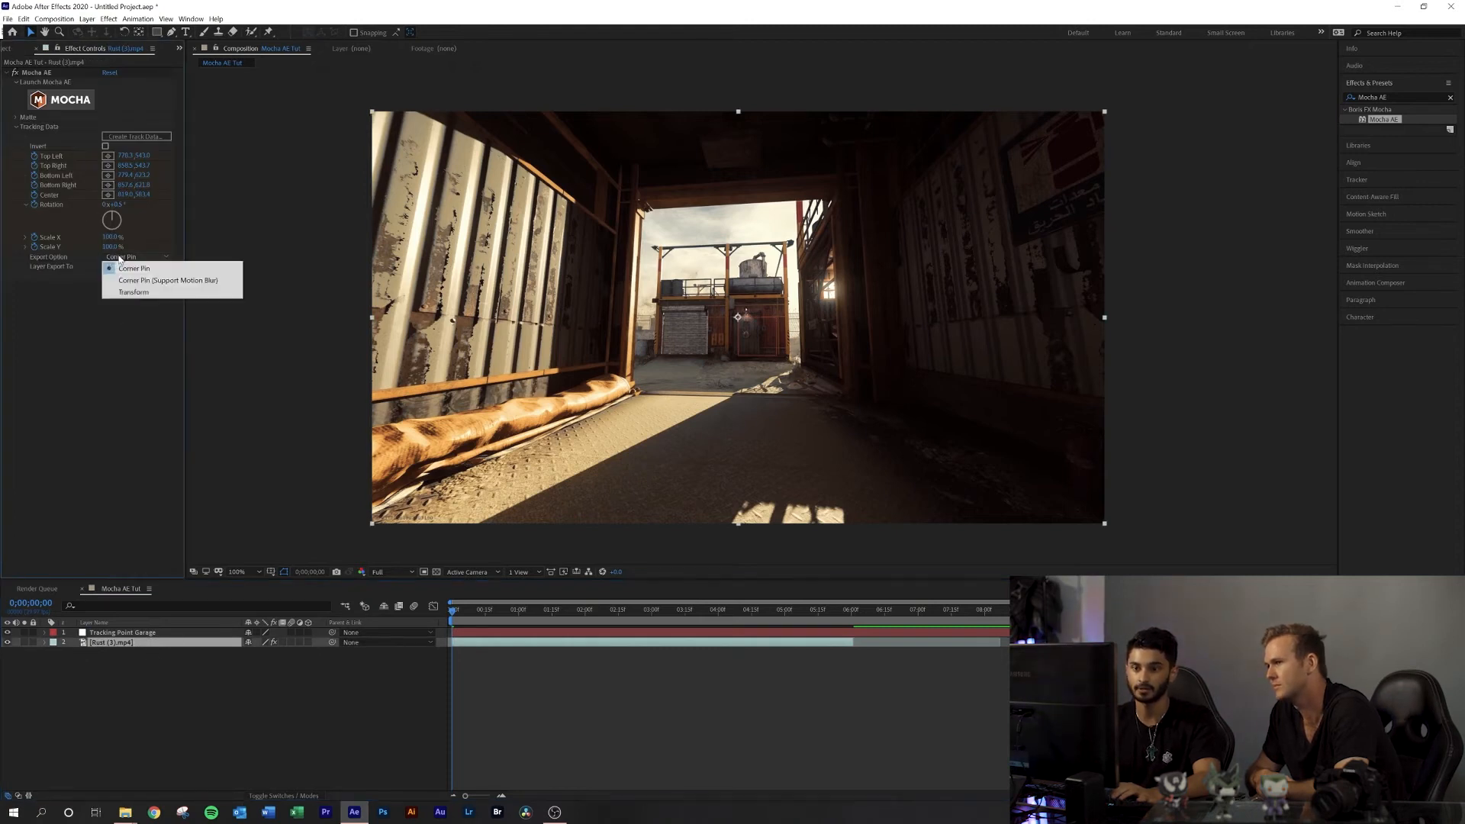
pyautogui.click(129, 292)
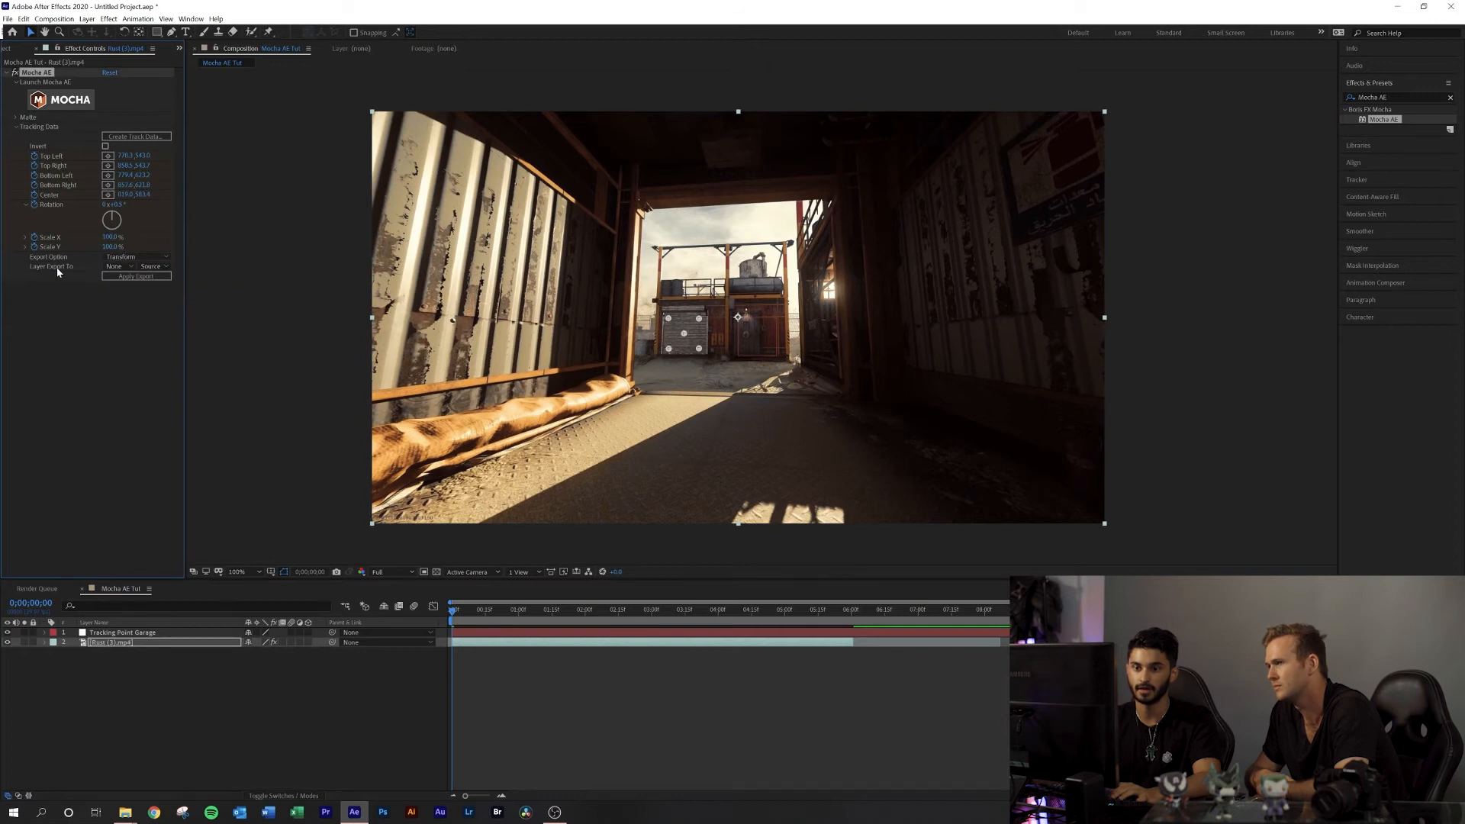
pyautogui.click(116, 267)
pyautogui.click(135, 293)
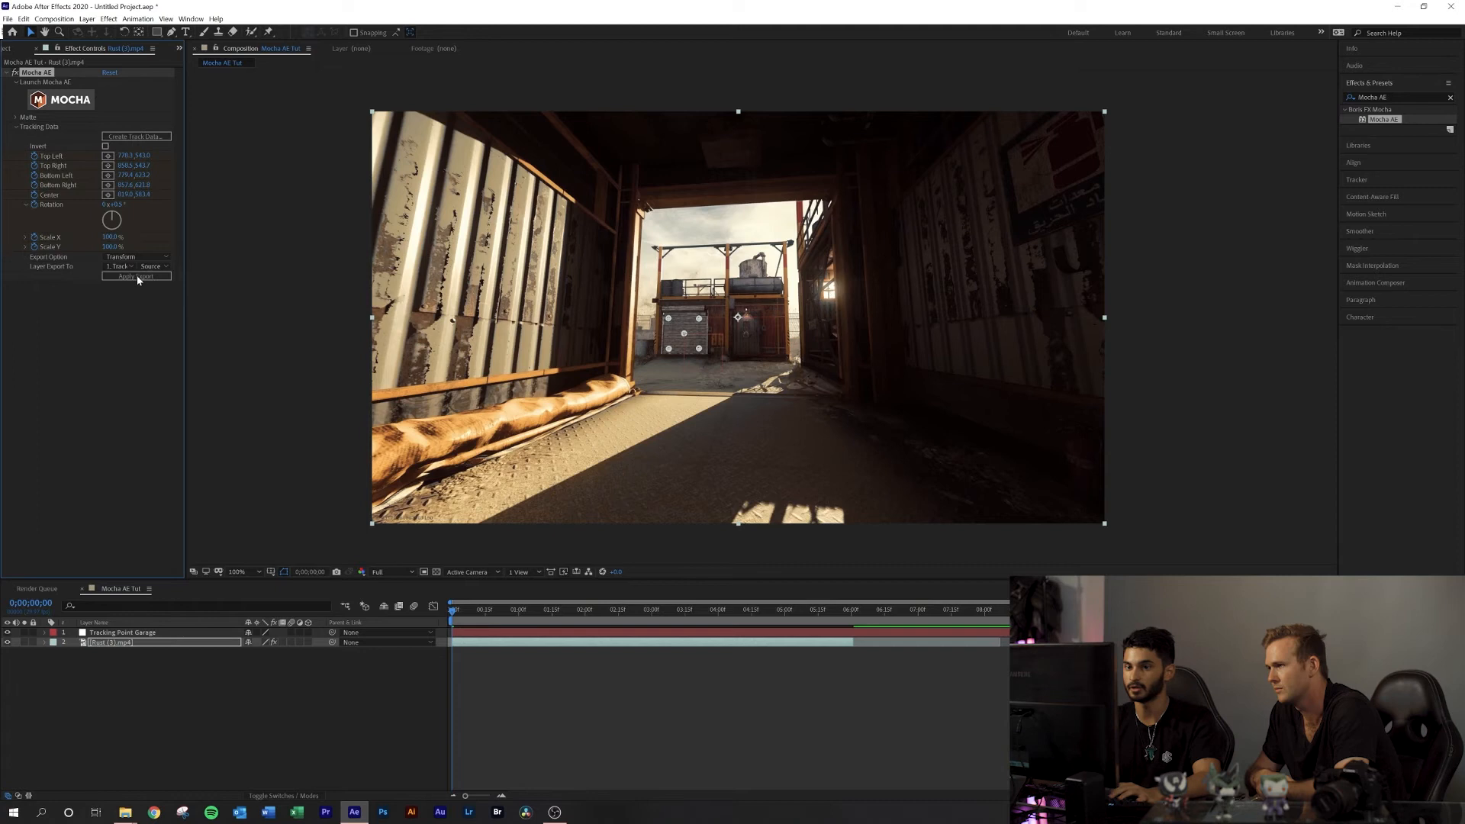
pyautogui.click(136, 276)
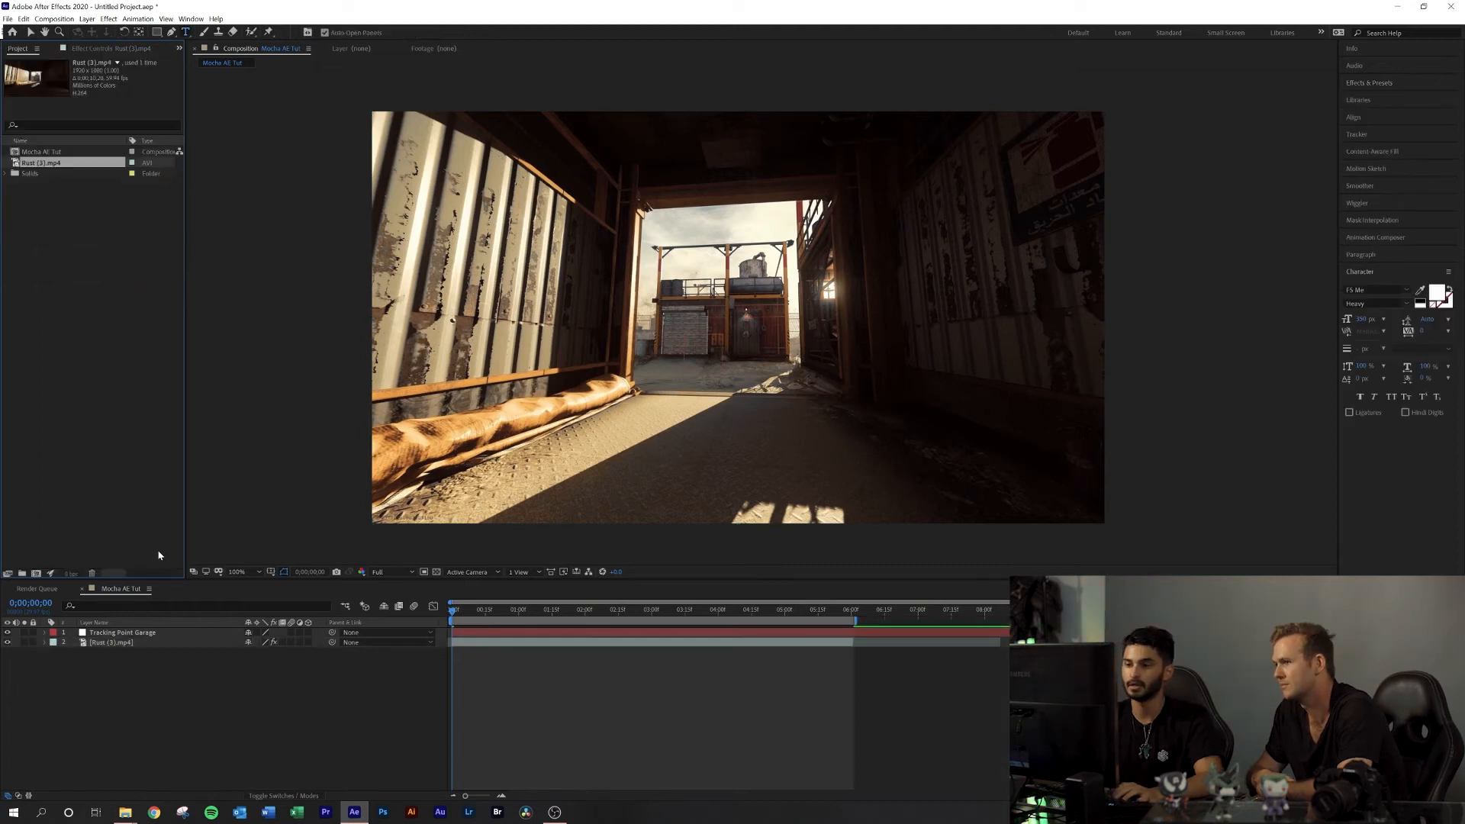
# Import The Studio logo video from its folder and place it above the null in the composition.
pyautogui.click(138, 802)
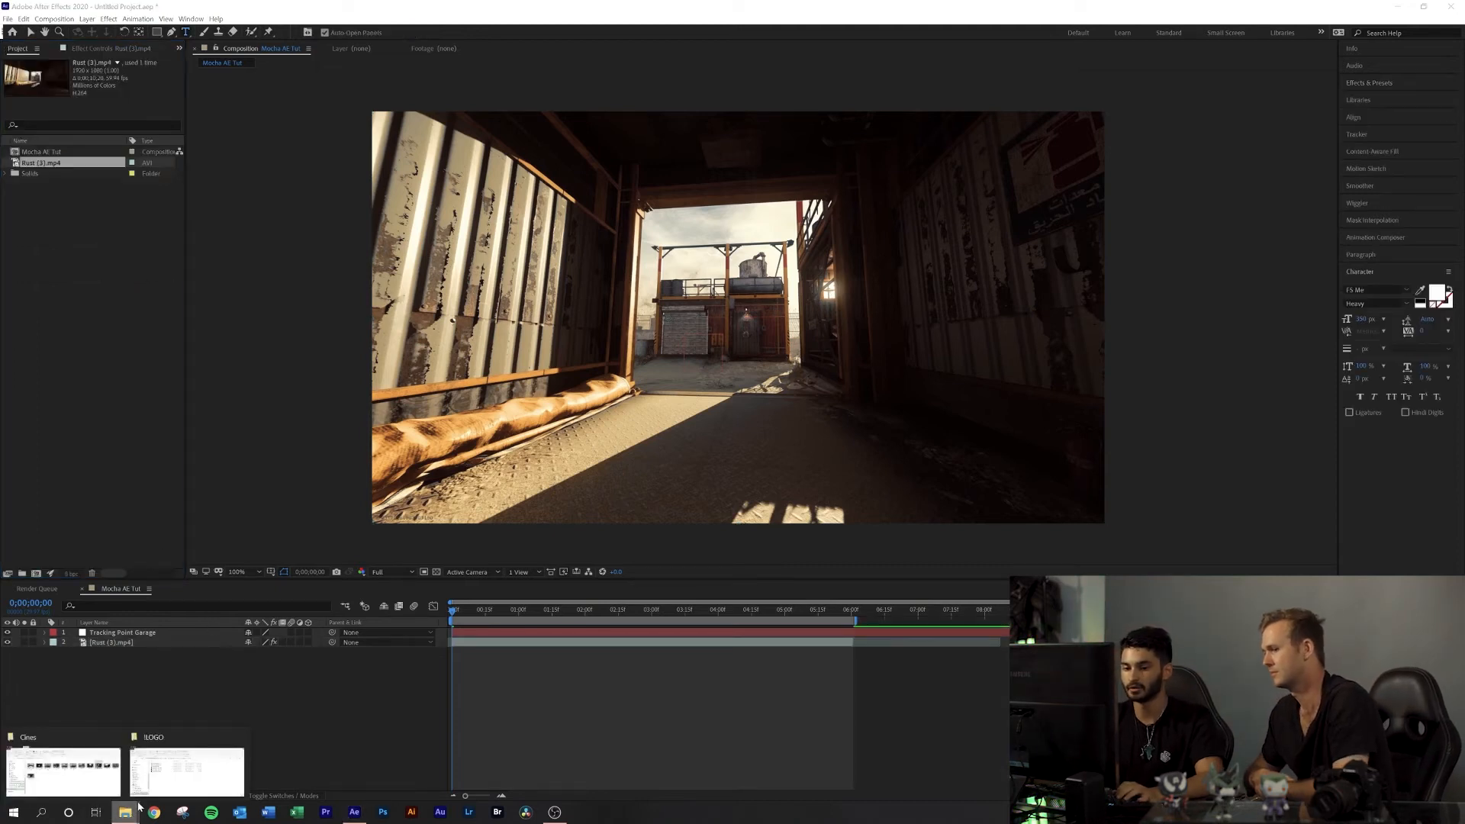
pyautogui.click(187, 771)
pyautogui.moveTo(387, 333); pyautogui.dragTo(130, 267)
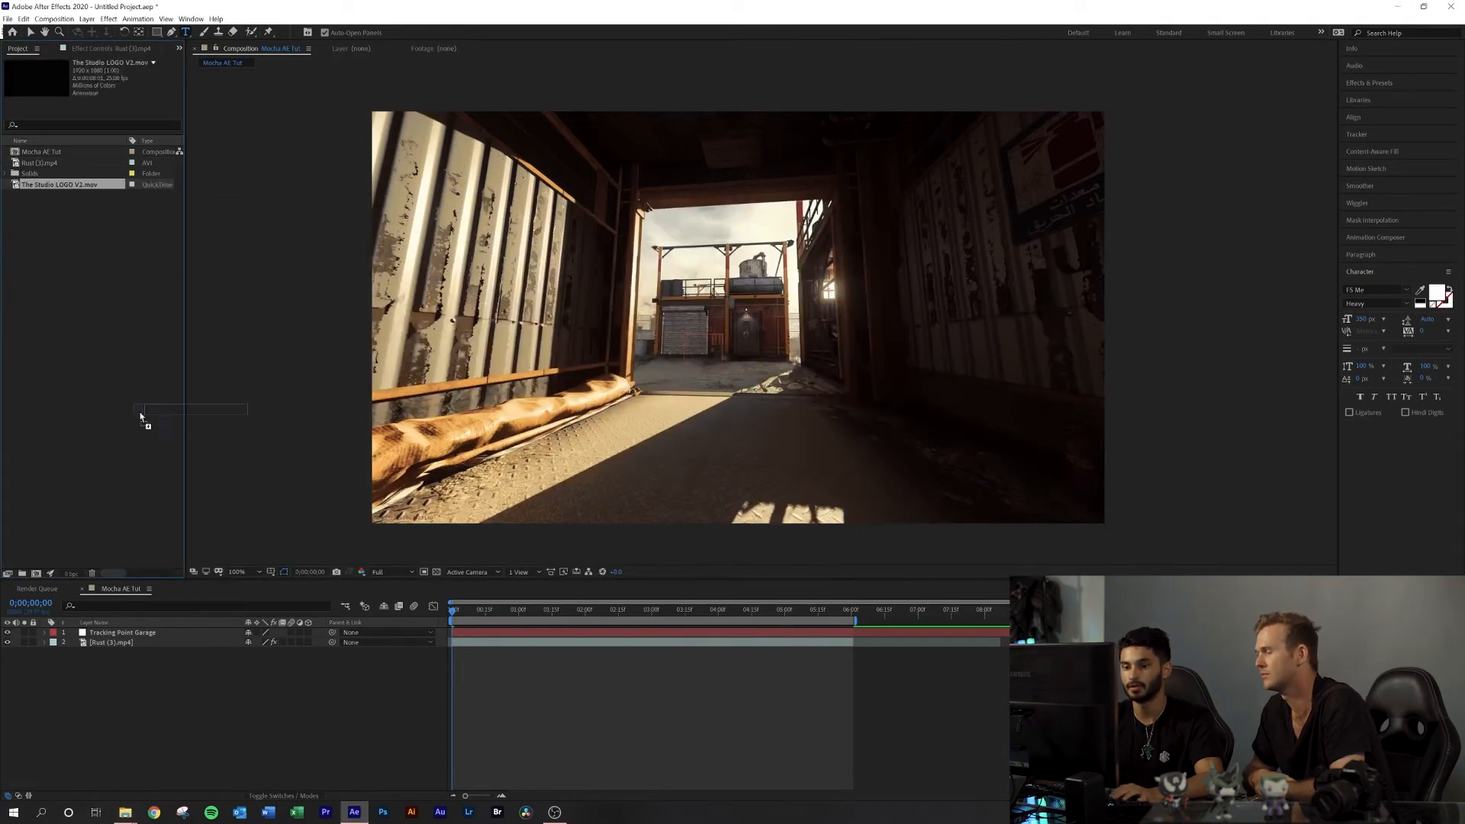
pyautogui.moveTo(165, 633); pyautogui.dragTo(165, 631)
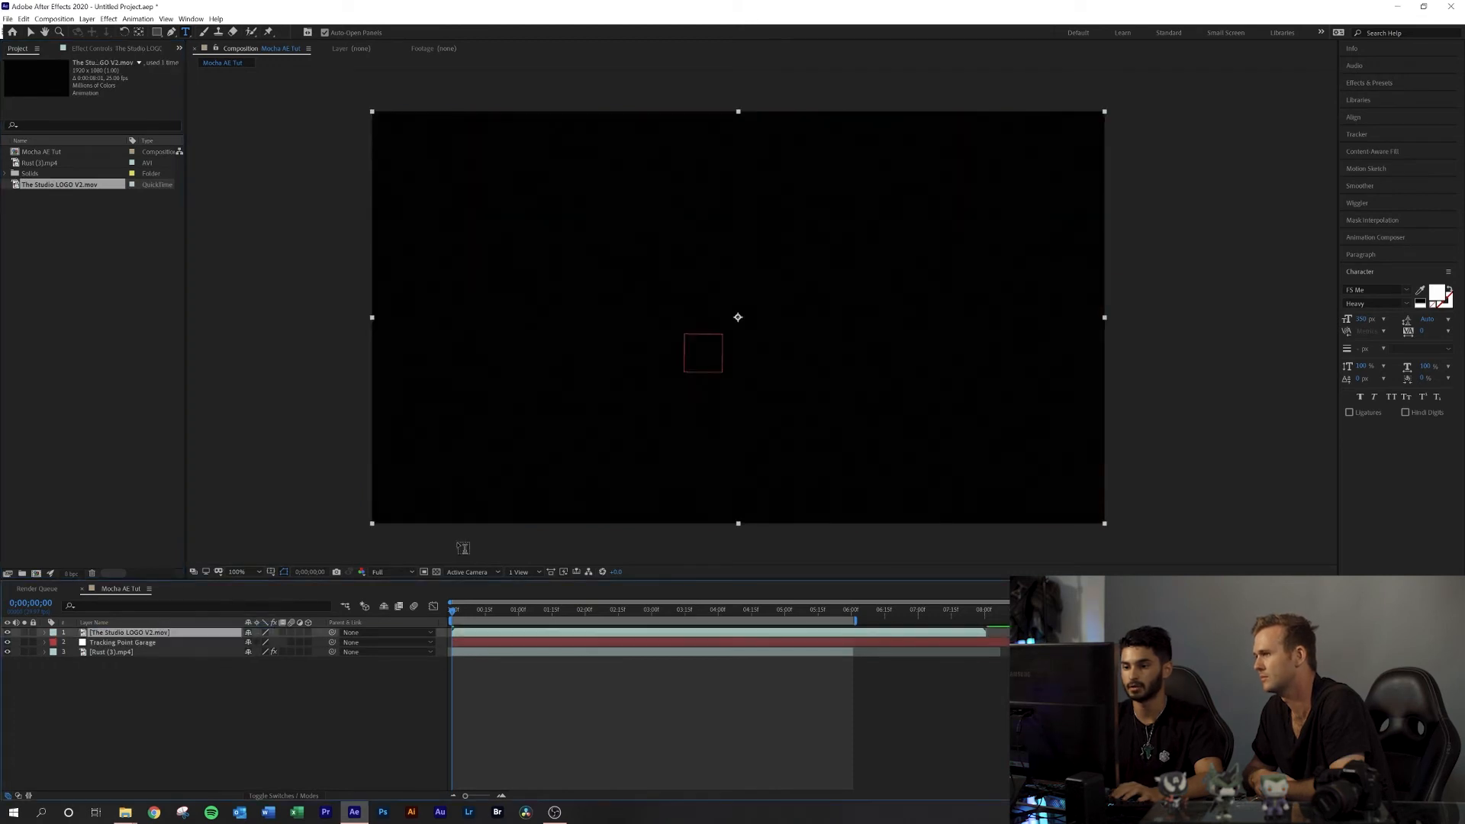
# Set the logo layer's blending mode to Screen and preview the composition from the start.
pyautogui.moveTo(455, 615); pyautogui.dragTo(717, 629)
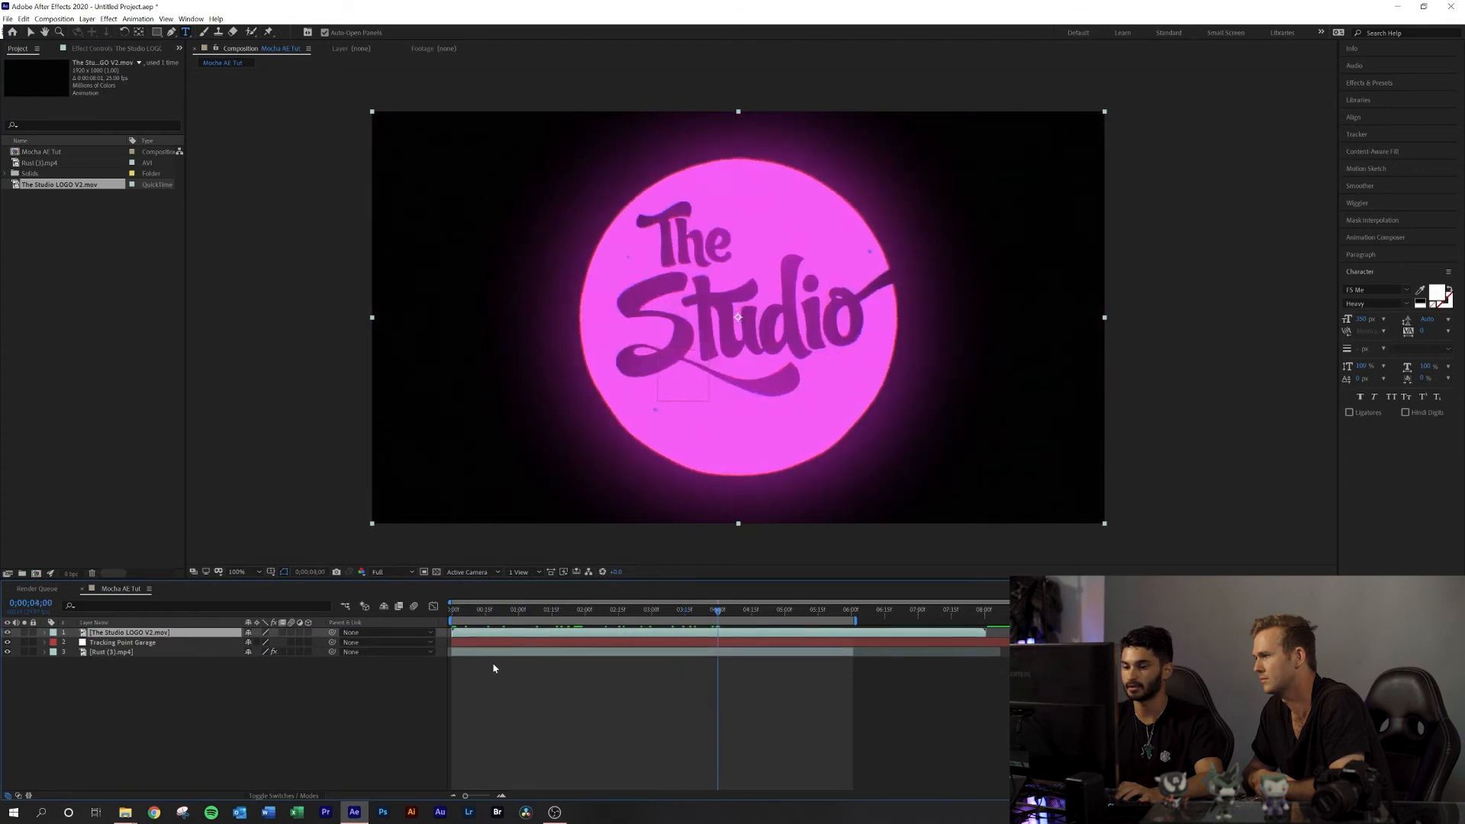
pyautogui.click(280, 798)
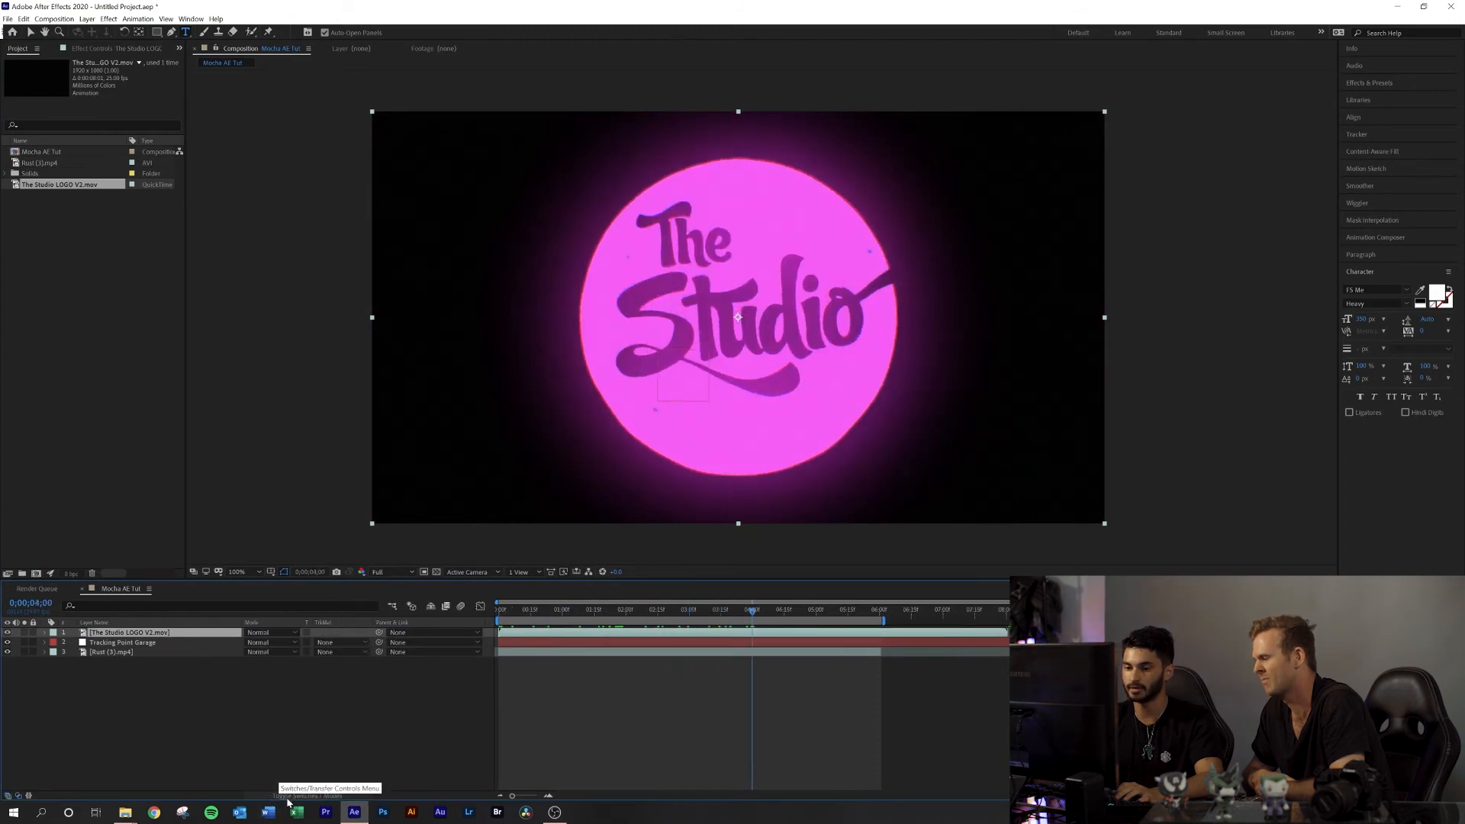
pyautogui.click(275, 633)
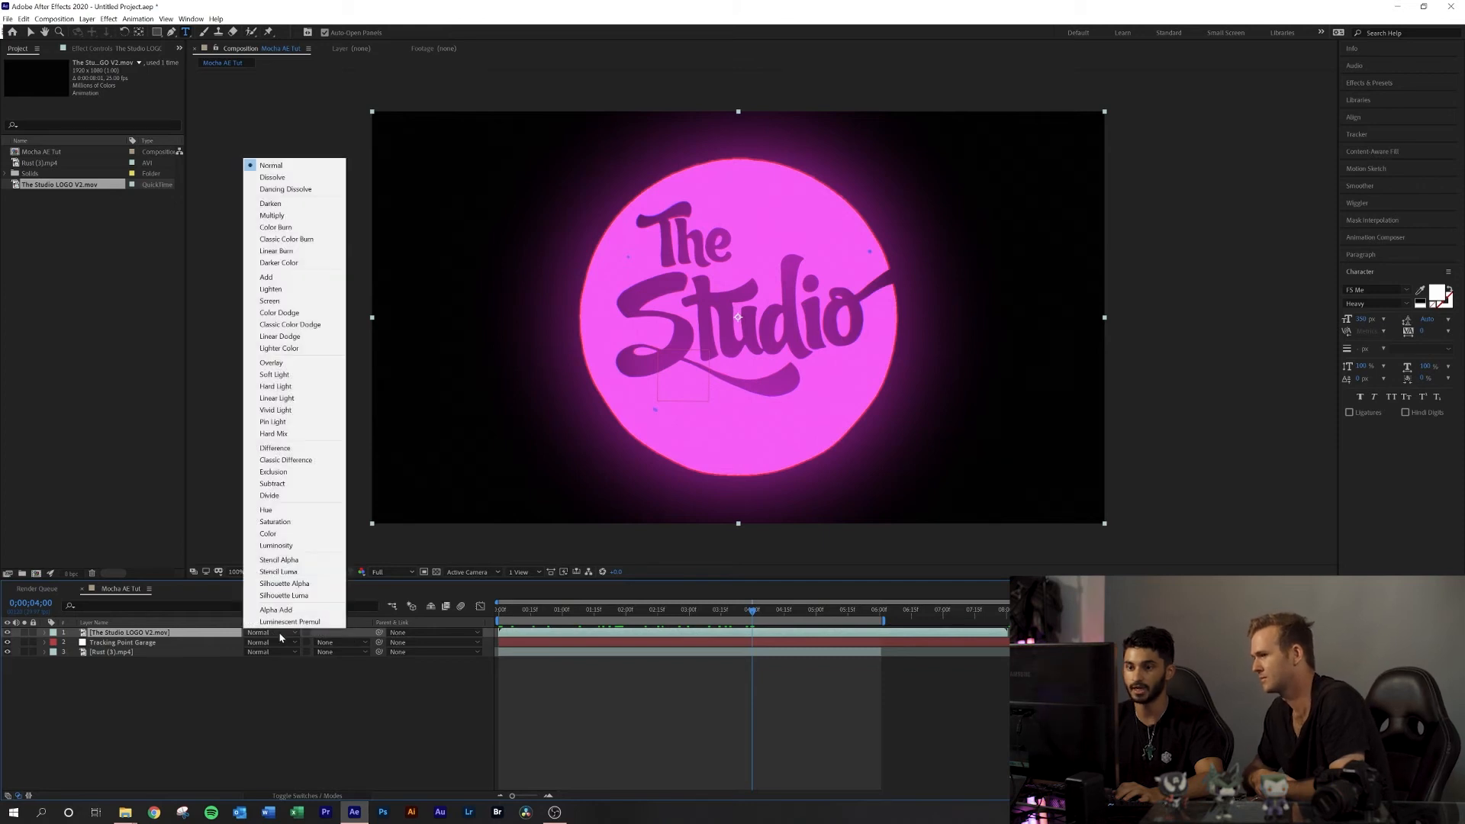
pyautogui.click(293, 301)
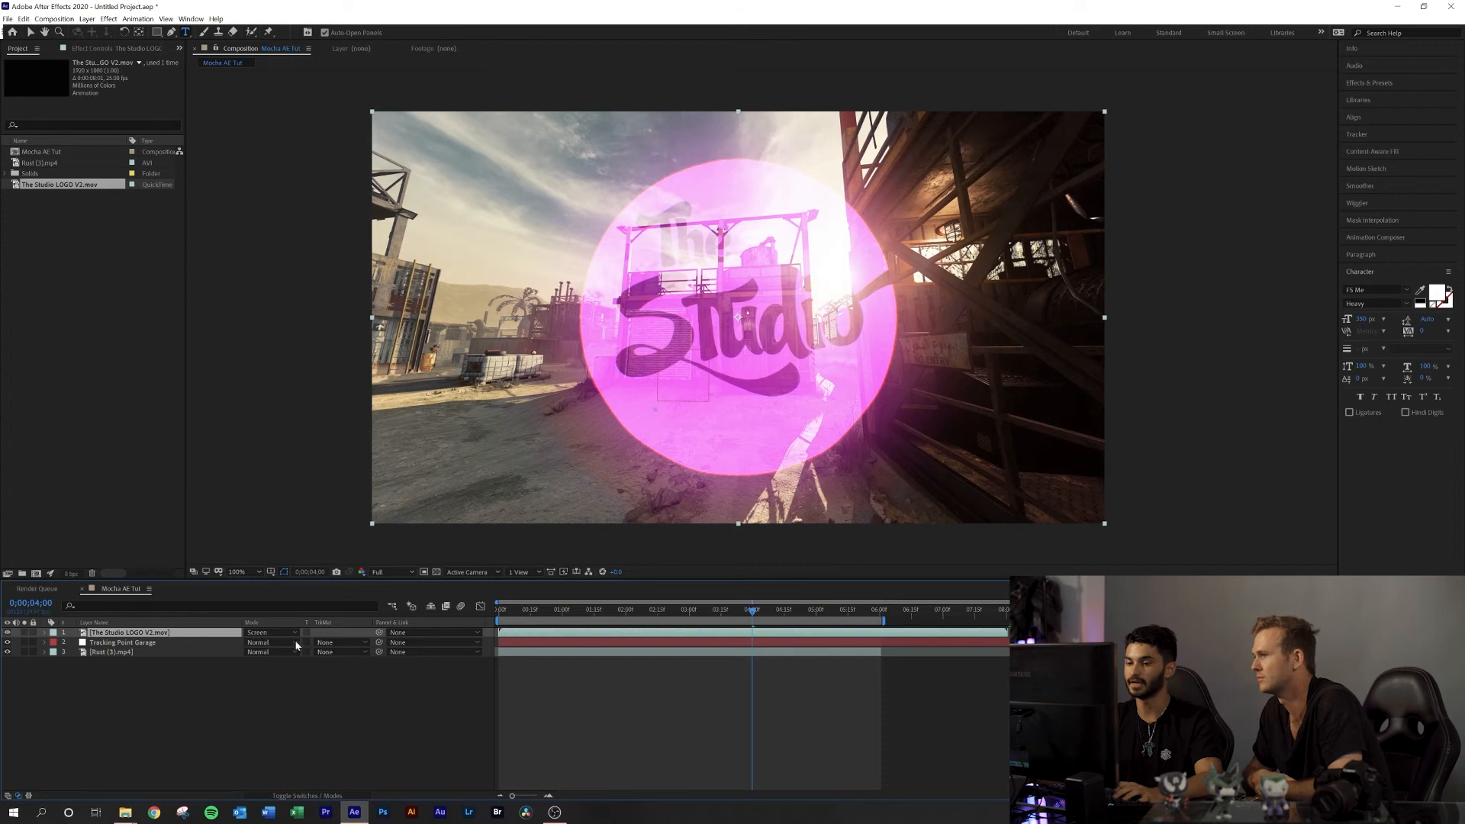
pyautogui.press('v')
pyautogui.click(415, 534)
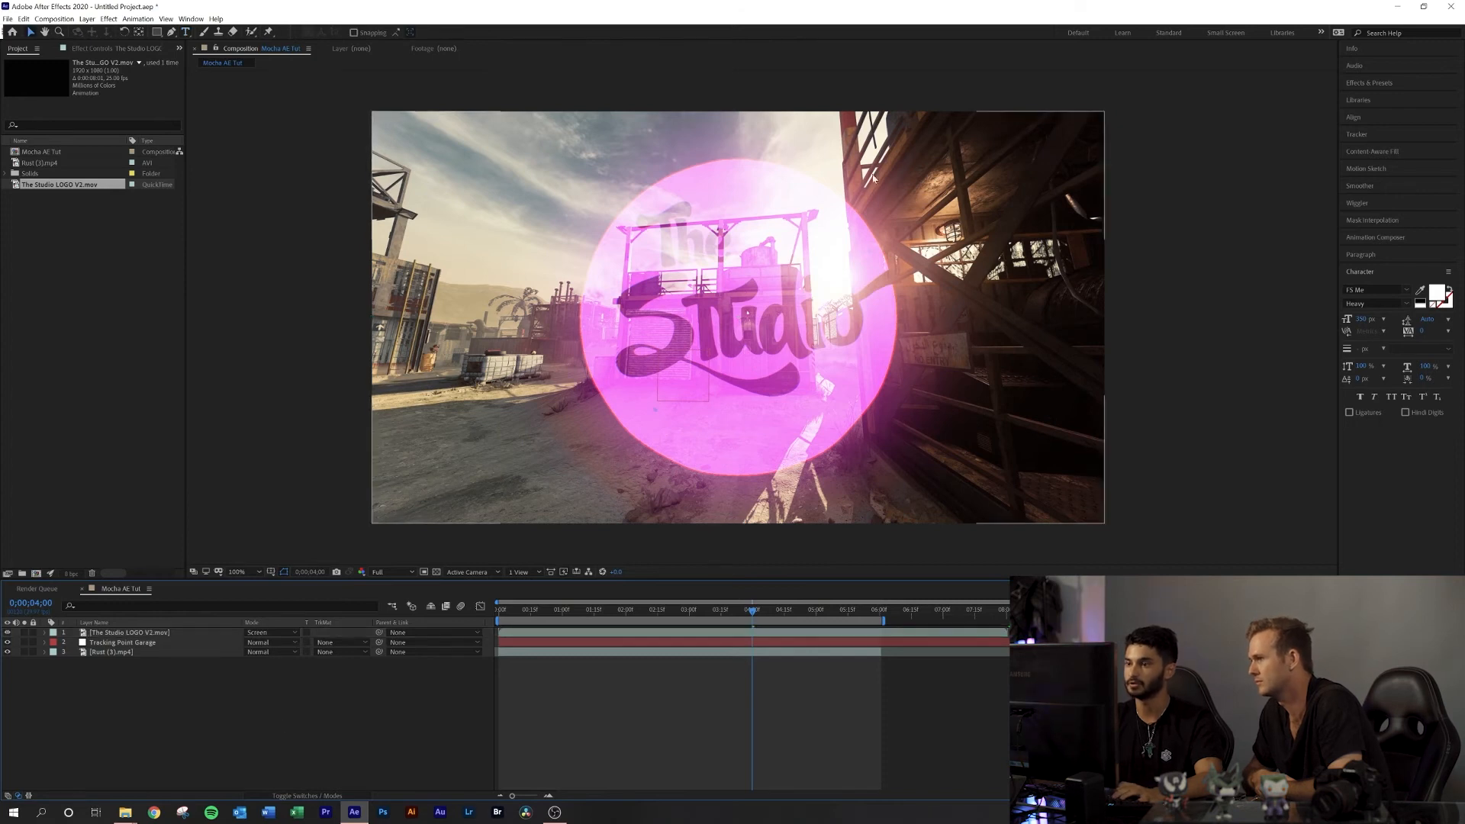
pyautogui.moveTo(564, 611); pyautogui.dragTo(436, 613)
pyautogui.press('space')
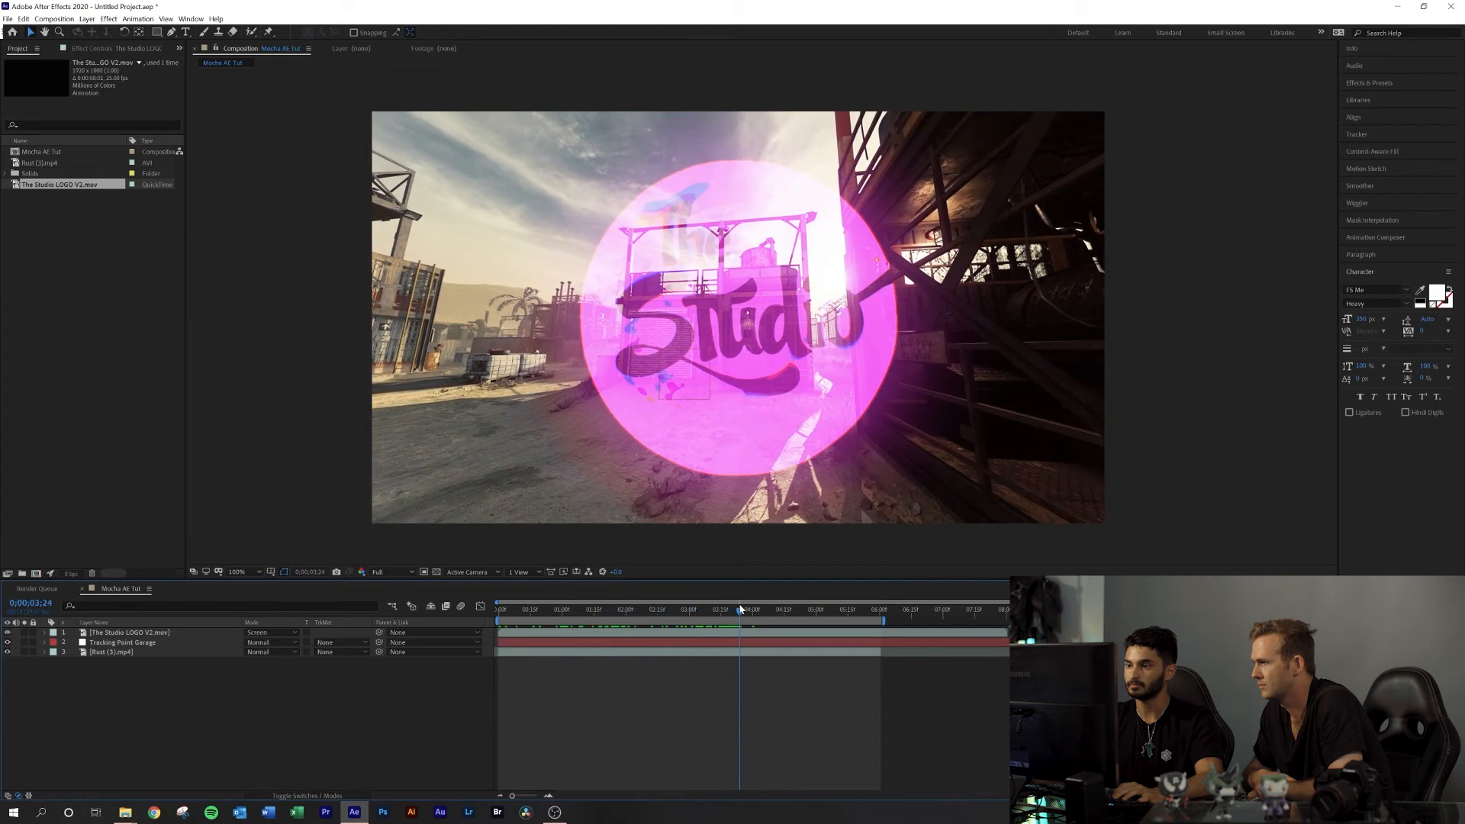
# Scale the logo layer down proportionally so the circular logo is about as wide as the roller shutter.
pyautogui.click(705, 473)
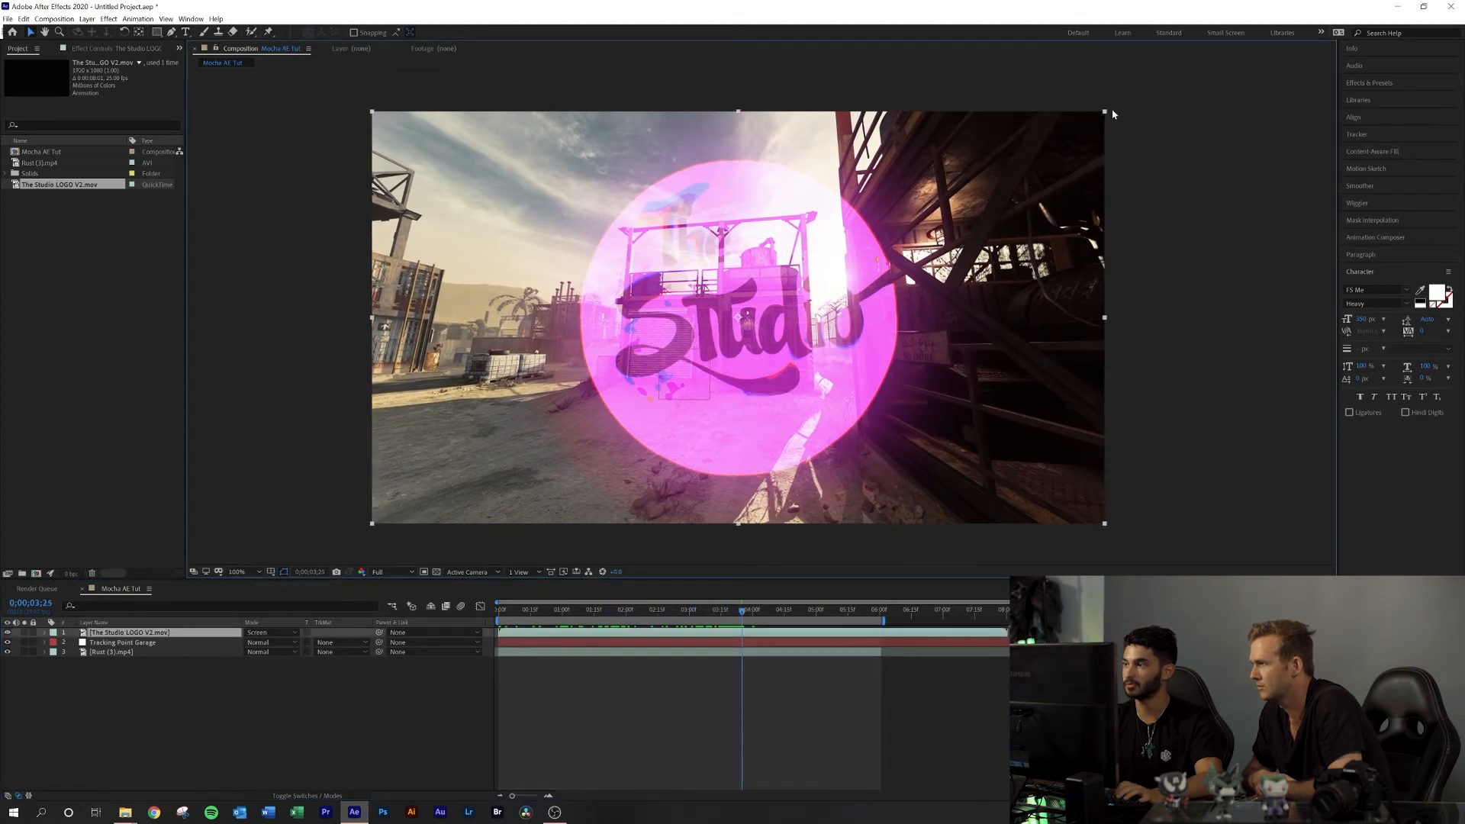
pyautogui.moveTo(1018, 141); pyautogui.dragTo(803, 231)
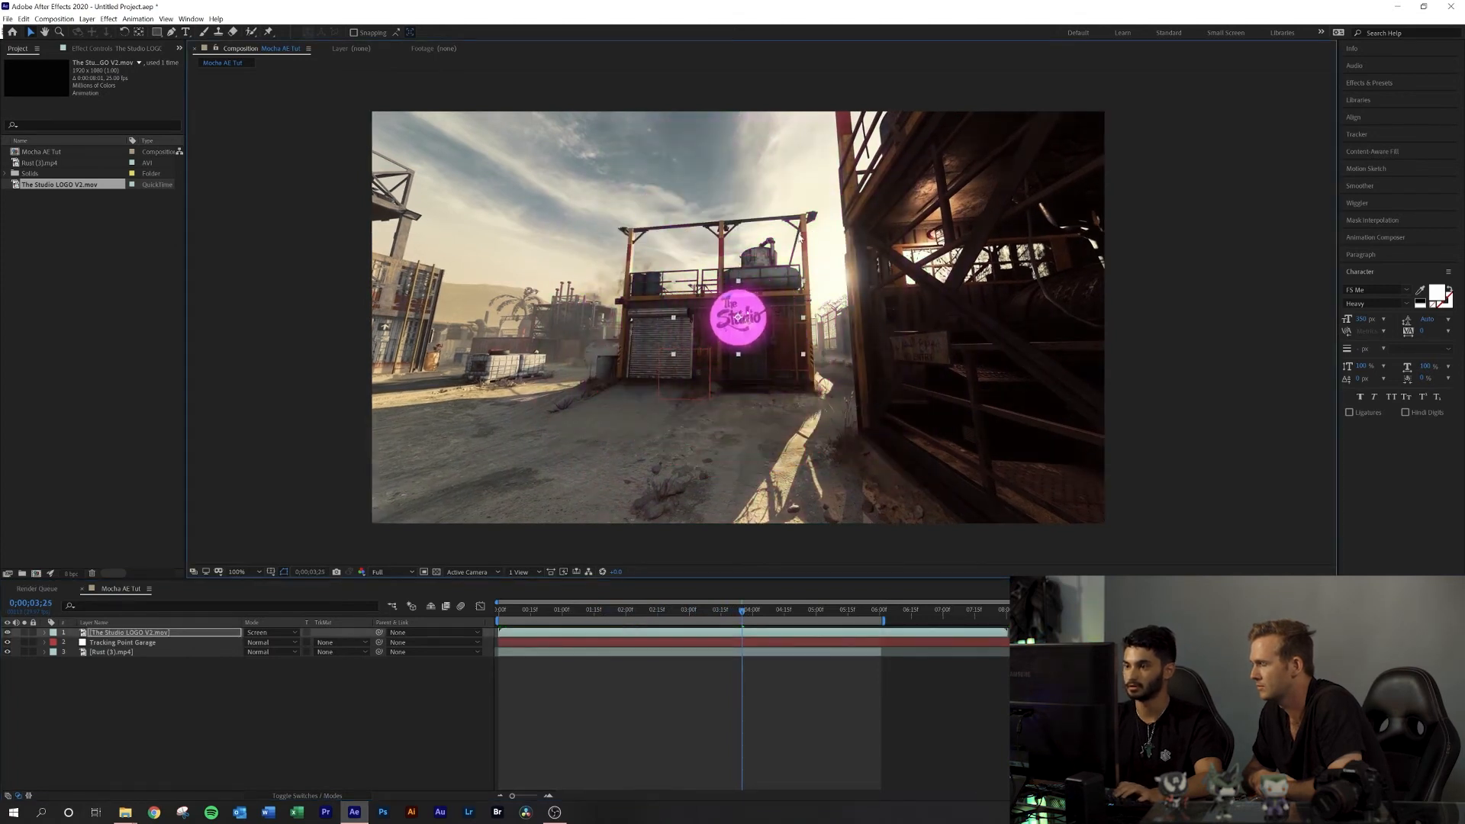
# Move the circular logo from the middle of the frame onto the centre of the building's roller shutter.
pyautogui.moveTo(740, 326); pyautogui.dragTo(661, 359)
pyautogui.moveTo(725, 314); pyautogui.dragTo(695, 330)
pyautogui.scroll(2, 696, 329)
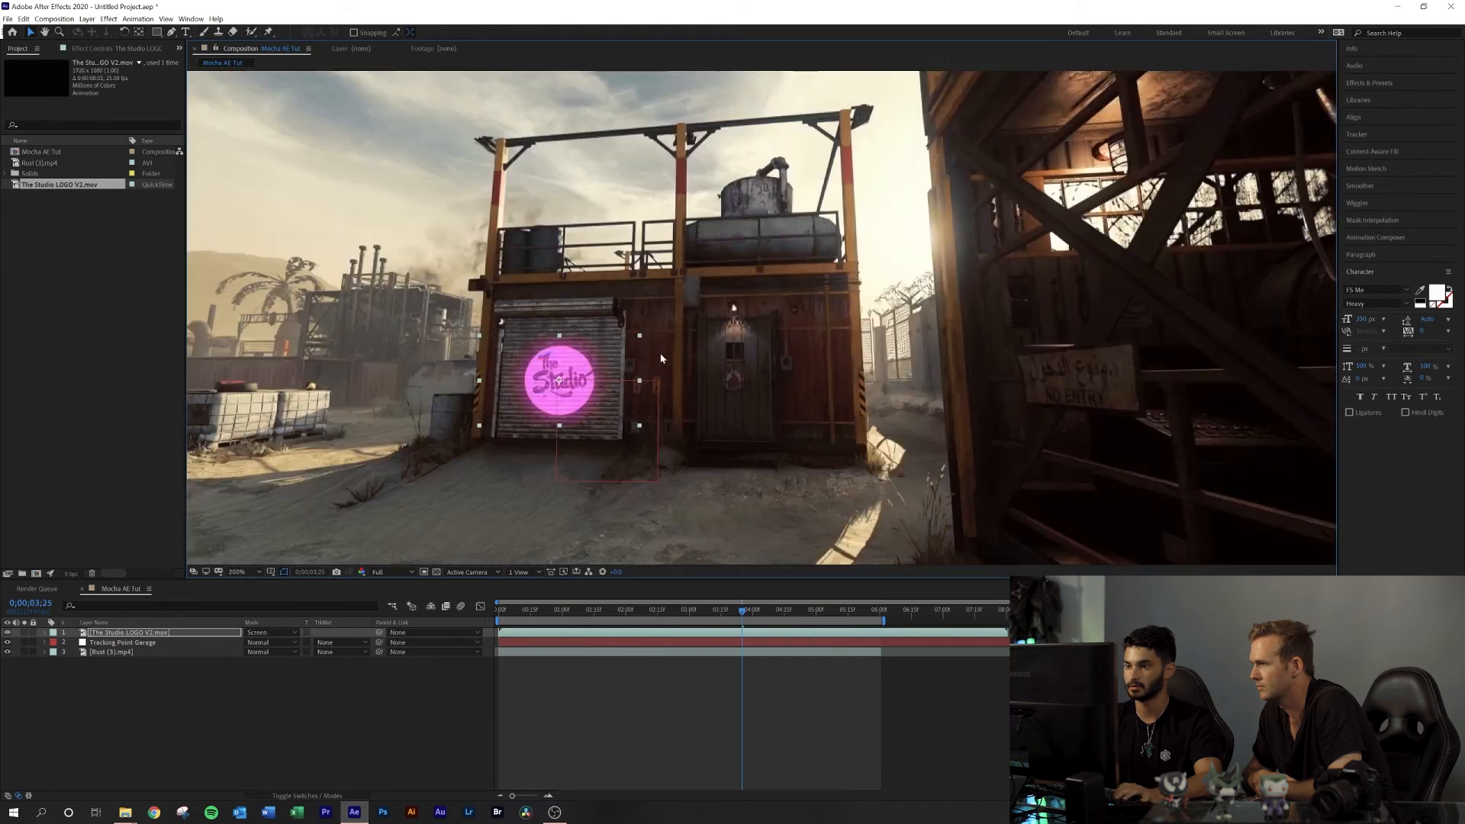
pyautogui.moveTo(578, 378); pyautogui.dragTo(723, 259)
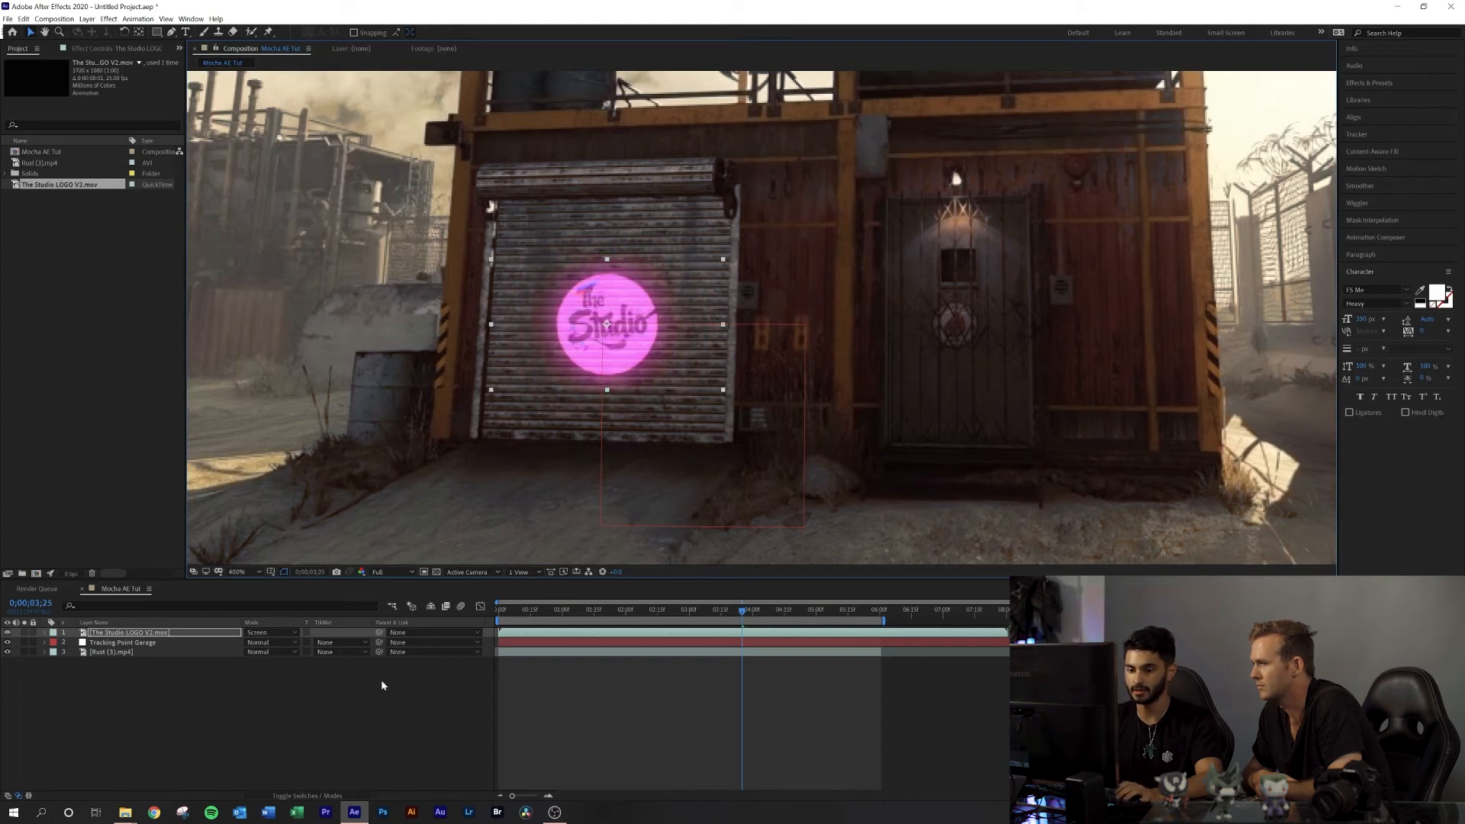
# Make The Studio logo layer 3D and adjust its X, Y and Z Rotation to match the roller shutter's perspective.
pyautogui.click(335, 794)
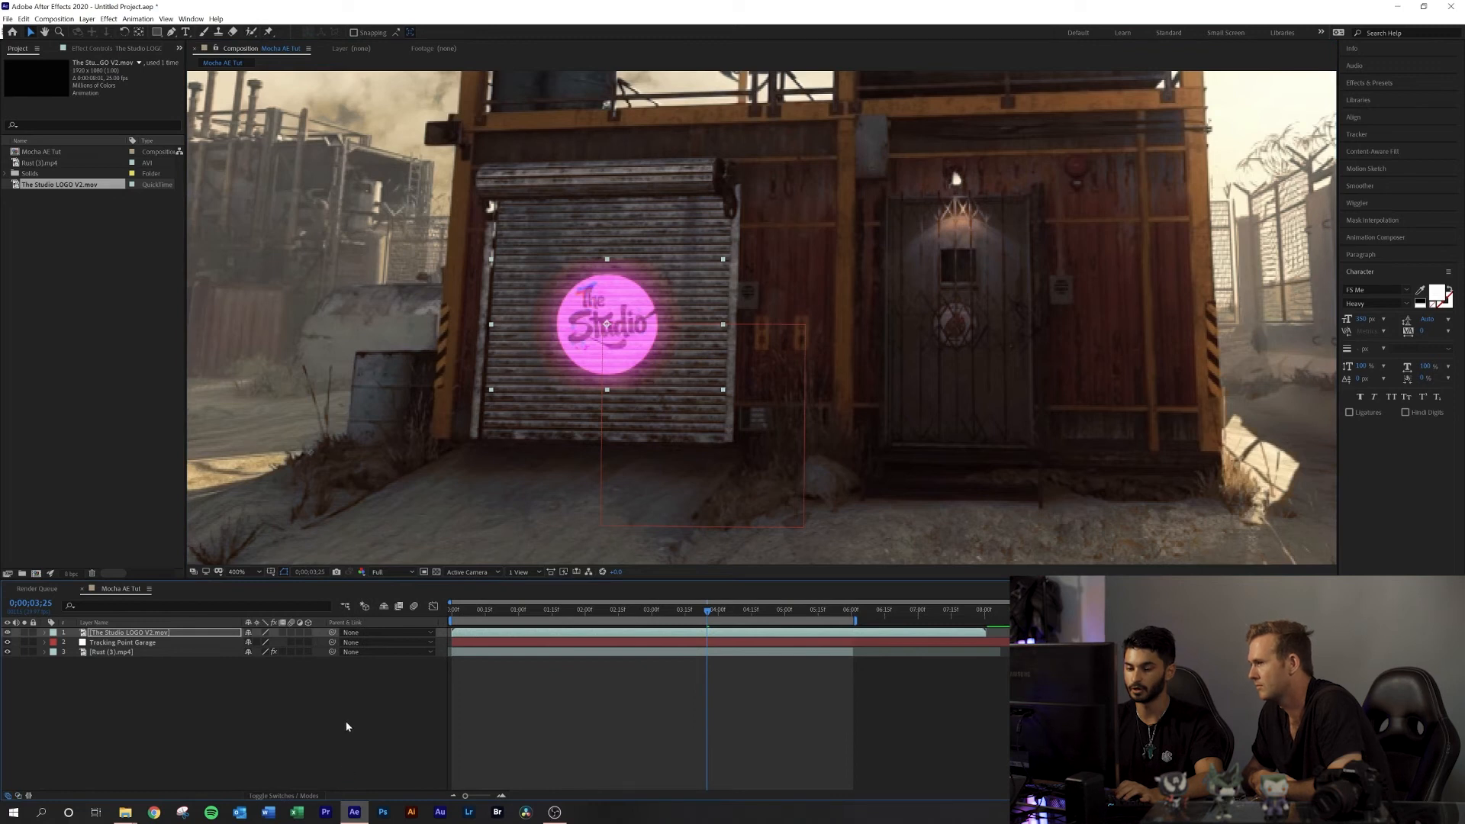
pyautogui.click(308, 633)
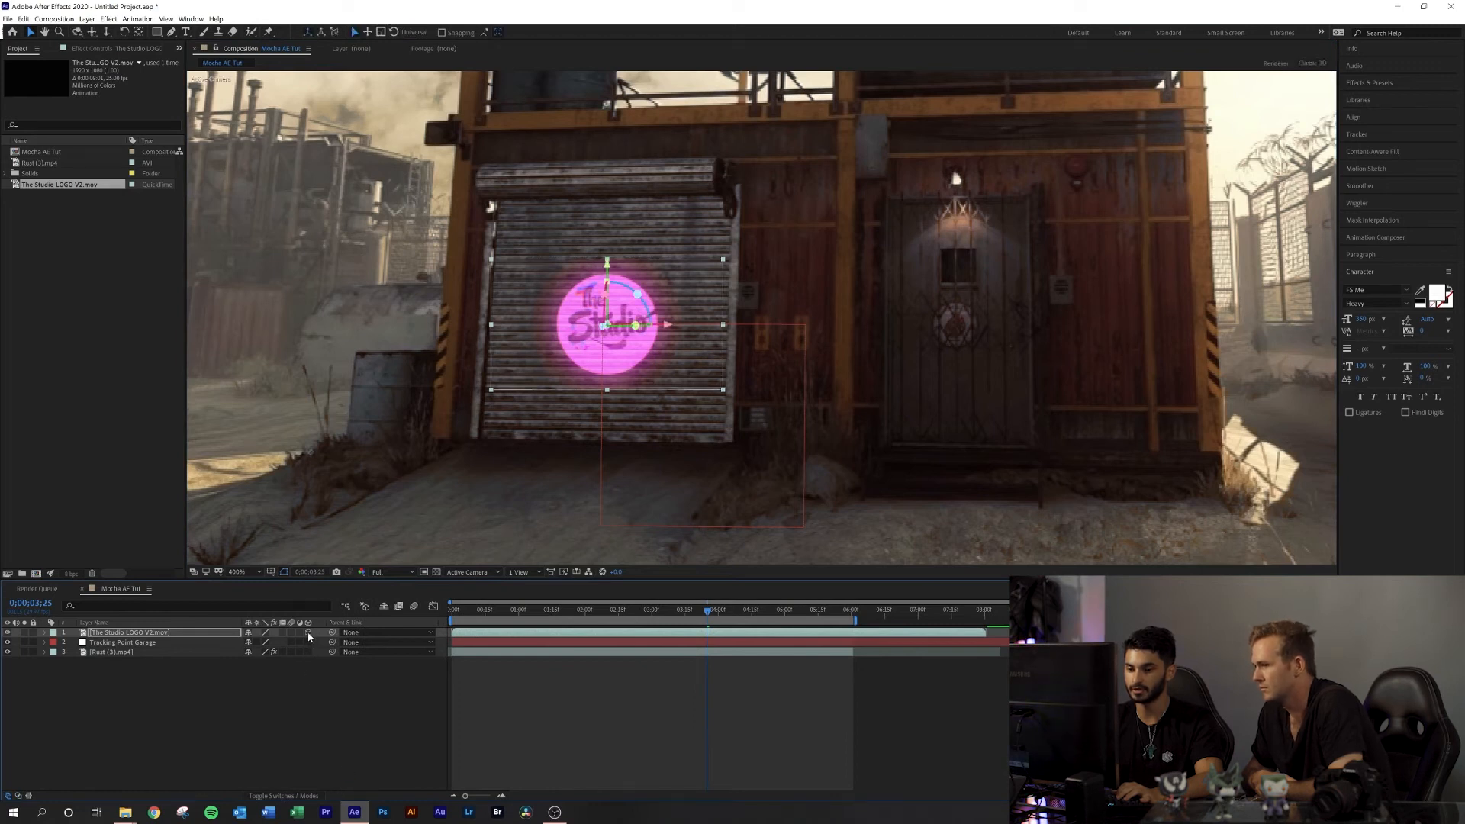
pyautogui.click(44, 634)
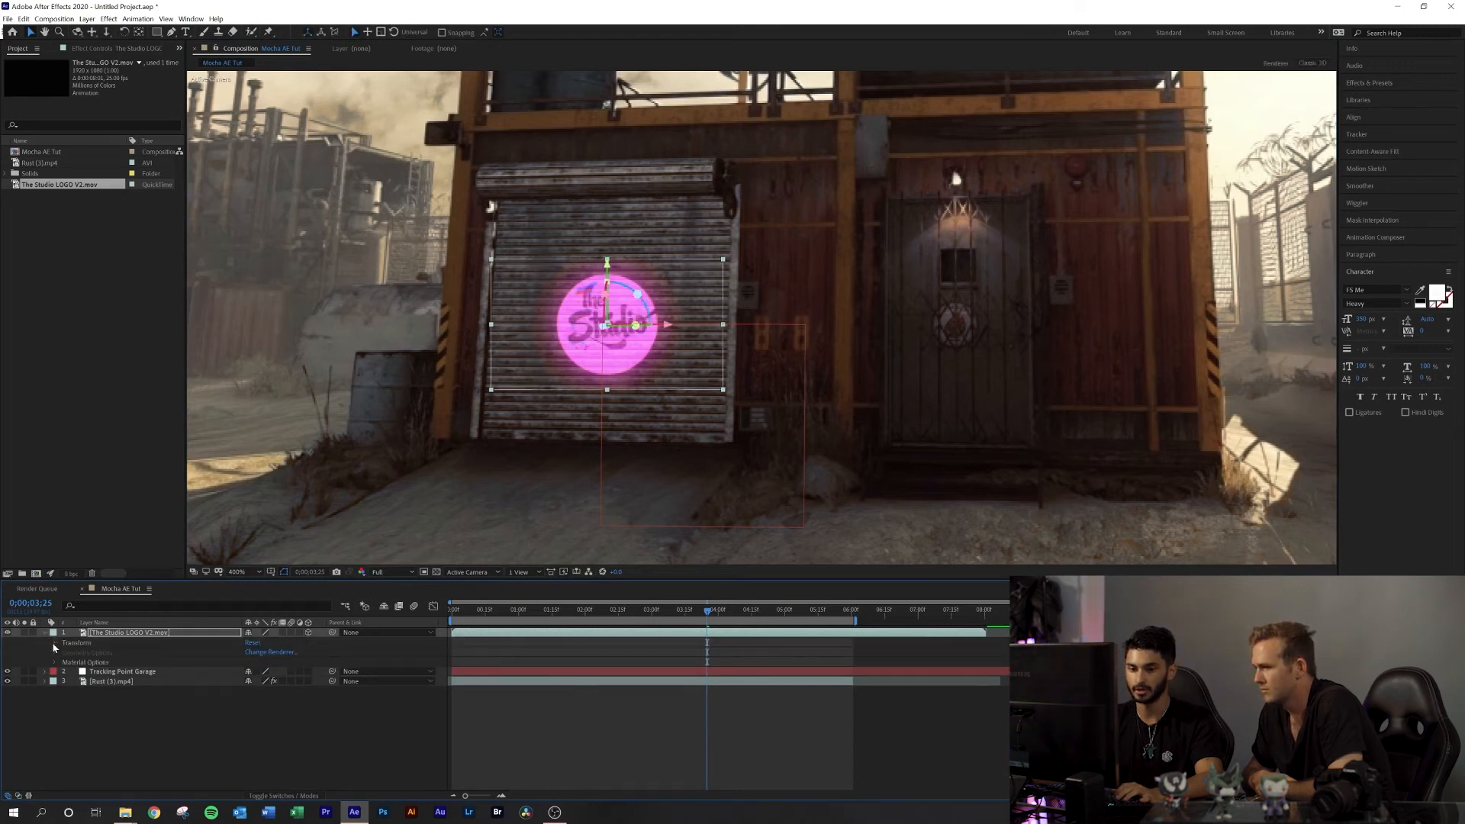
pyautogui.click(54, 643)
pyautogui.moveTo(260, 703)
pyautogui.mouseDown()
pyautogui.moveTo(271, 702)
pyautogui.moveTo(256, 692)
pyautogui.moveTo(257, 708)
pyautogui.mouseUp()
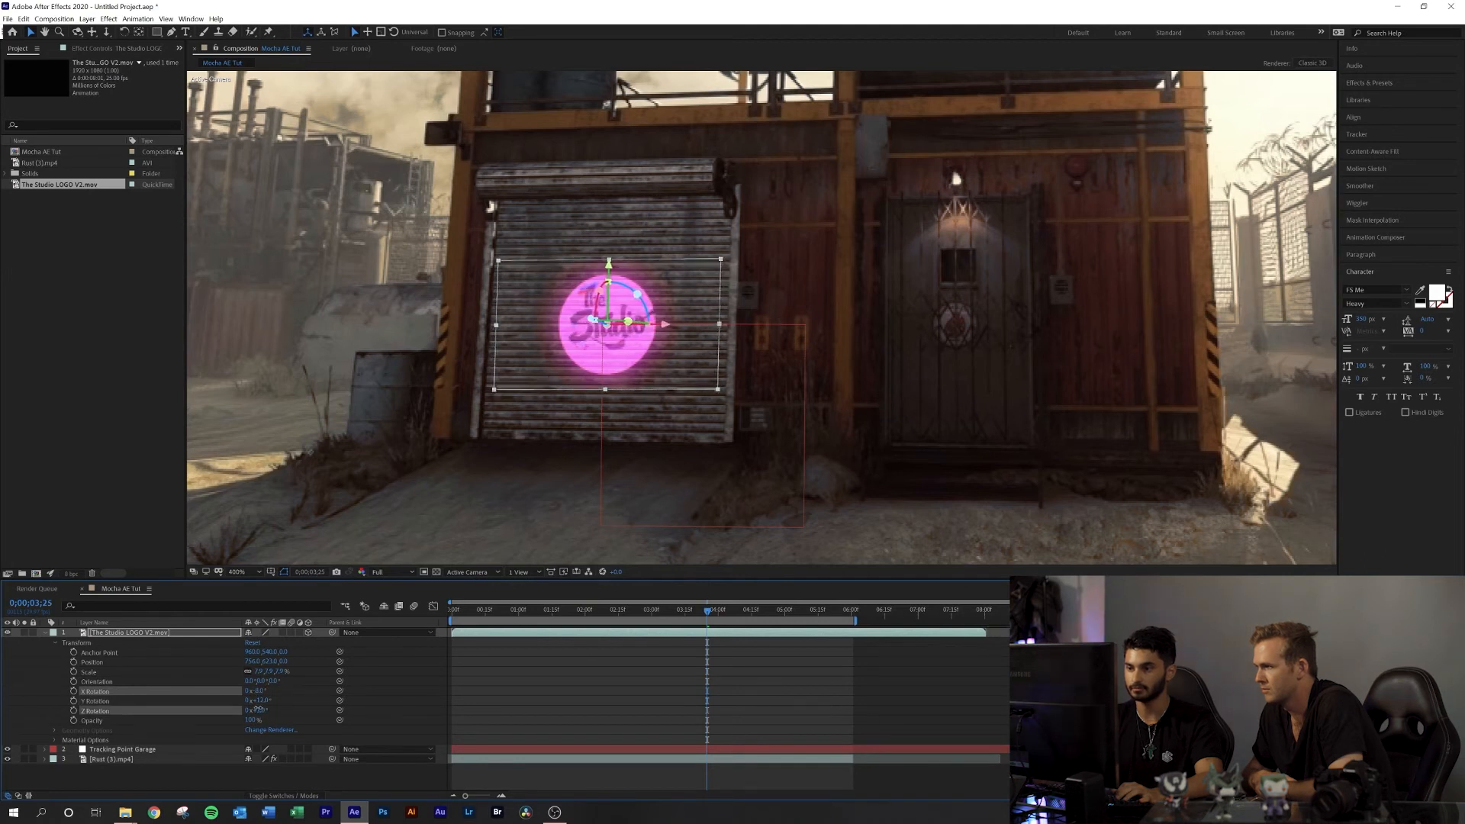
pyautogui.click(486, 506)
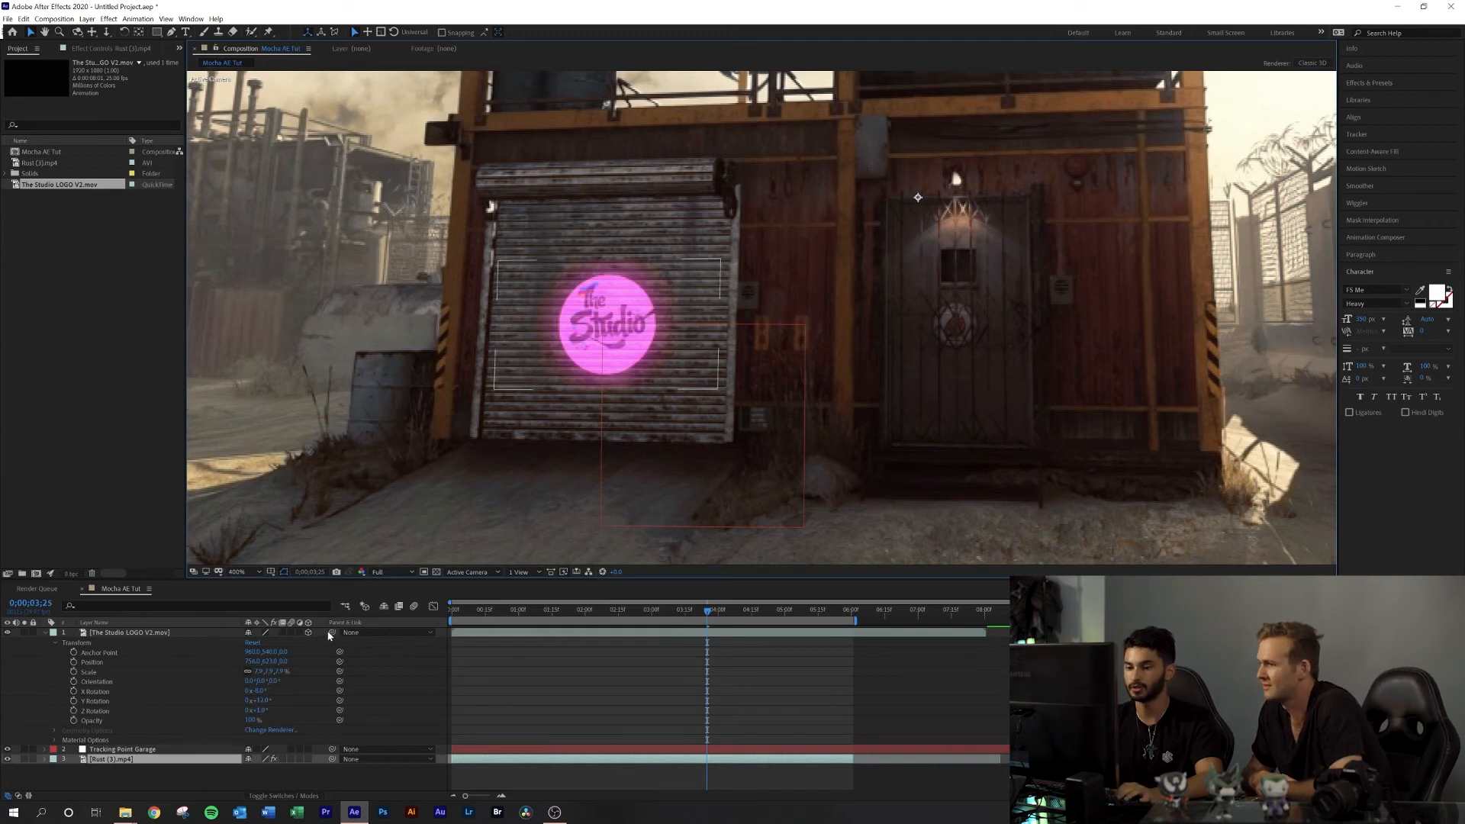
# Parent The Studio logo layer to the Tracking Point Garage null and preview the composition from the start.
pyautogui.click(174, 629)
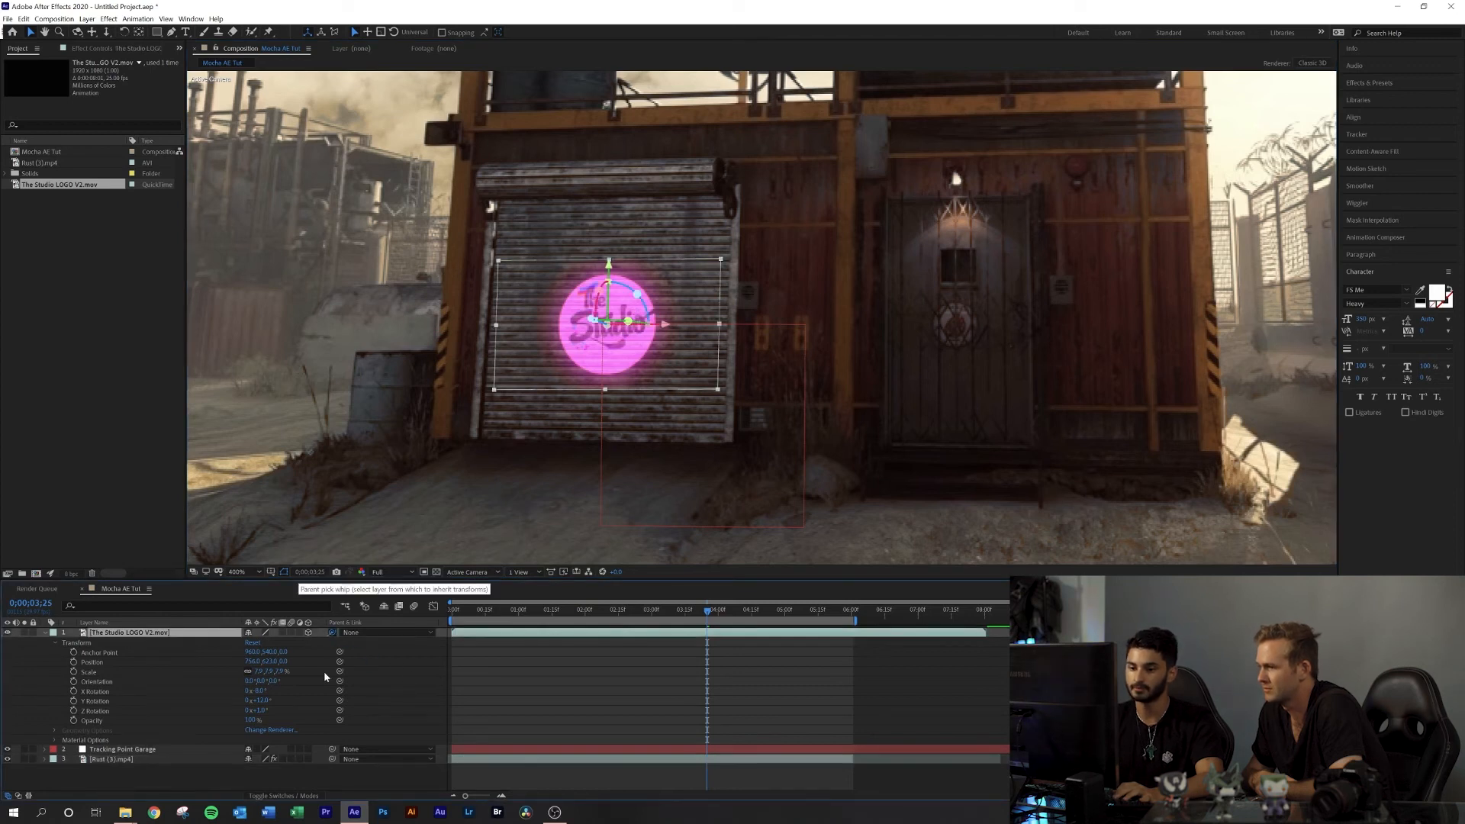
pyautogui.moveTo(300, 654); pyautogui.dragTo(140, 754)
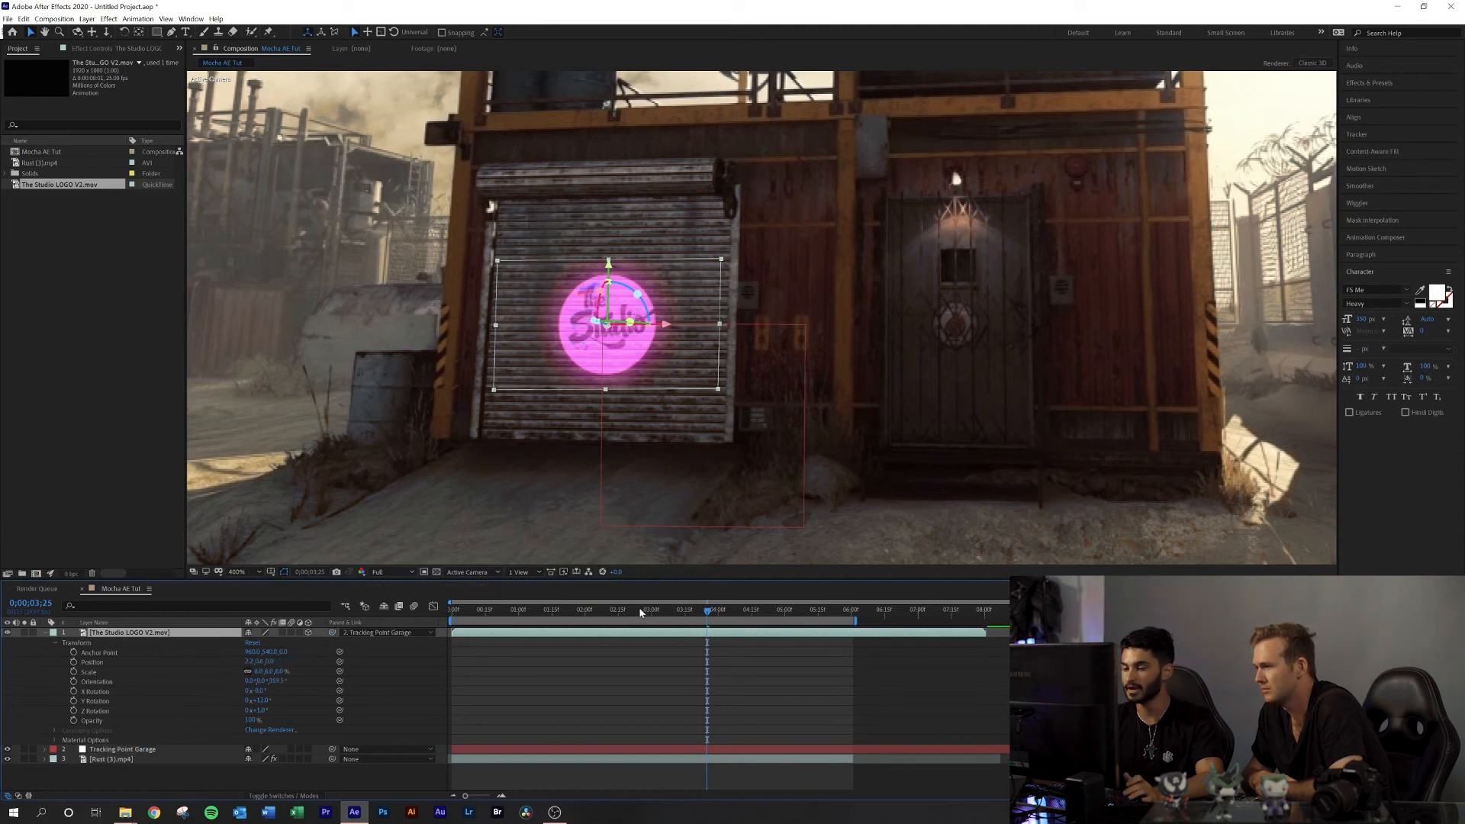
pyautogui.press(',')
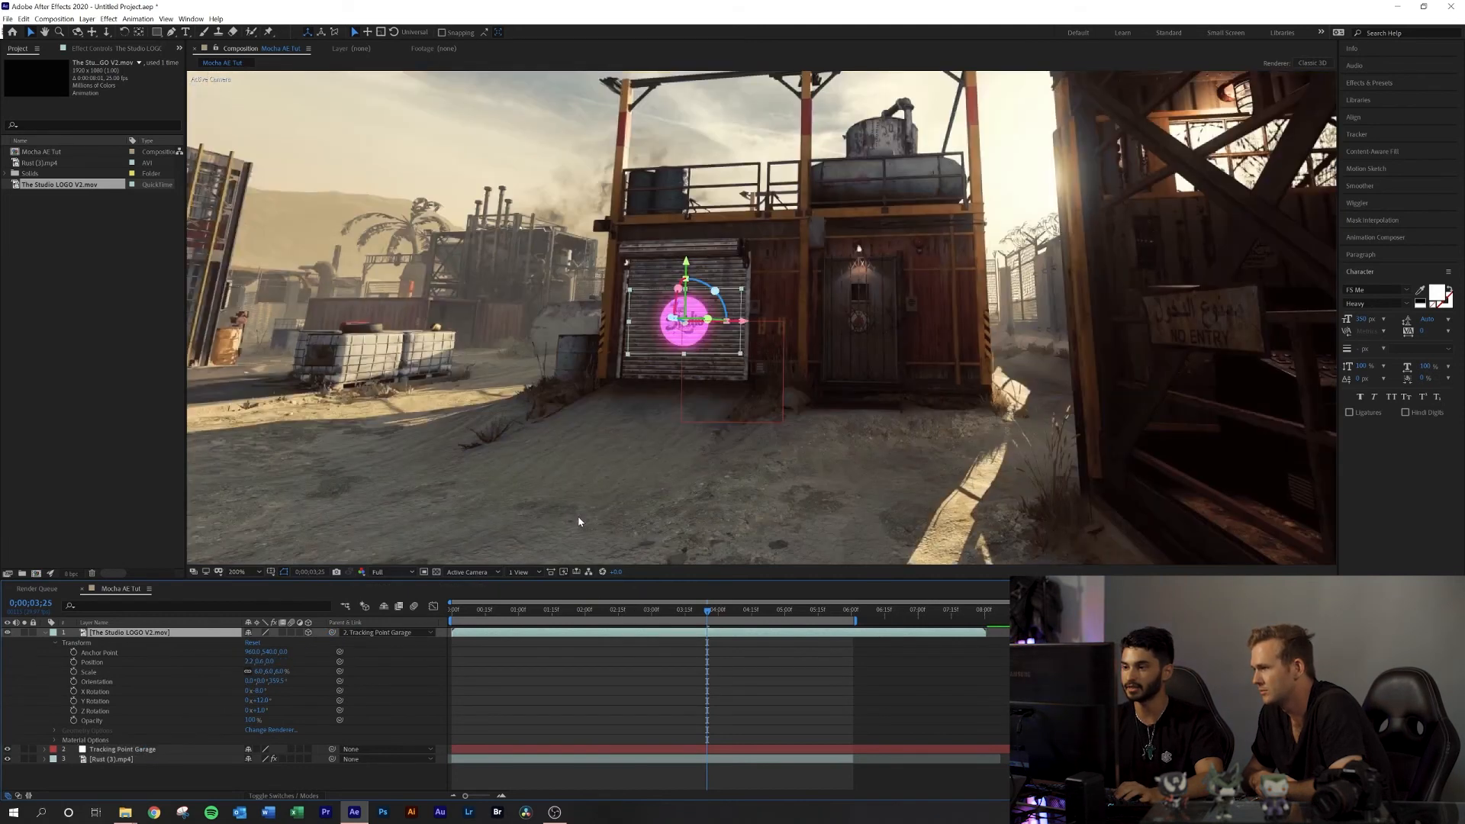
pyautogui.press(',')
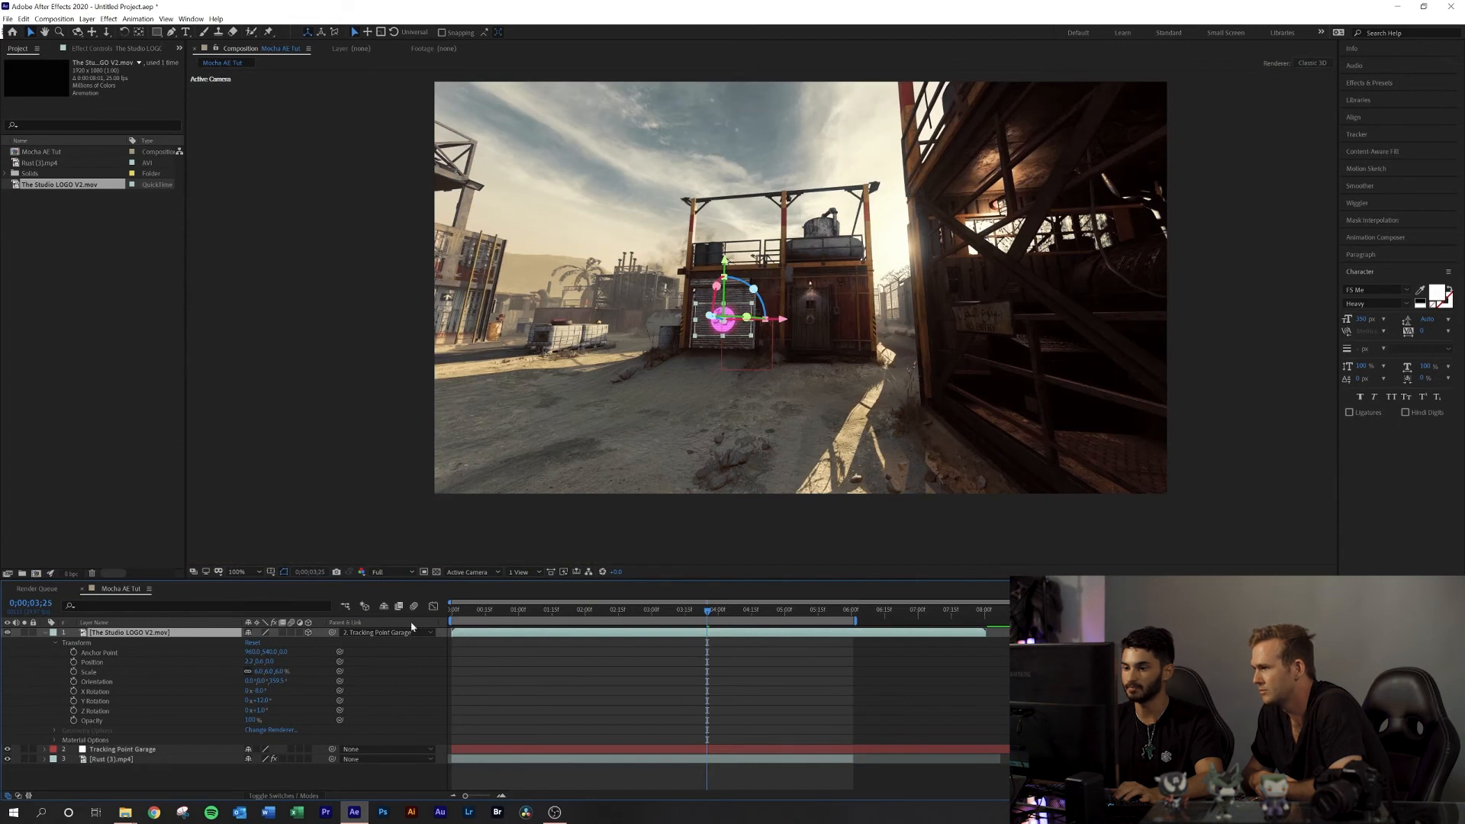
pyautogui.press('Home')
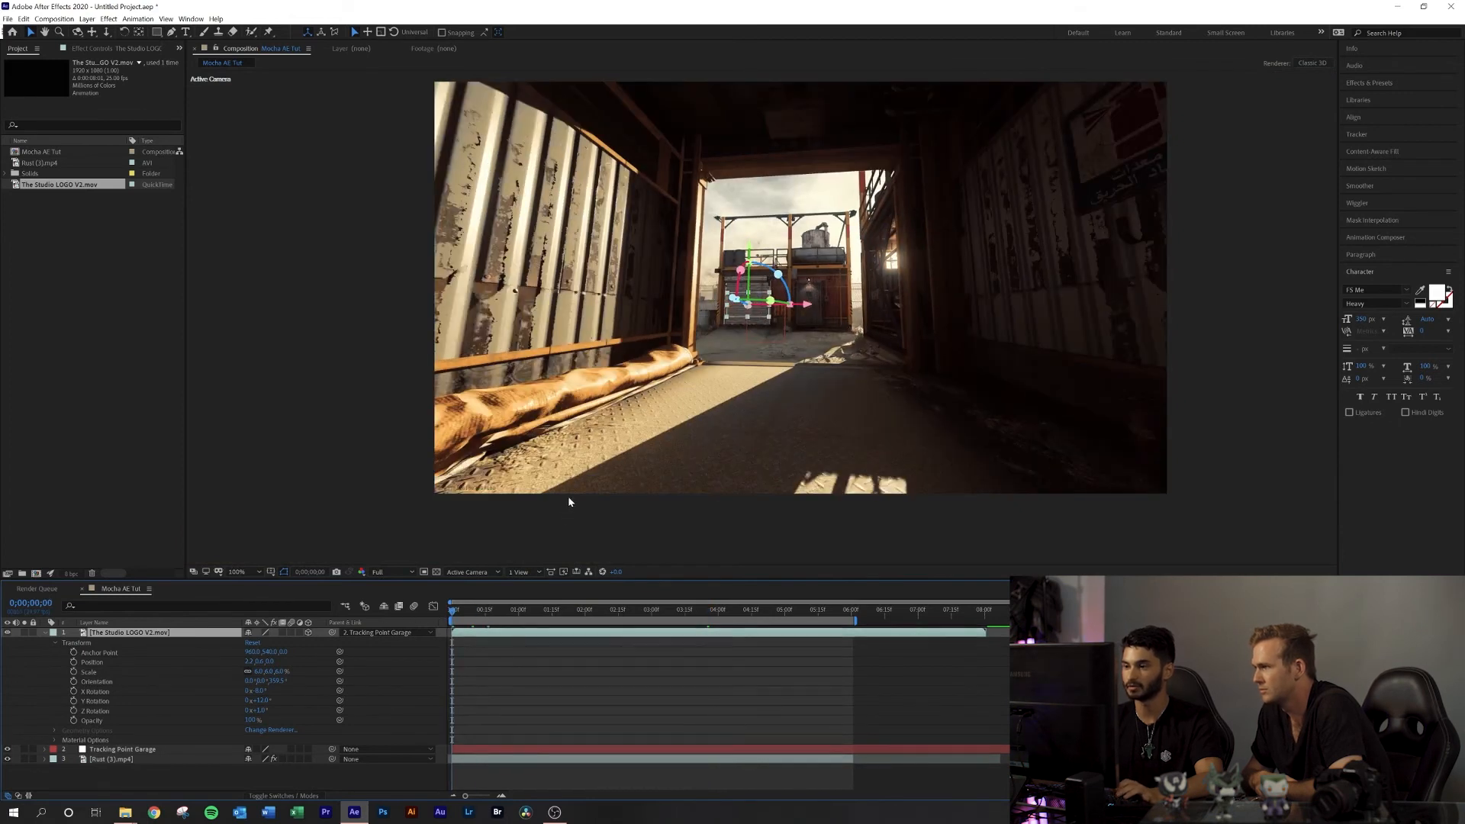
pyautogui.click(571, 495)
pyautogui.press('space')
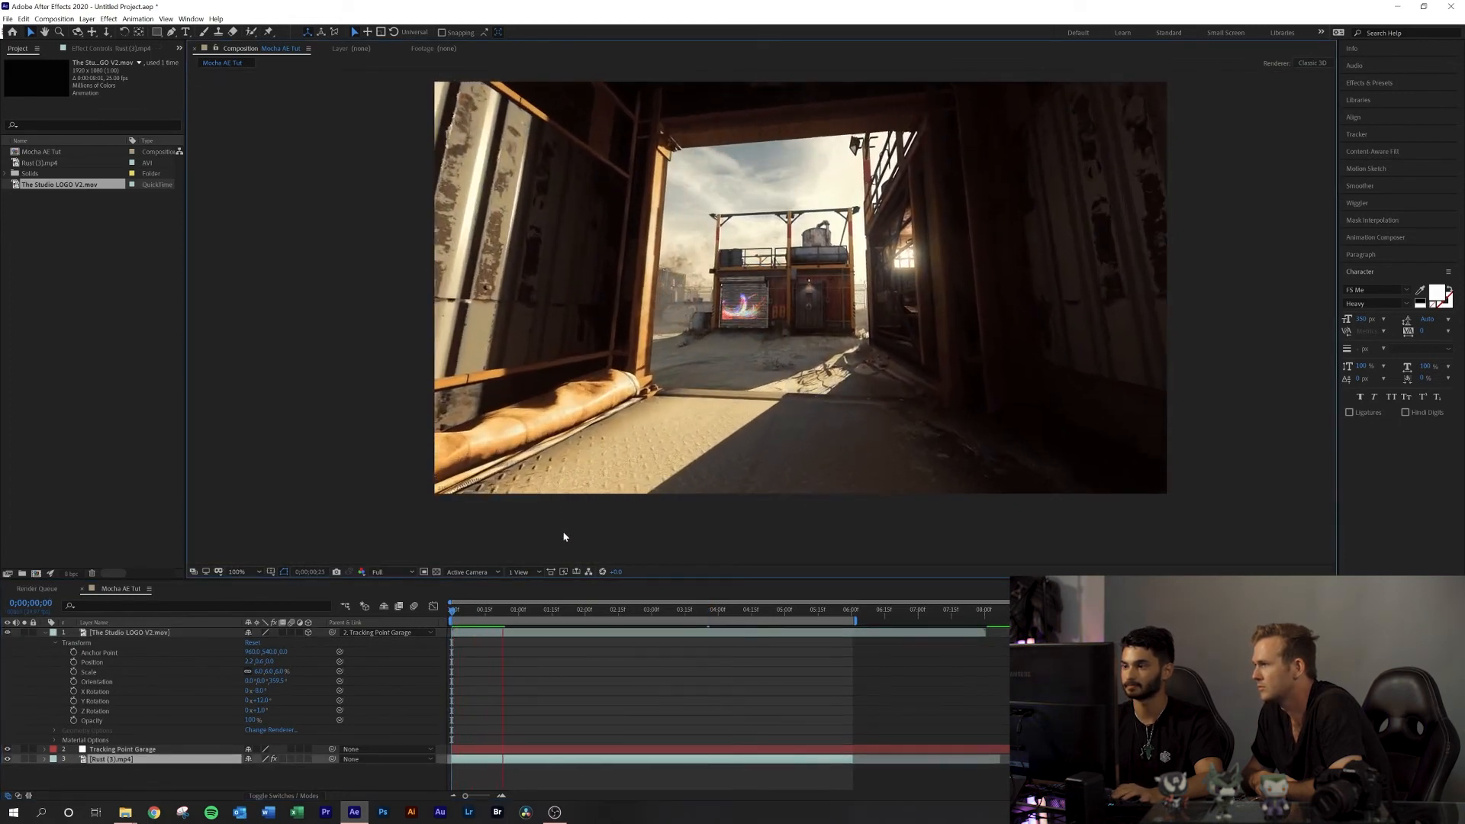